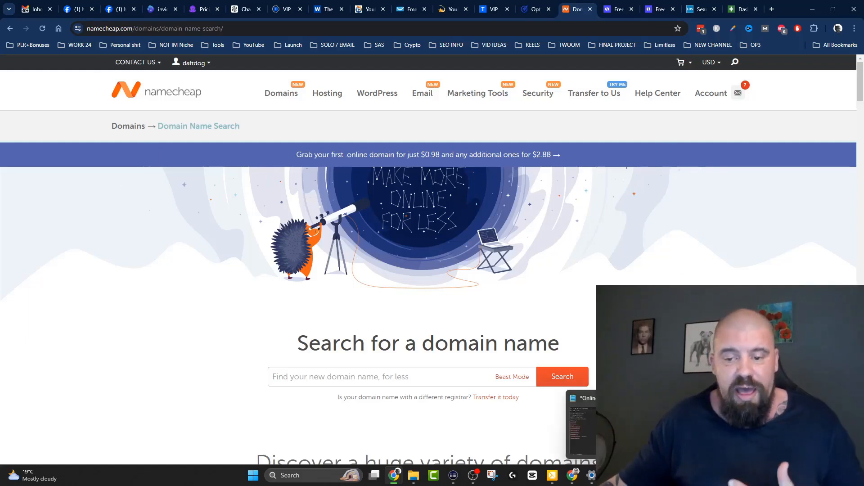
Open the notes window and review the list of candidate domain names below Online Freedom Alliance
{"action": "left_click", "coordinate": [612, 475]}
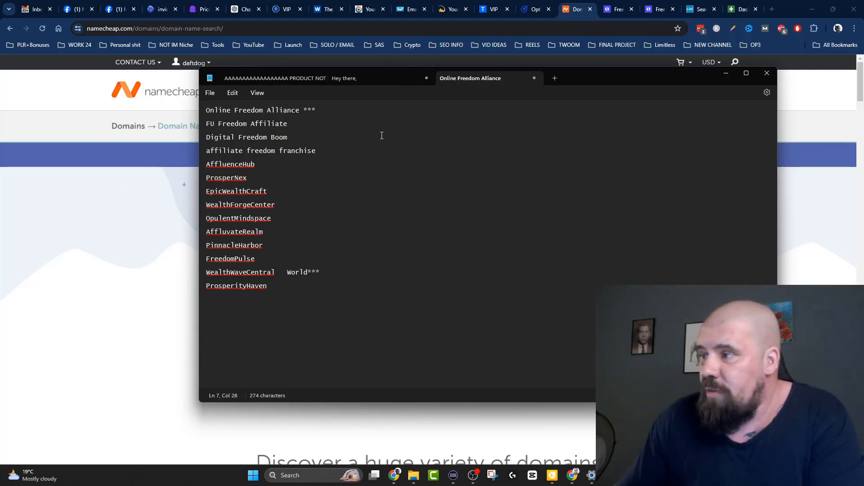
{"action": "left_click_drag", "start_coordinate": [203, 127], "coordinate": [297, 308]}
{"action": "left_click", "coordinate": [335, 190]}
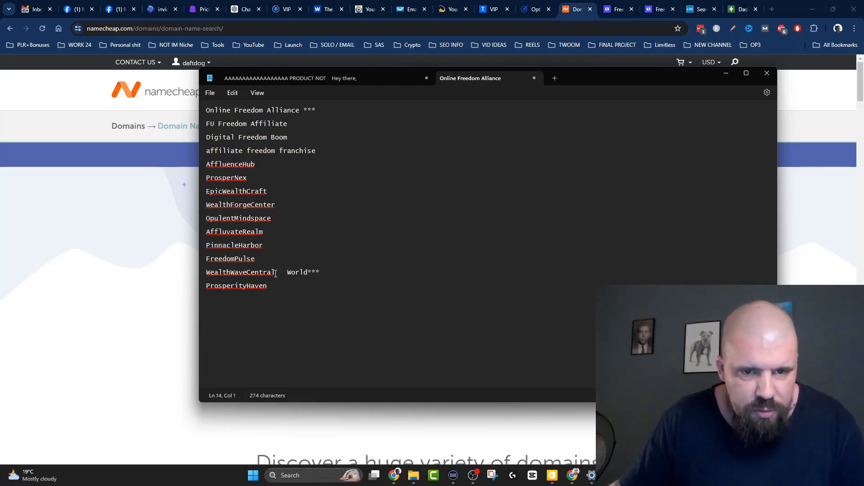
Copy the name WealthWaveCentral from the list of domain ideas in the notes
{"action": "left_click_drag", "start_coordinate": [276, 269], "coordinate": [192, 269]}
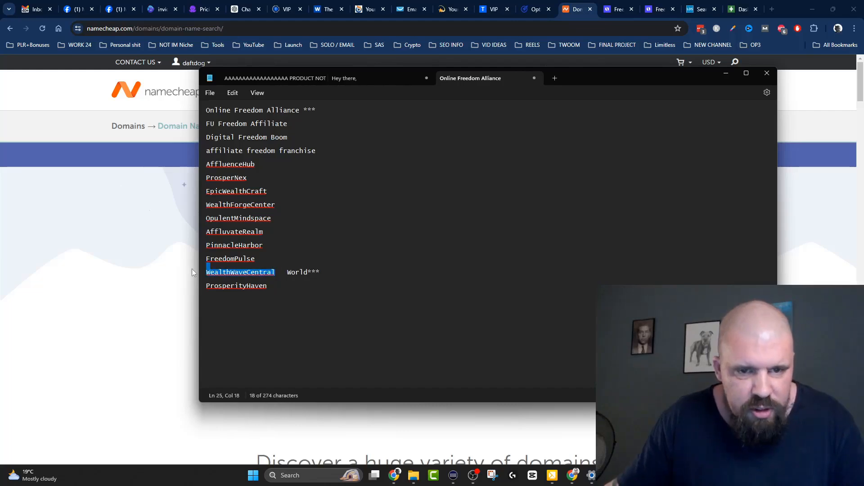
{"action": "left_click", "coordinate": [230, 271]}
{"action": "left_click", "coordinate": [267, 269]}
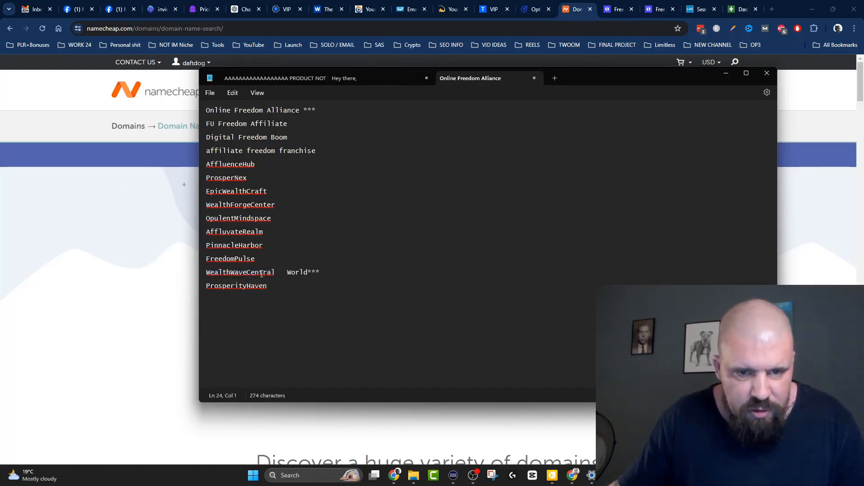
{"action": "double_click", "coordinate": [239, 273]}
{"action": "right_click", "coordinate": [240, 272]}
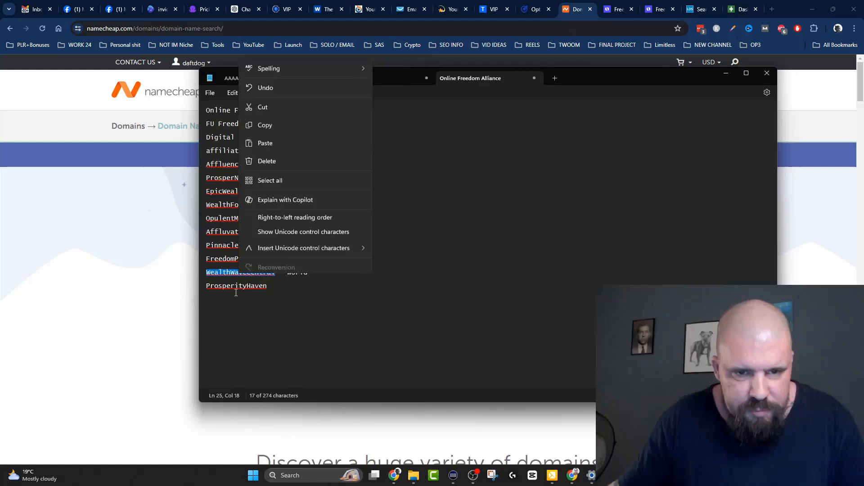
{"action": "left_click", "coordinate": [264, 121]}
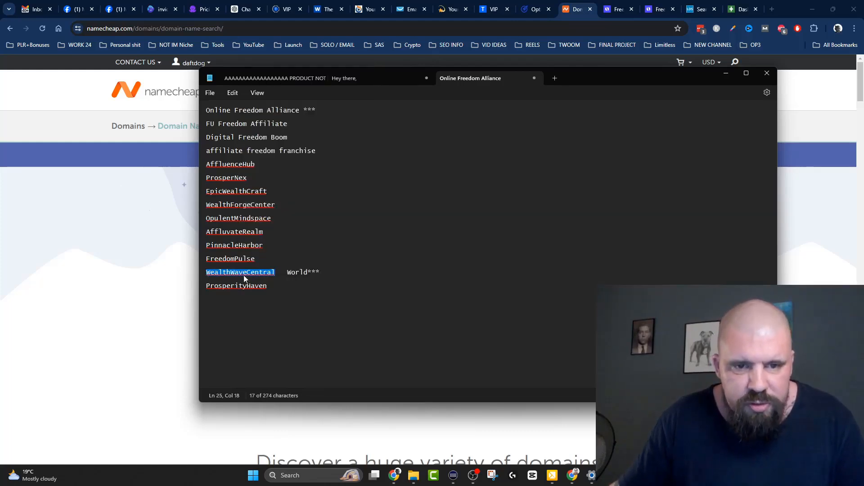
{"action": "left_click", "coordinate": [211, 112]}
{"action": "left_click", "coordinate": [283, 104]}
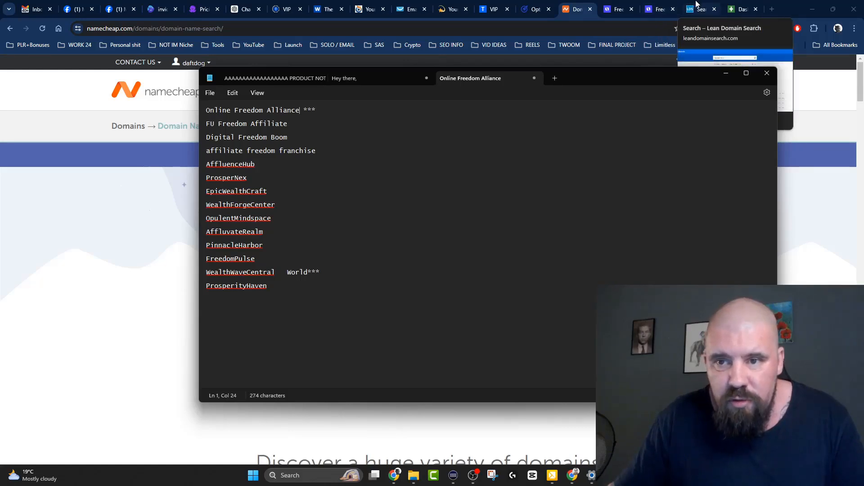
Switch to the Lean Domain Search page and highlight its web address, leandomainsearch.com
{"action": "left_click", "coordinate": [696, 5]}
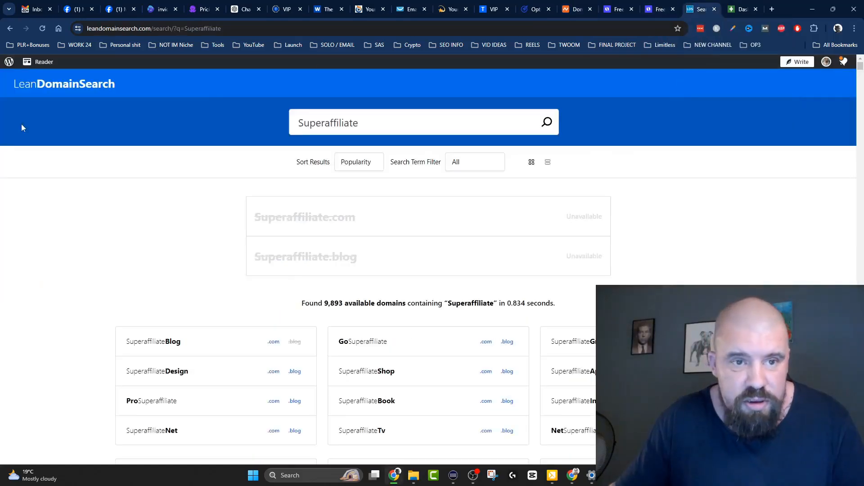
{"action": "left_click_drag", "start_coordinate": [151, 29], "coordinate": [70, 29]}
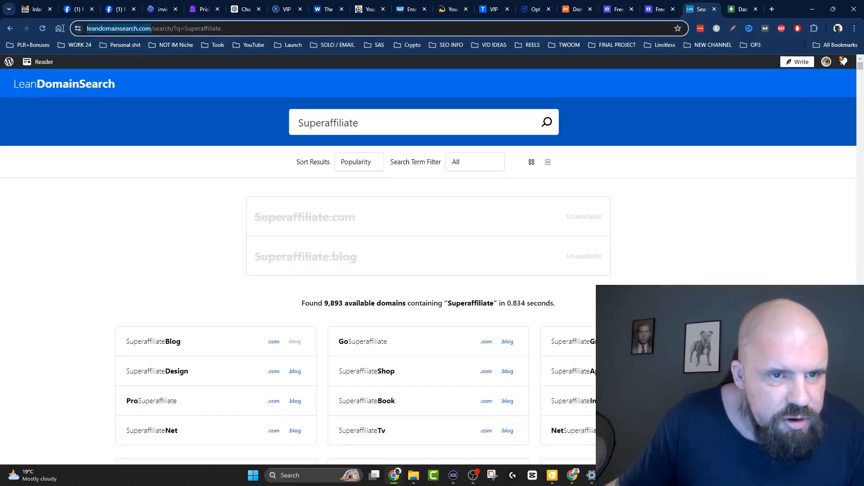
{"action": "left_click_drag", "start_coordinate": [64, 28], "coordinate": [63, 29]}
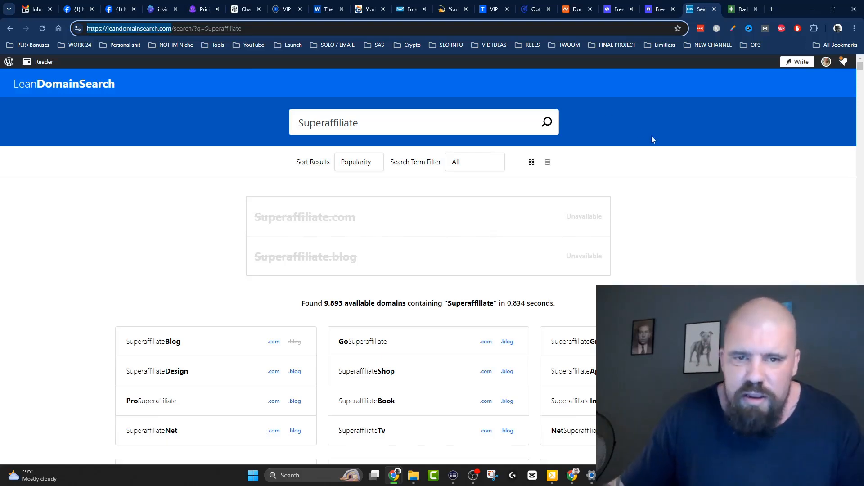
Search Lean Domain Search for Superaffiliate and check the availability of the .com domain
{"action": "left_click_drag", "start_coordinate": [383, 126], "coordinate": [247, 125]}
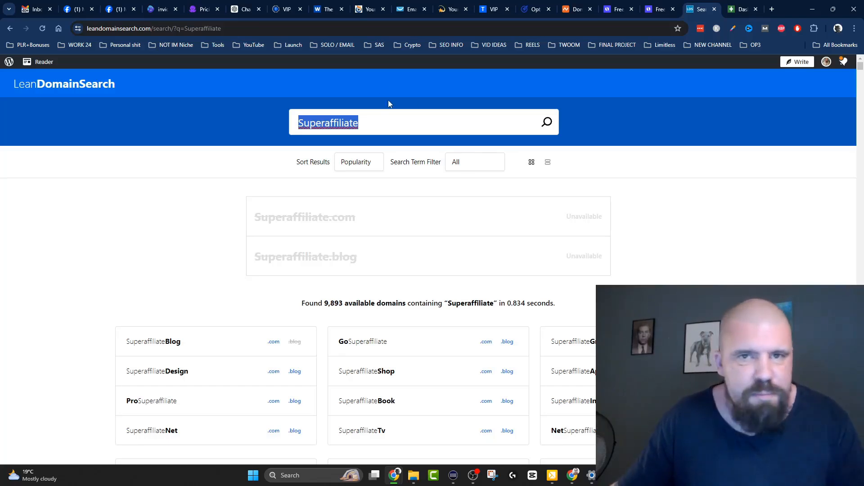
{"action": "right_click", "coordinate": [328, 122]}
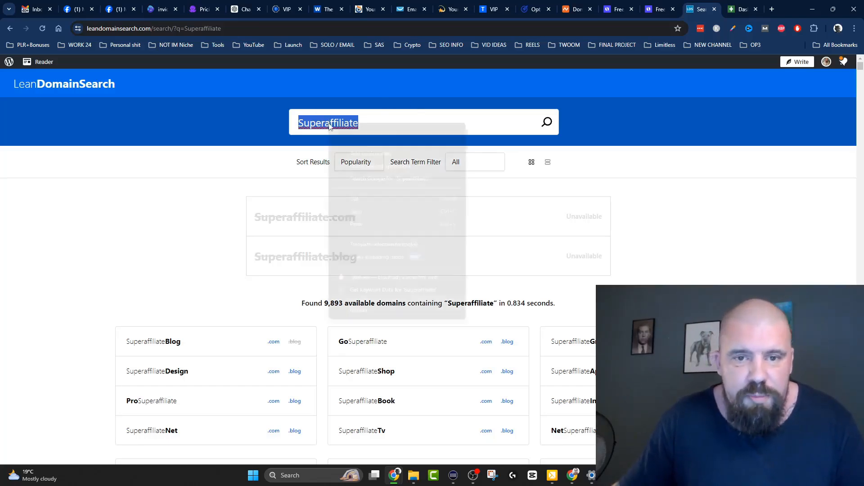
{"action": "left_click", "coordinate": [365, 117]}
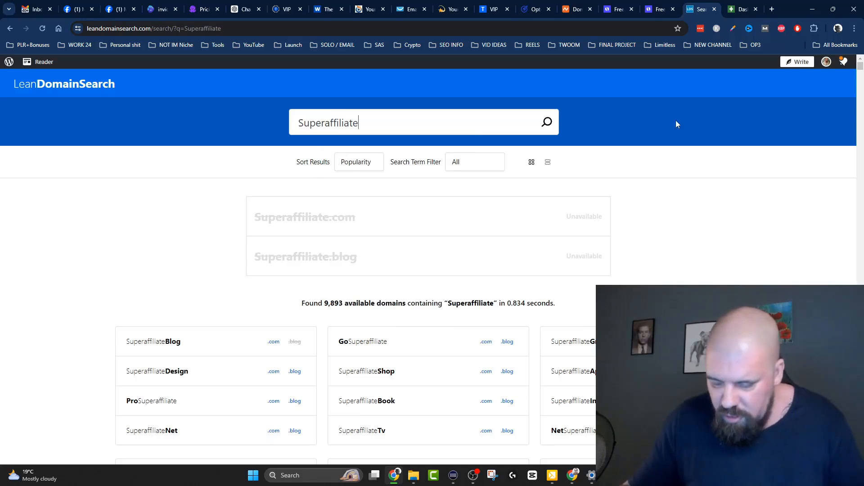
{"action": "left_click", "coordinate": [551, 122]}
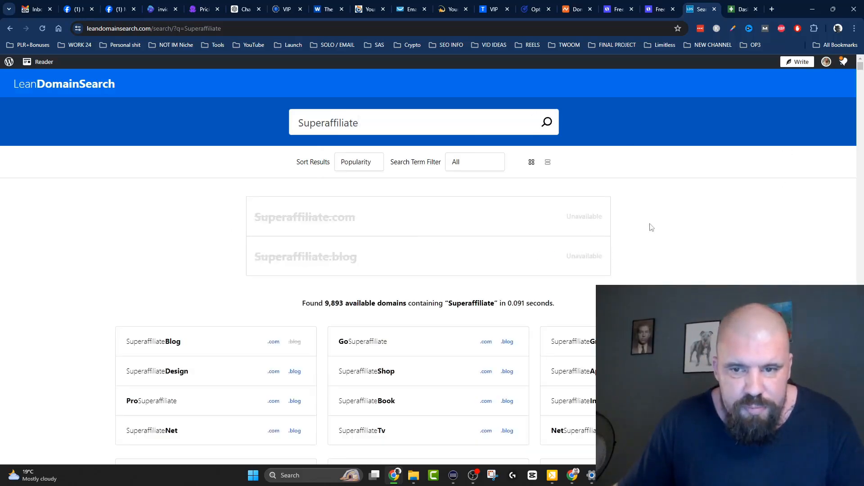
{"action": "left_click_drag", "start_coordinate": [302, 217], "coordinate": [455, 224]}
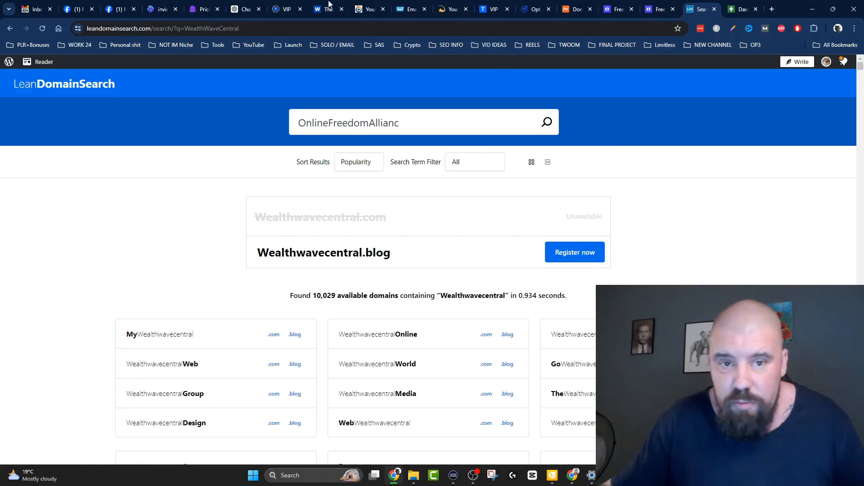
Switch to The Wolf of Online Marketing website and highlight its domain name in the address
{"action": "left_click", "coordinate": [327, 6]}
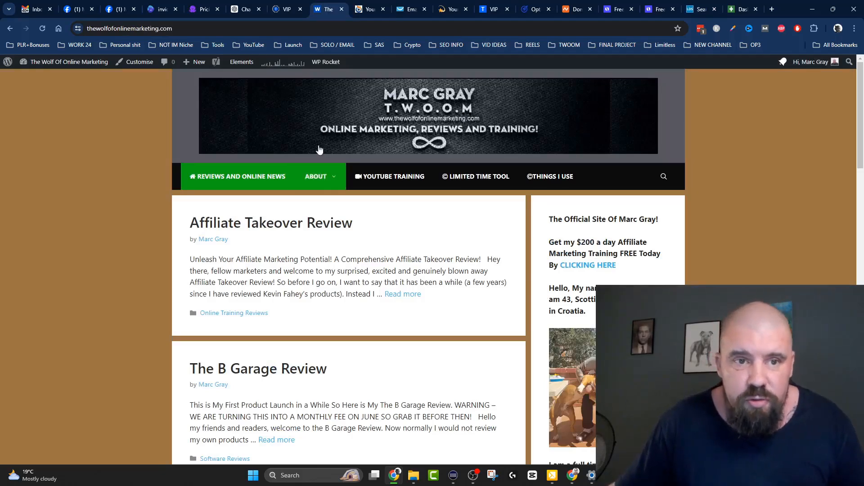
{"action": "left_click_drag", "start_coordinate": [158, 30], "coordinate": [87, 30]}
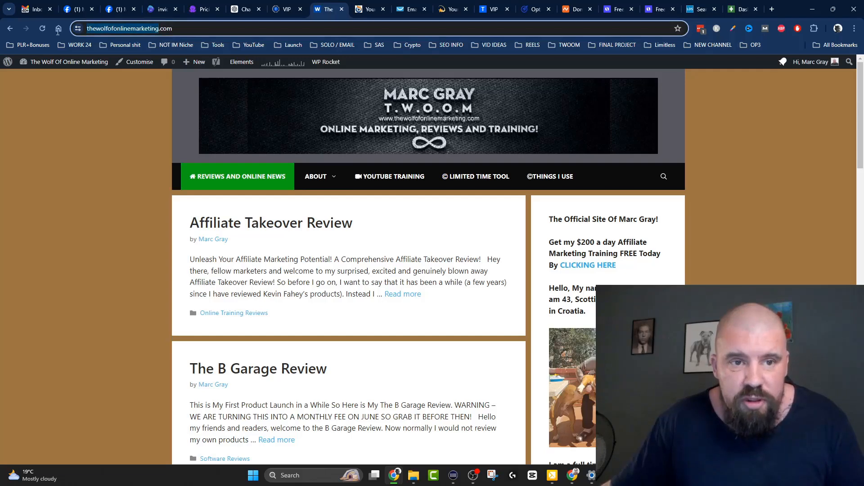
{"action": "left_click", "coordinate": [85, 140]}
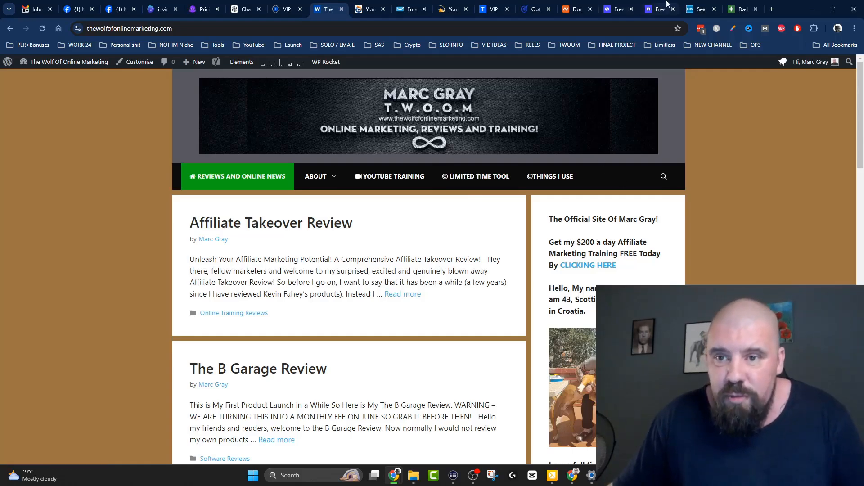
Return to Lean Domain Search, reopen the notes and copy the name EpicWealthCraft from the list
{"action": "left_click", "coordinate": [700, 9]}
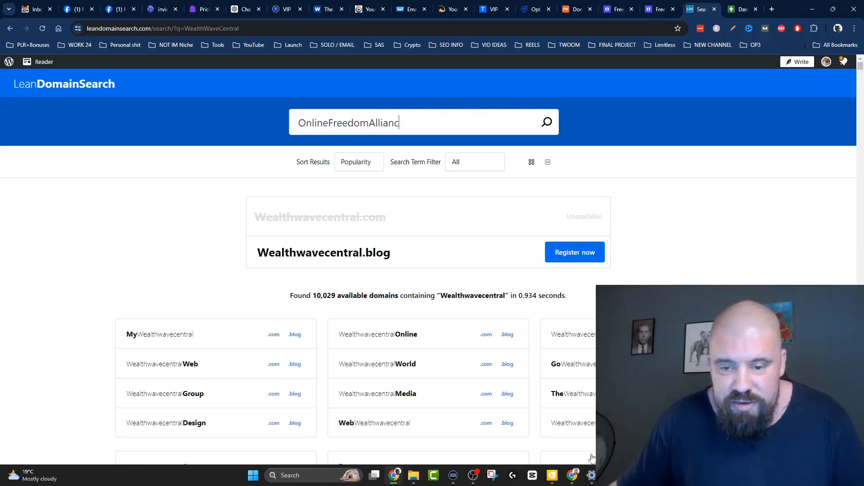
{"action": "mouse_move", "coordinate": [612, 475]}
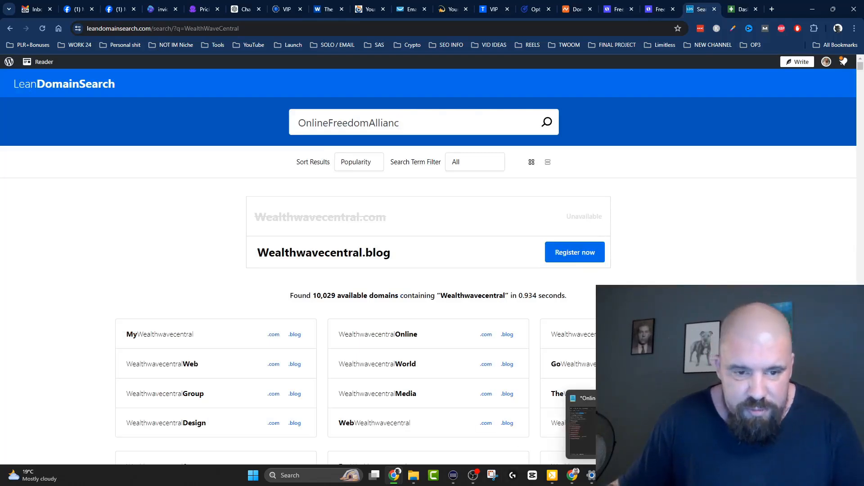
{"action": "left_click", "coordinate": [582, 427]}
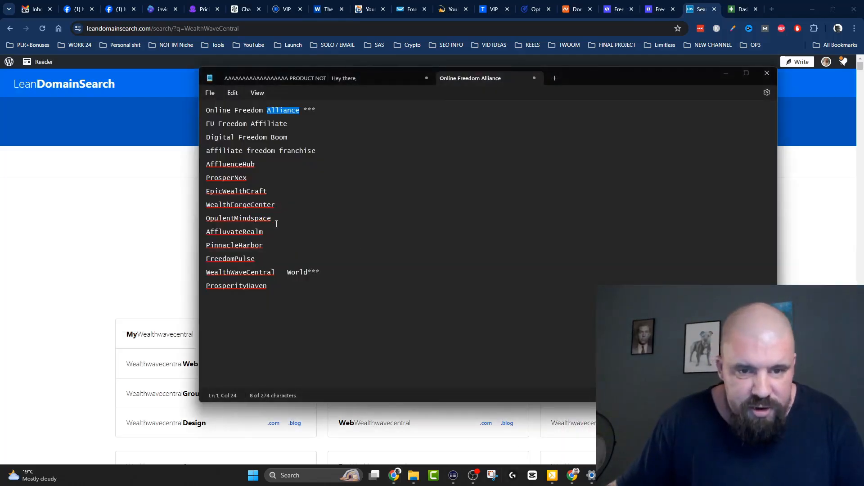
{"action": "left_click_drag", "start_coordinate": [273, 224], "coordinate": [199, 207]}
{"action": "left_click_drag", "start_coordinate": [276, 191], "coordinate": [181, 196]}
{"action": "right_click", "coordinate": [228, 195]}
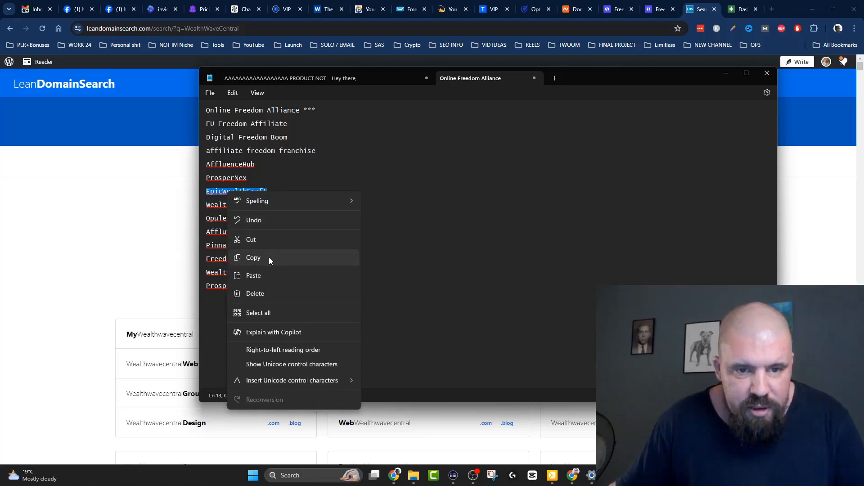
{"action": "left_click", "coordinate": [253, 257]}
Replace the Lean Domain Search query with the copied EpicWealthCraft, run the search and check the .com result
{"action": "key", "text": "alt+Tab"}
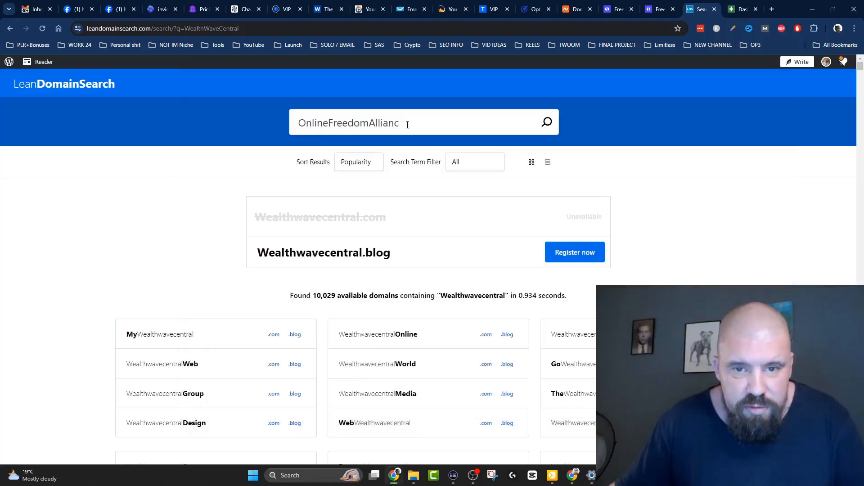
{"action": "left_click_drag", "start_coordinate": [407, 125], "coordinate": [270, 121]}
{"action": "right_click", "coordinate": [311, 120]}
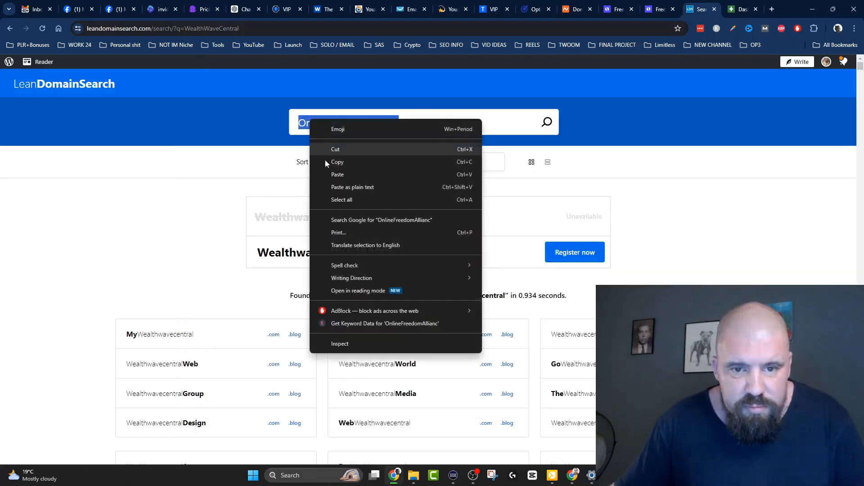
{"action": "left_click", "coordinate": [351, 170]}
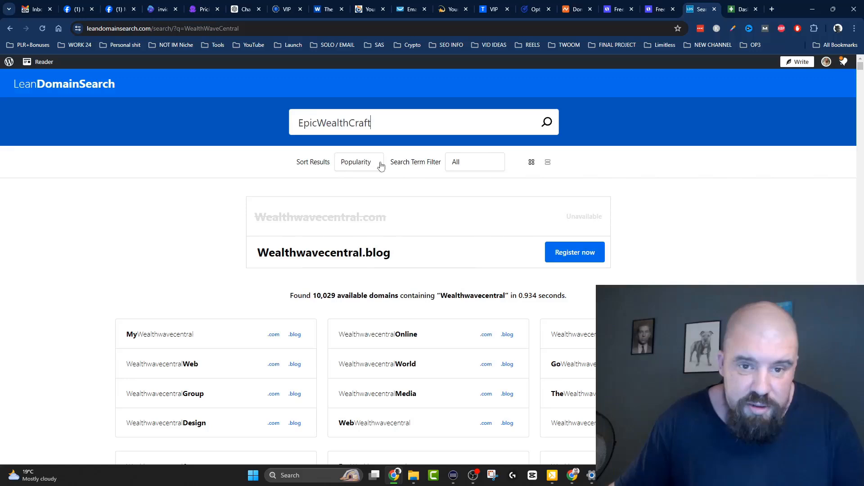
{"action": "left_click", "coordinate": [547, 121]}
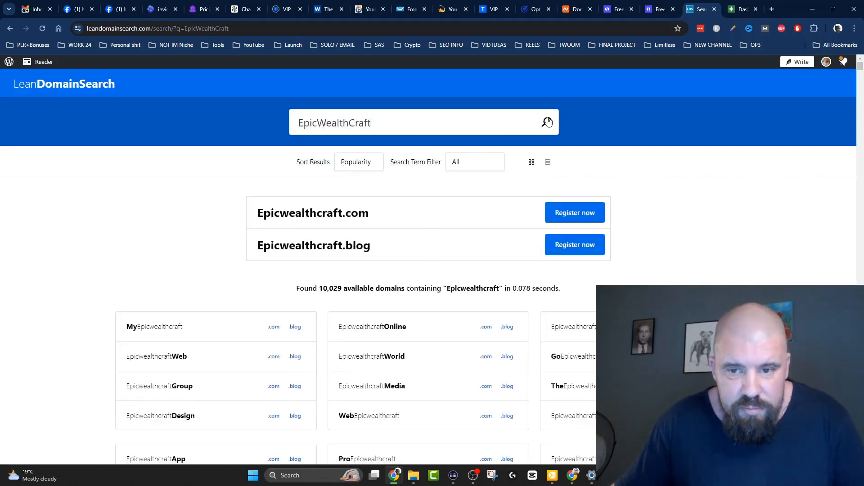
{"action": "left_click_drag", "start_coordinate": [267, 212], "coordinate": [452, 210]}
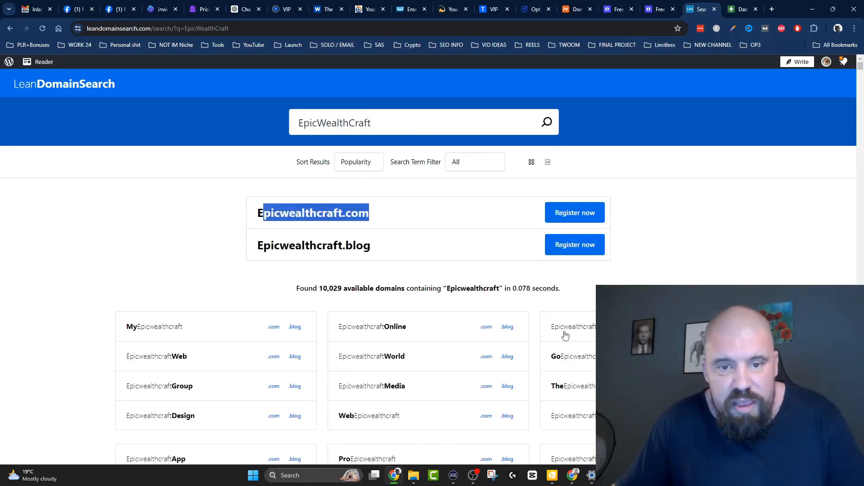
{"action": "left_click", "coordinate": [689, 193]}
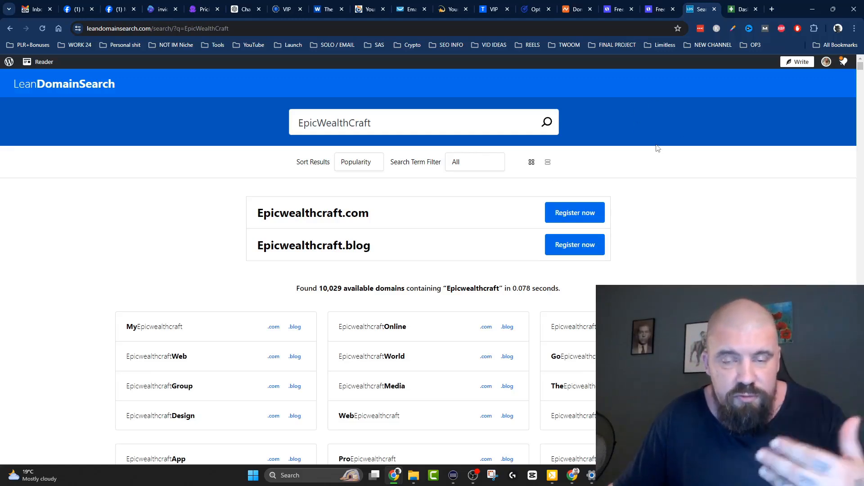
Switch to Namecheap's domain name search page and place the cursor in the domain search field
{"action": "left_click", "coordinate": [572, 4]}
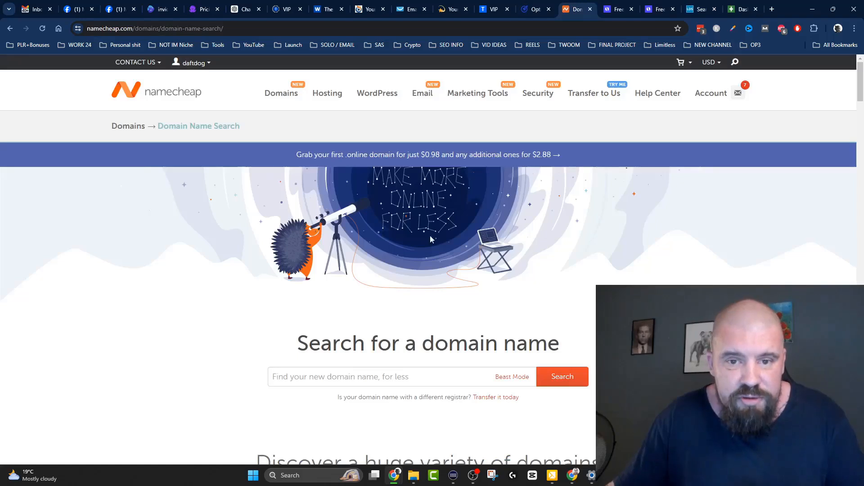
{"action": "scroll", "coordinate": [431, 208], "scroll_direction": "down", "scroll_amount": 3}
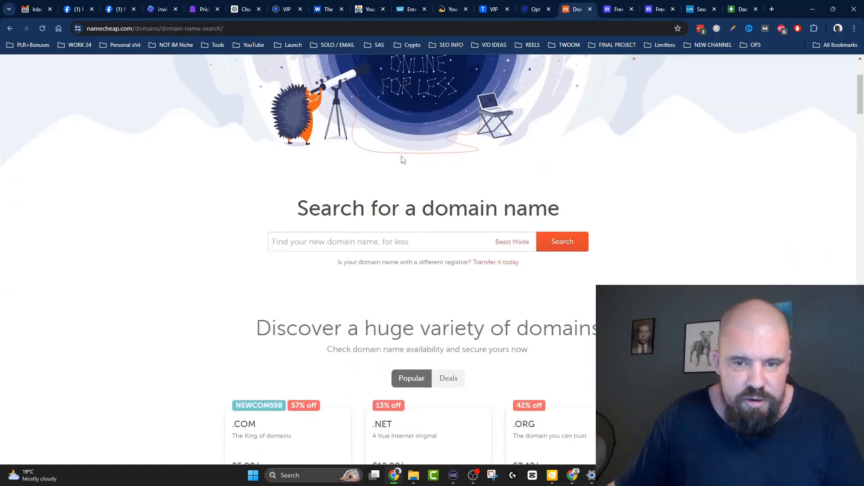
{"action": "left_click", "coordinate": [288, 242]}
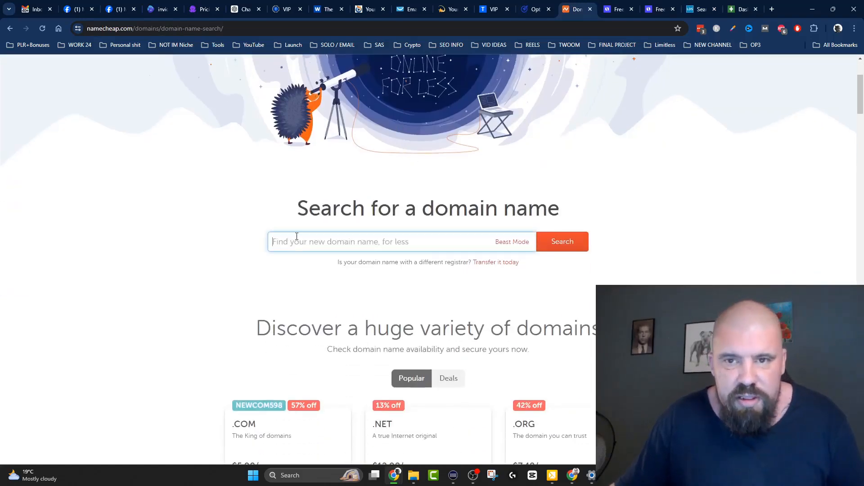
Go back through the Lean Domain Search history to its initial search page and return to Namecheap's domain search
{"action": "left_click", "coordinate": [700, 9]}
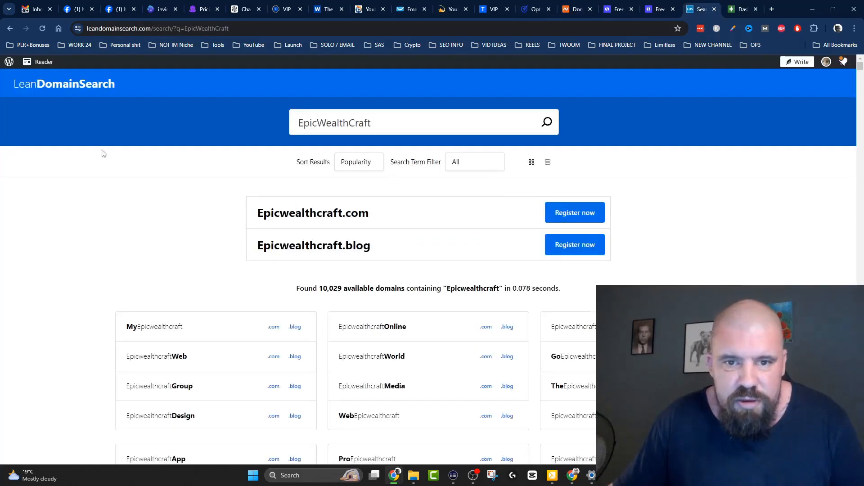
{"action": "left_click", "coordinate": [10, 28]}
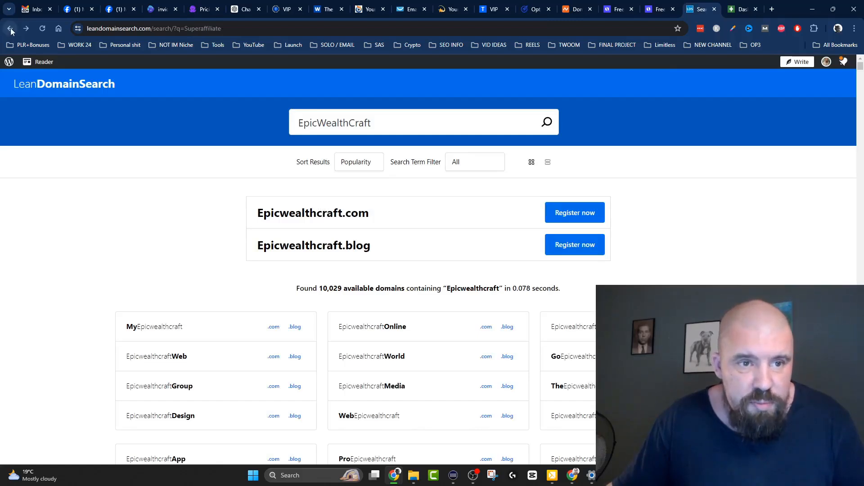
{"action": "left_click", "coordinate": [9, 29]}
{"action": "left_click", "coordinate": [7, 29]}
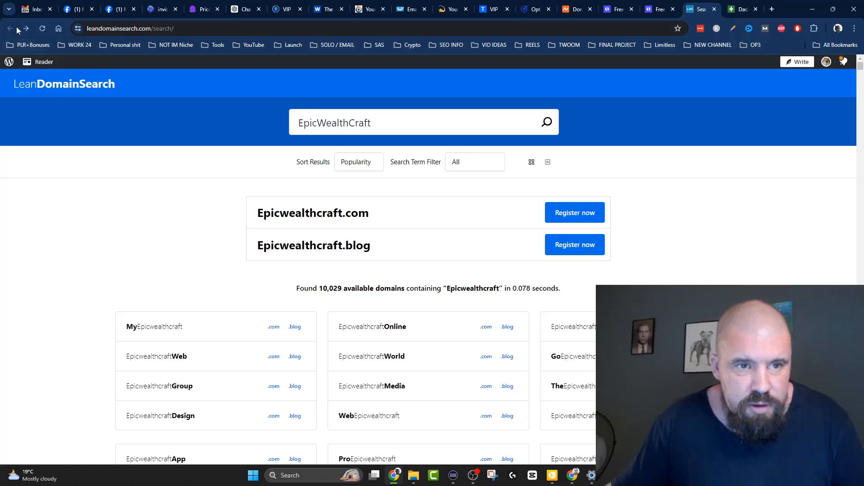
{"action": "left_click", "coordinate": [579, 9]}
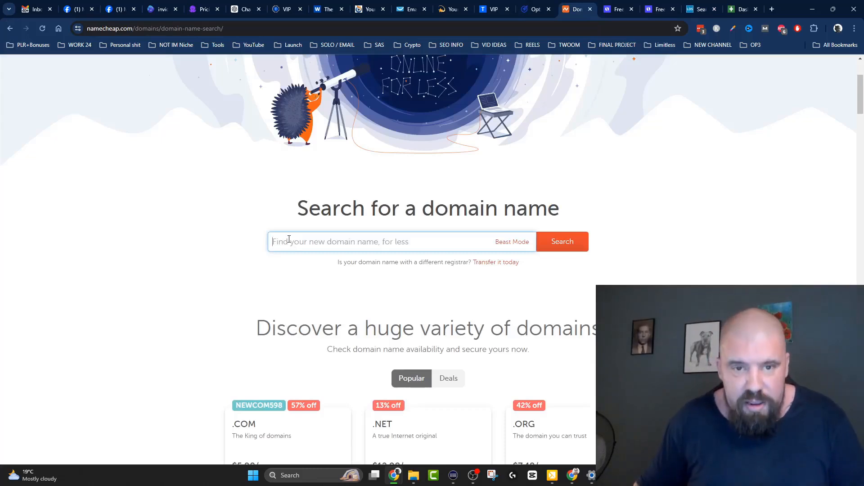
Search Namecheap for the domain Superaffiliate.com
{"action": "type", "text": "Su"}
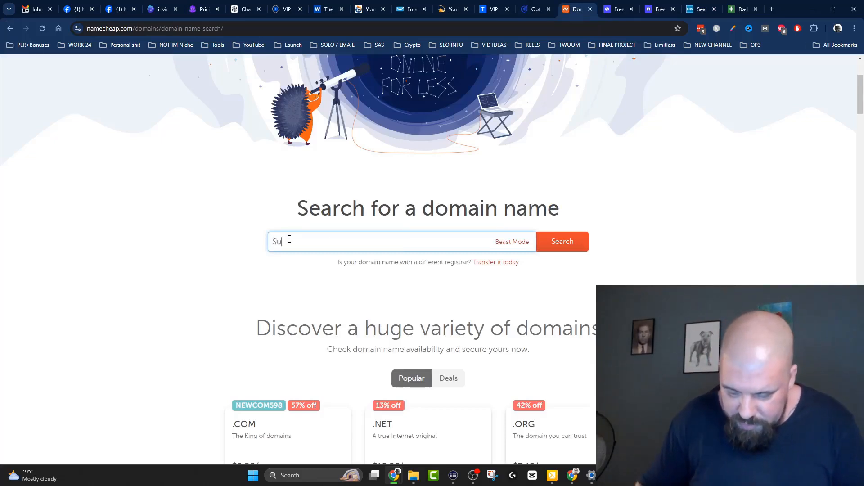
{"action": "type", "text": "peraff"}
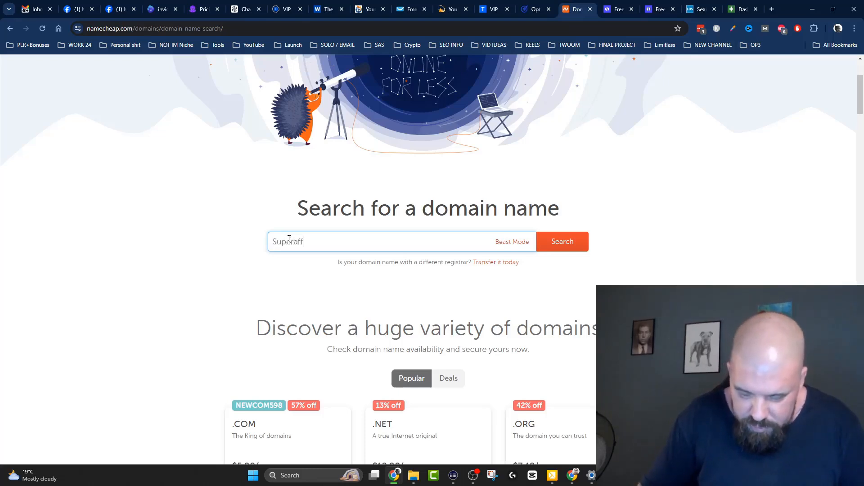
{"action": "type", "text": "iliate"}
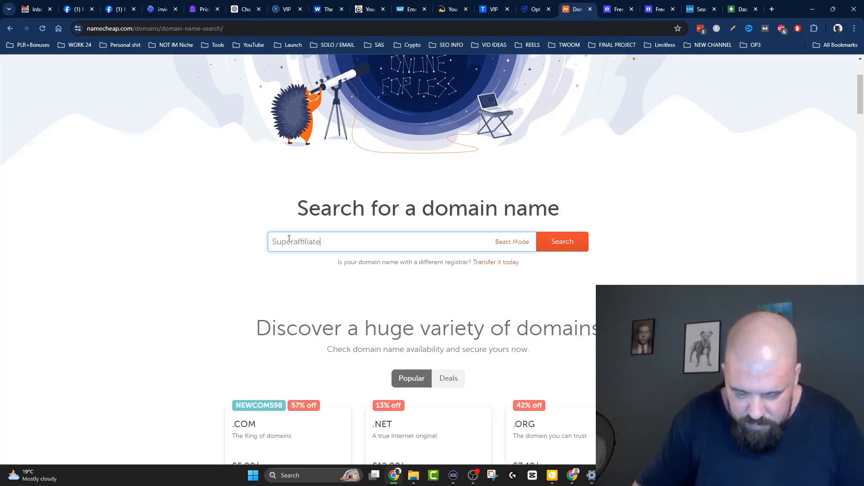
{"action": "type", "text": ".com"}
{"action": "key", "text": "Return"}
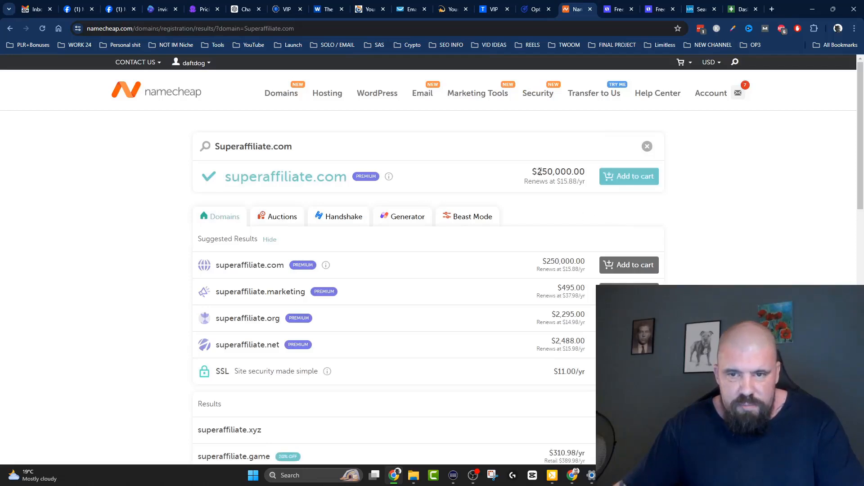
Examine the purchase price, domain name and yearly renewal price of the superaffiliate.com result
{"action": "left_click_drag", "start_coordinate": [537, 172], "coordinate": [586, 170]}
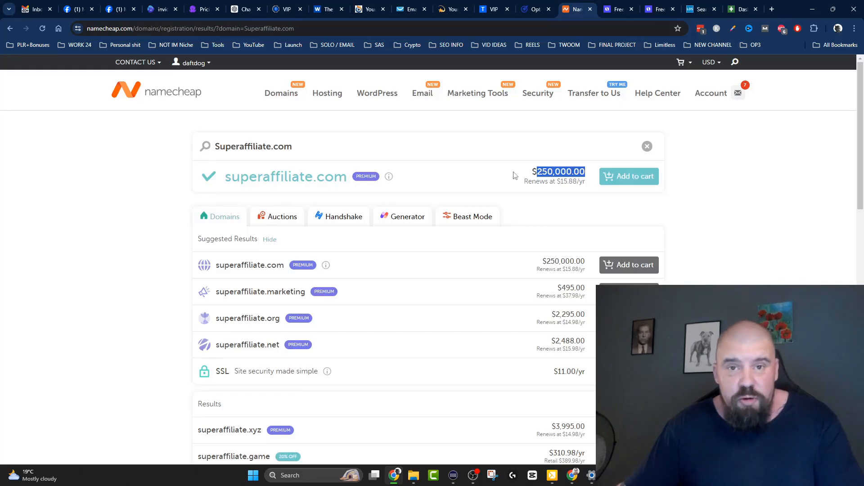
{"action": "left_click", "coordinate": [789, 224]}
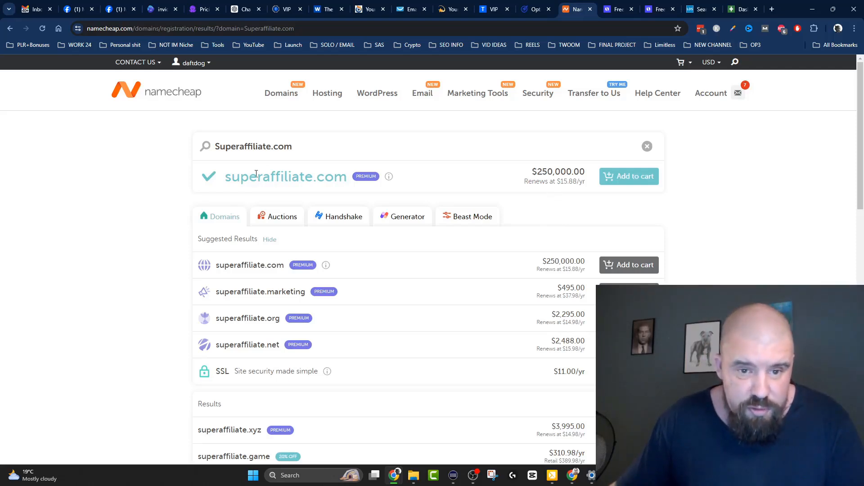
{"action": "left_click_drag", "start_coordinate": [258, 175], "coordinate": [343, 176]}
{"action": "left_click", "coordinate": [572, 223]}
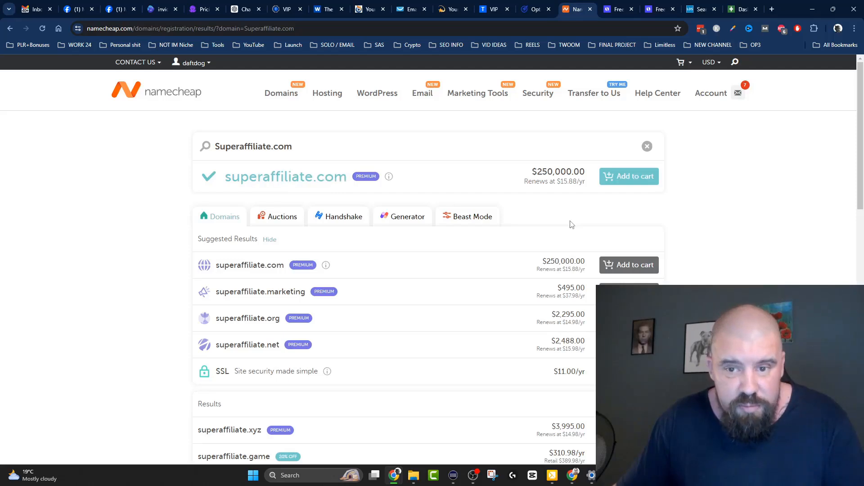
{"action": "left_click_drag", "start_coordinate": [561, 181], "coordinate": [579, 180]}
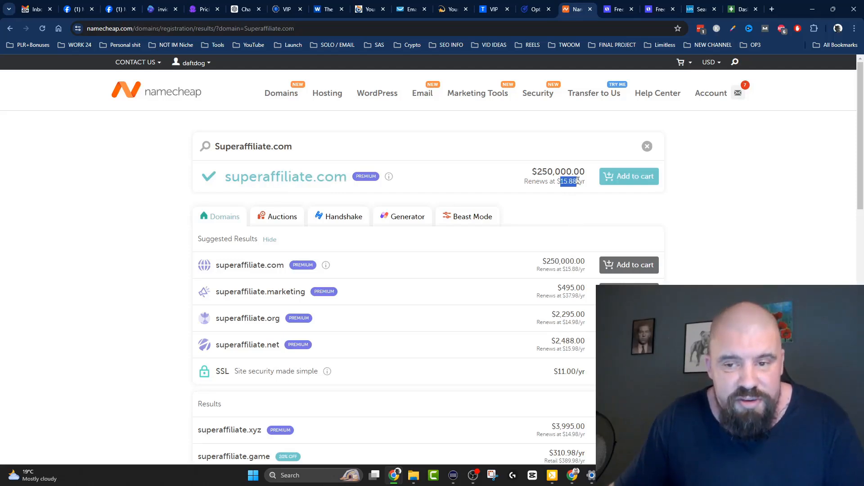
{"action": "left_click", "coordinate": [563, 203]}
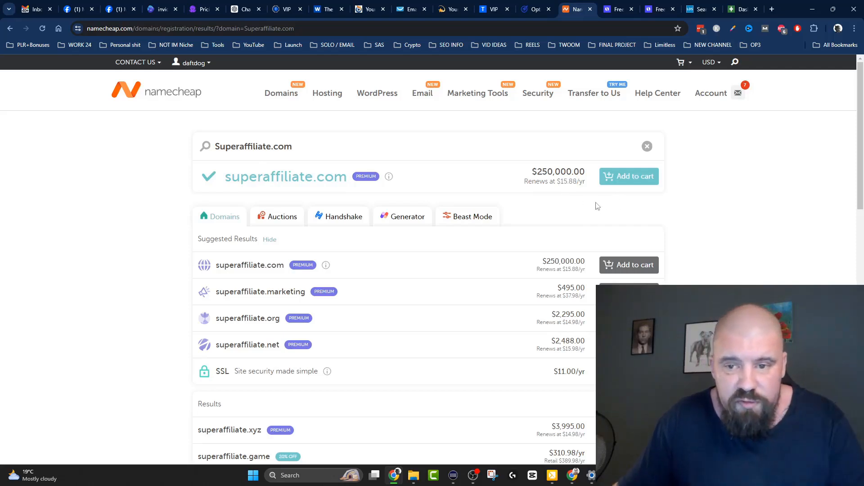
Return to the domain name search page, bring up the notes and copy the name Online Freedom Alliance from the list
{"action": "mouse_move", "coordinate": [281, 97]}
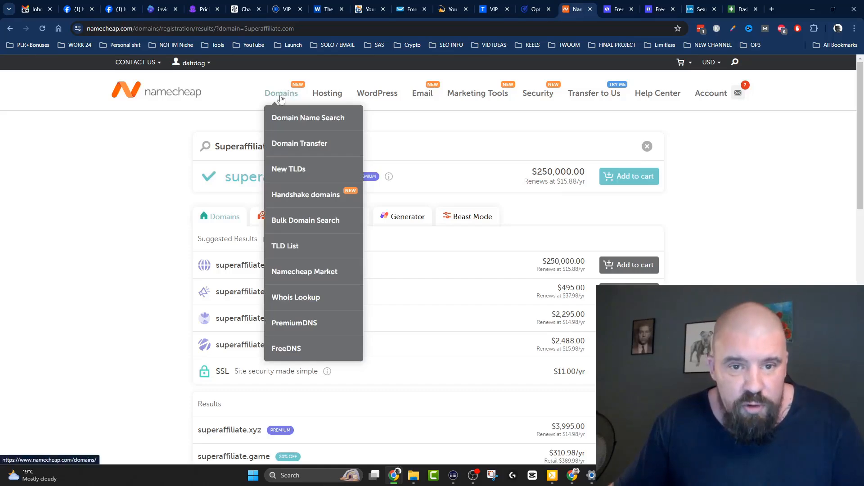
{"action": "left_click", "coordinate": [319, 119]}
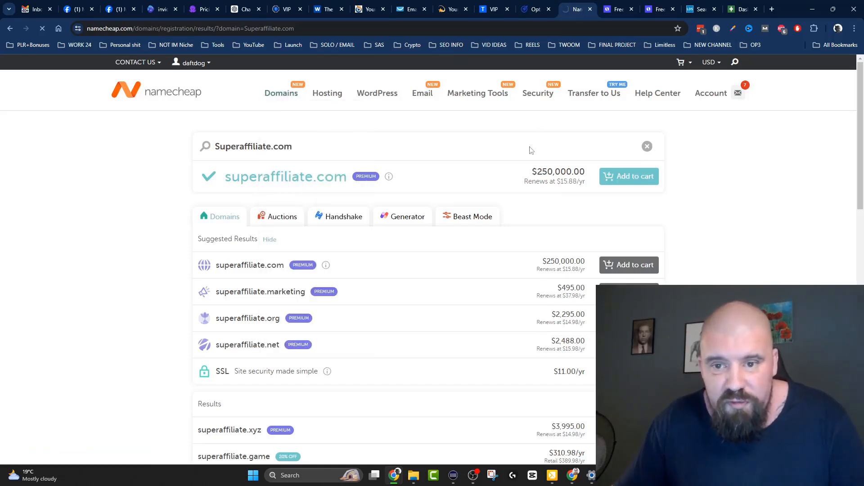
{"action": "scroll", "coordinate": [409, 203], "scroll_direction": "down", "scroll_amount": 3}
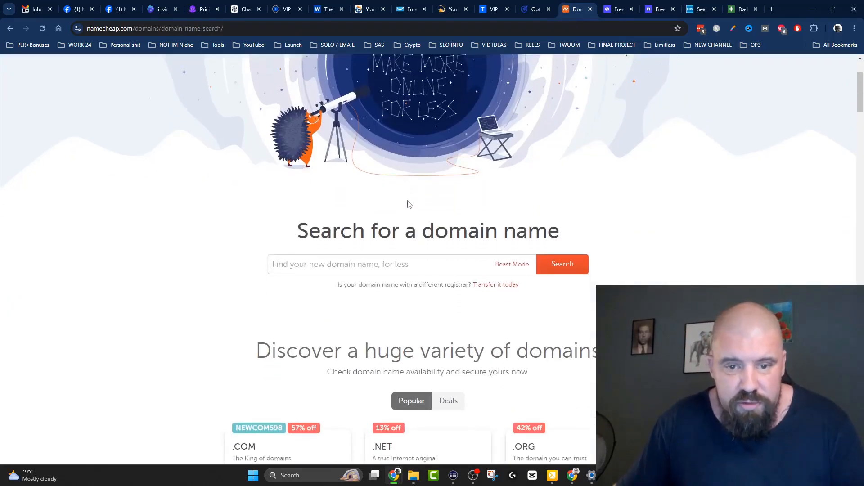
{"action": "scroll", "coordinate": [409, 204], "scroll_direction": "down", "scroll_amount": 2}
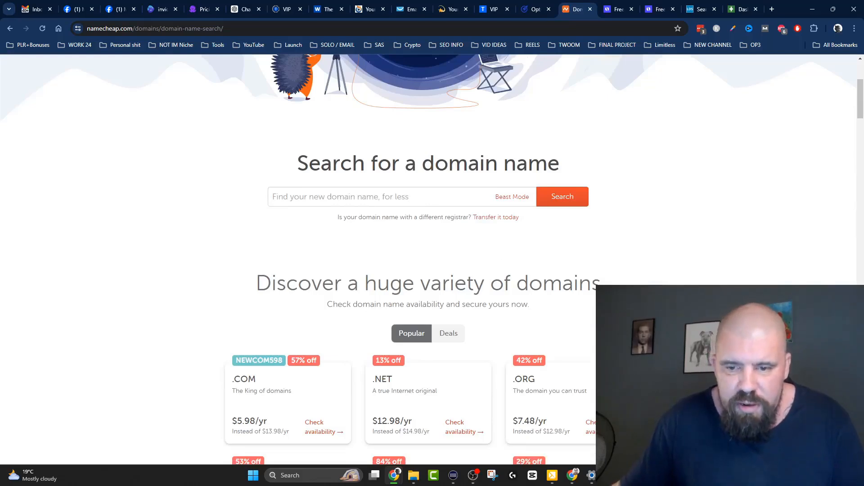
{"action": "key", "text": "alt+Tab"}
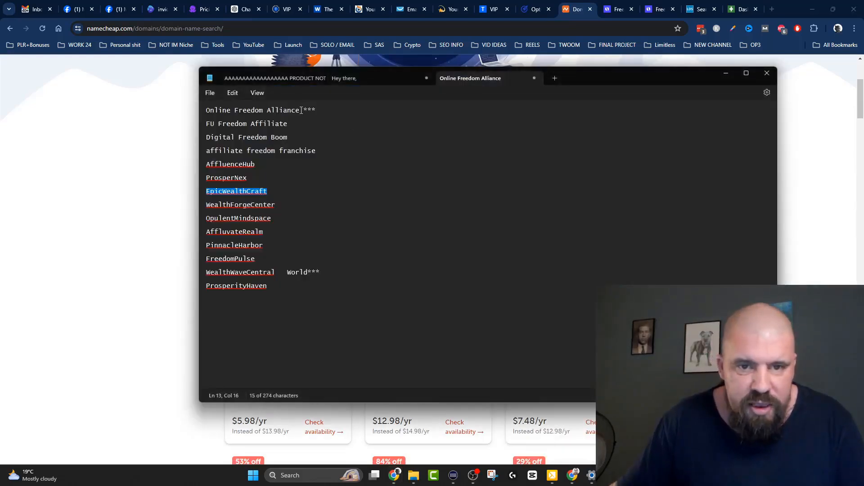
{"action": "left_click_drag", "start_coordinate": [299, 110], "coordinate": [207, 109]}
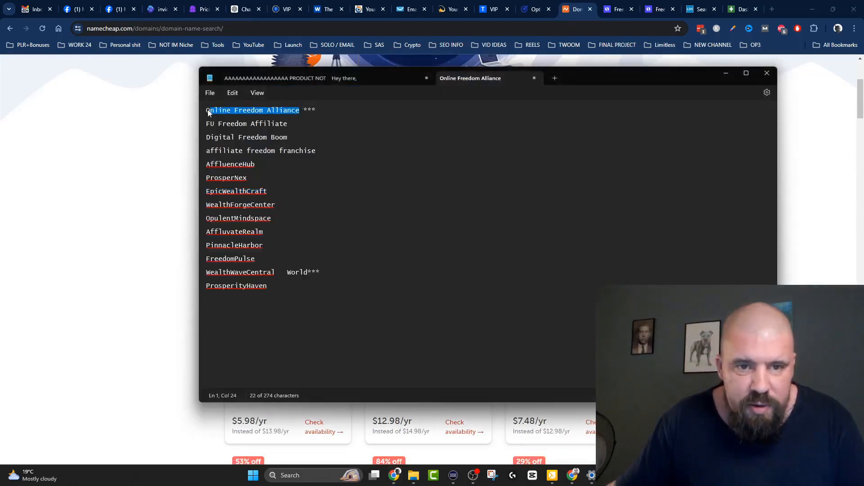
{"action": "right_click", "coordinate": [239, 112]}
{"action": "left_click", "coordinate": [266, 155]}
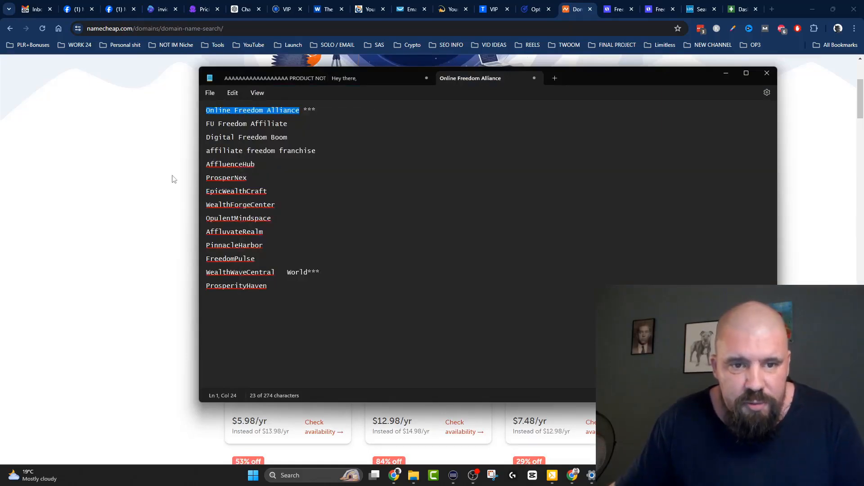
Paste the copied name into Namecheap's domain search, edit it to OnlineFreedomAlliance.com without spaces and run the search
{"action": "left_click", "coordinate": [174, 180]}
{"action": "left_click", "coordinate": [290, 197]}
{"action": "right_click", "coordinate": [288, 197]}
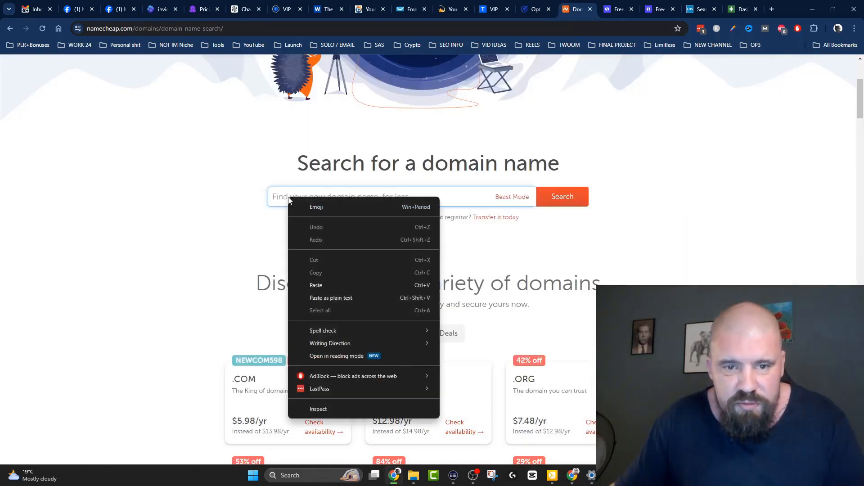
{"action": "left_click", "coordinate": [316, 285]}
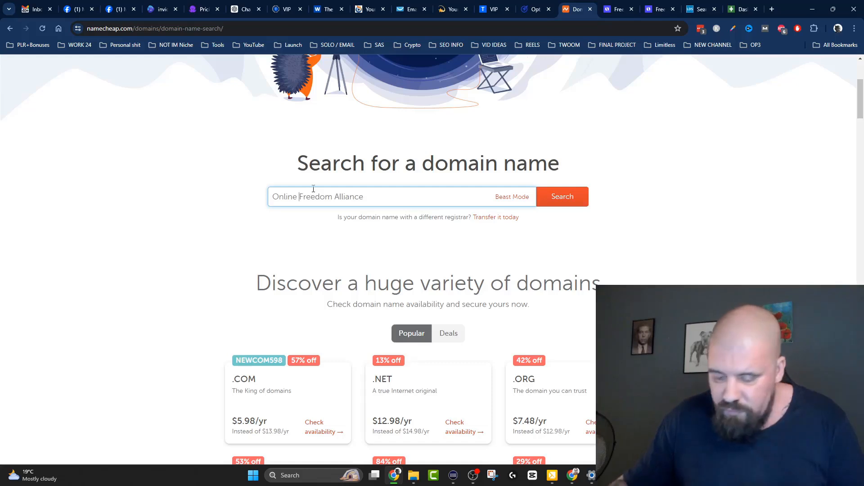
{"action": "key", "text": "BackSpace"}
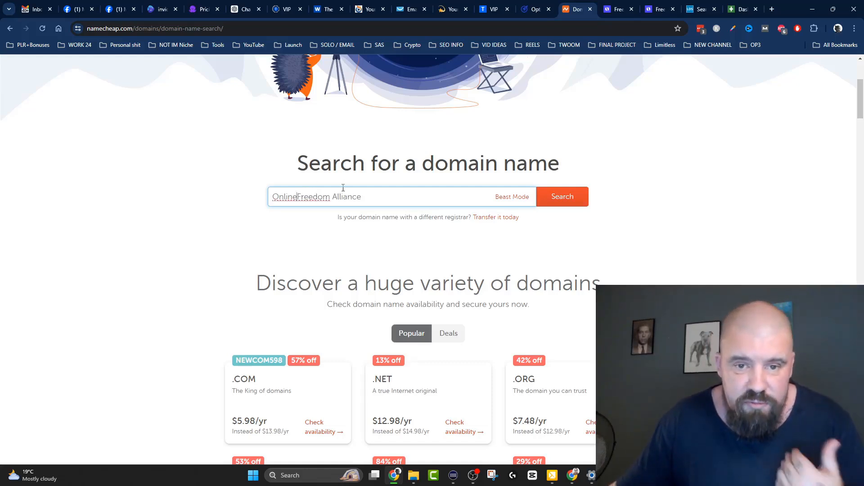
{"action": "key", "text": "BackSpace"}
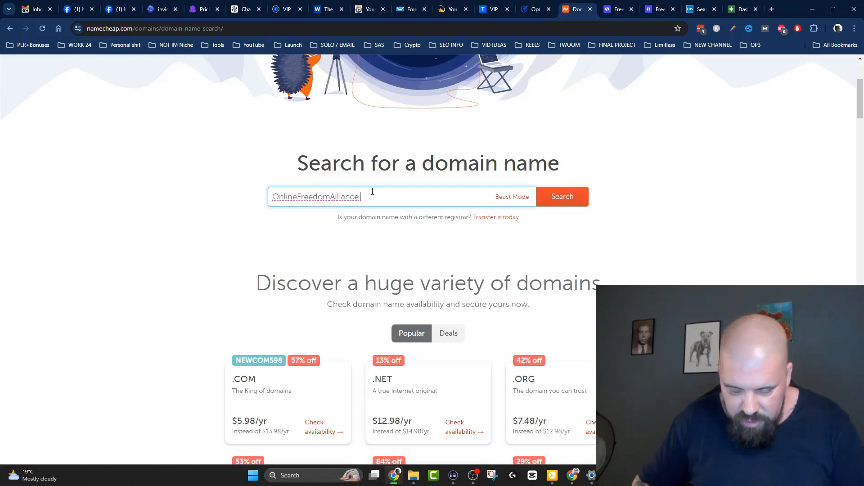
{"action": "type", "text": ".com"}
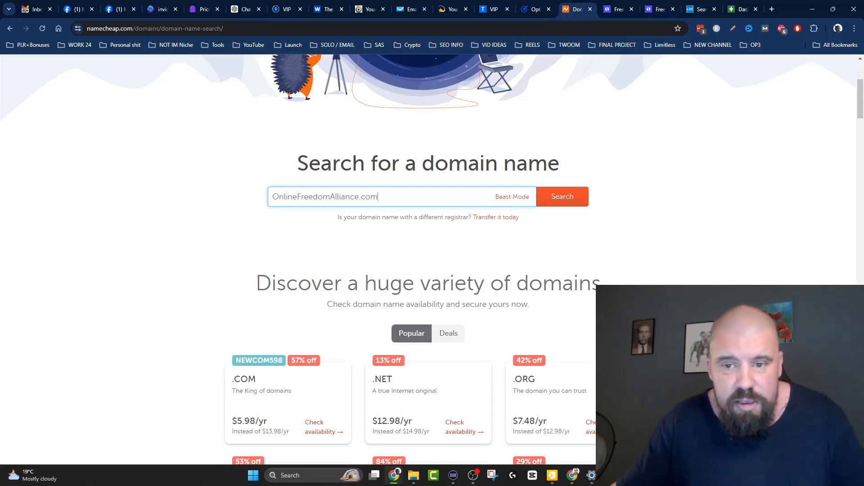
{"action": "left_click", "coordinate": [569, 203]}
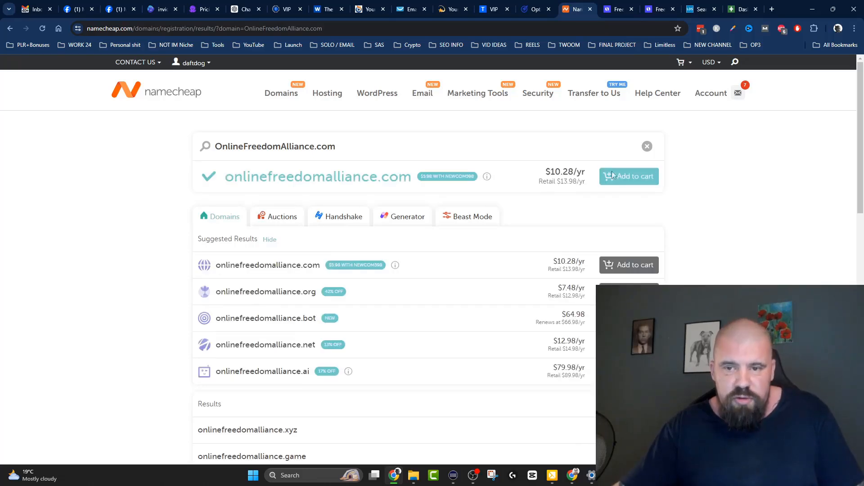
Check the yearly price of onlinefreedomalliance.com and add the domain to the cart
{"action": "left_click_drag", "start_coordinate": [551, 172], "coordinate": [580, 172]}
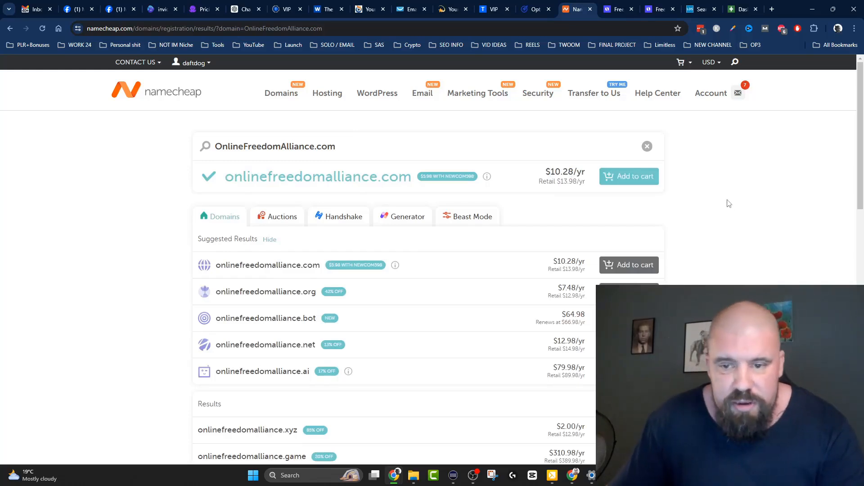
{"action": "left_click", "coordinate": [628, 177]}
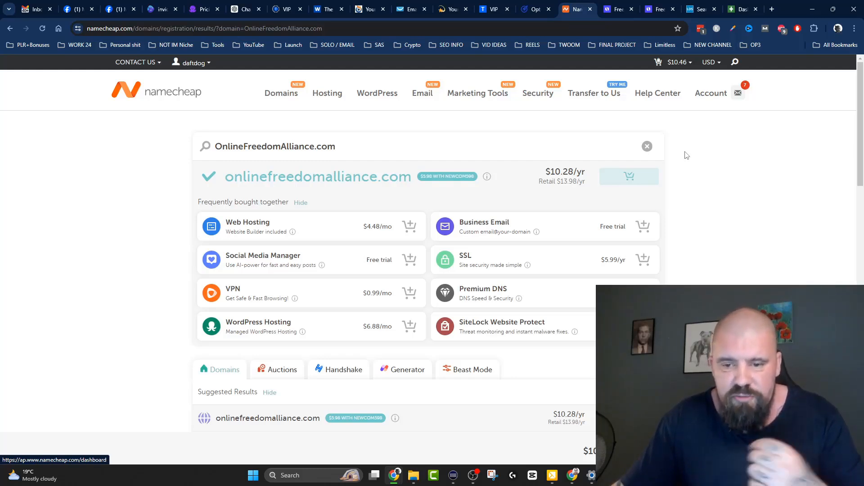
Look through the add-on services and the alternative extensions with their prices for the onlinefreedomalliance name
{"action": "scroll", "coordinate": [684, 160], "scroll_direction": "down", "scroll_amount": 9}
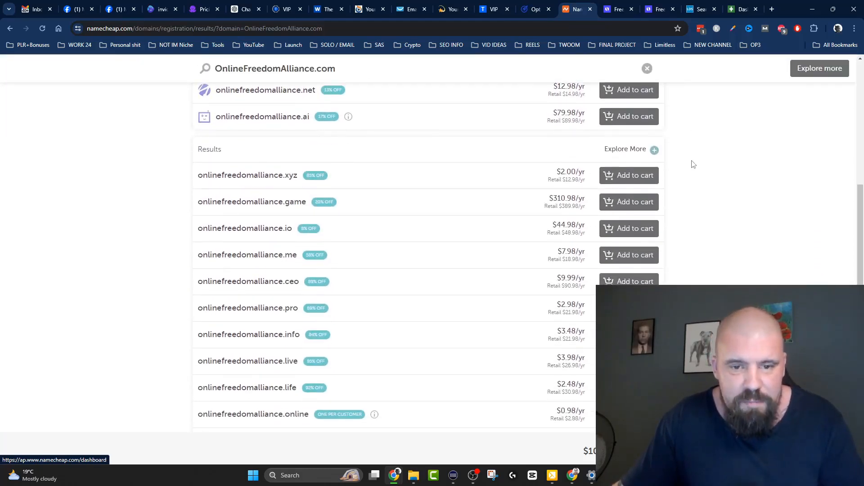
{"action": "scroll", "coordinate": [693, 164], "scroll_direction": "down", "scroll_amount": 2}
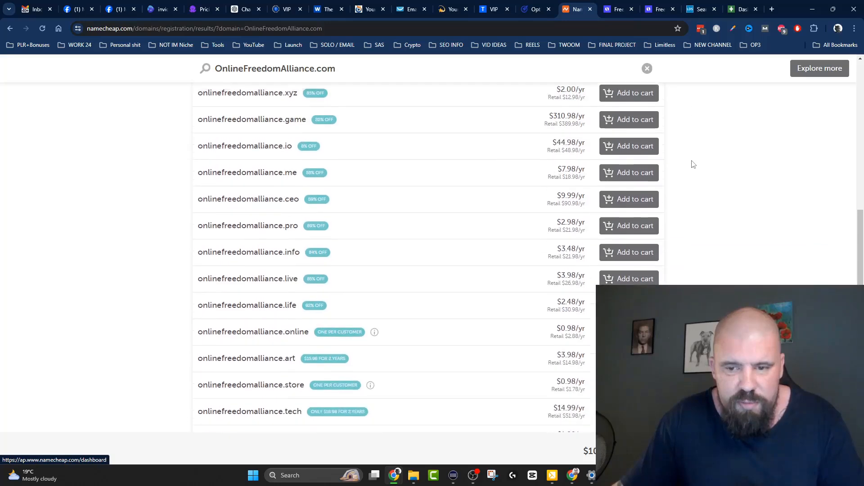
{"action": "scroll", "coordinate": [693, 164], "scroll_direction": "up", "scroll_amount": 11}
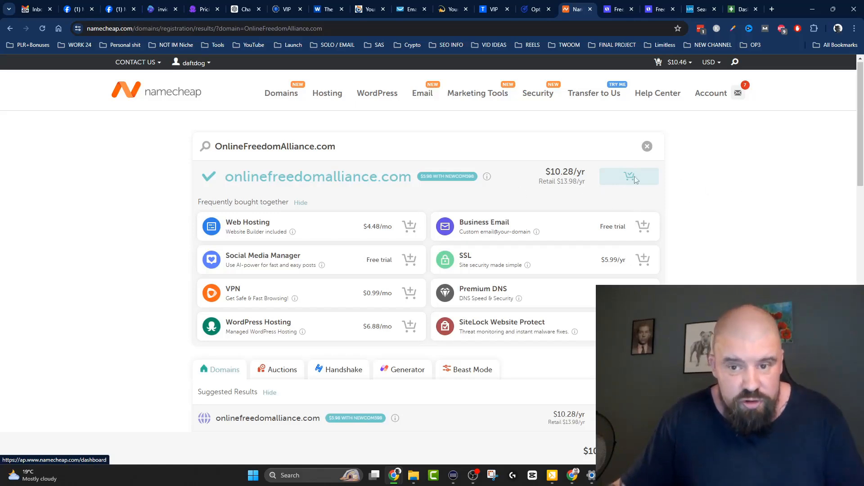
{"action": "scroll", "coordinate": [711, 165], "scroll_direction": "down", "scroll_amount": 4}
{"action": "scroll", "coordinate": [712, 164], "scroll_direction": "down", "scroll_amount": 13}
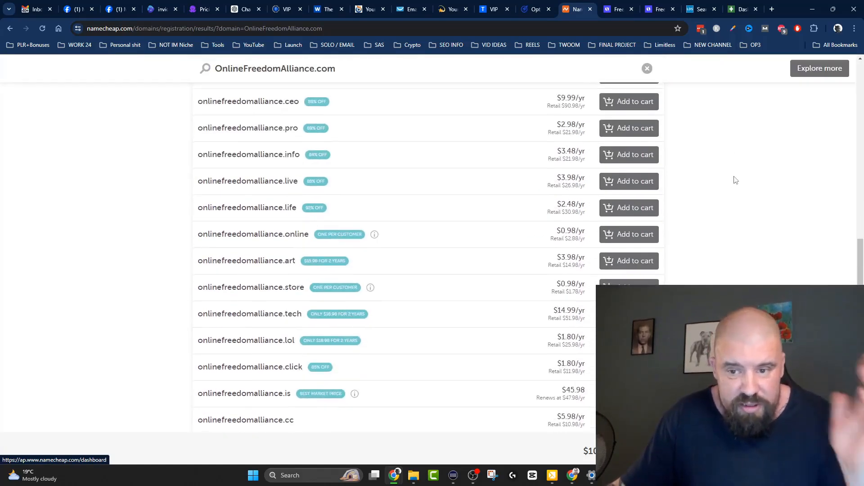
{"action": "scroll", "coordinate": [695, 189], "scroll_direction": "down", "scroll_amount": 2}
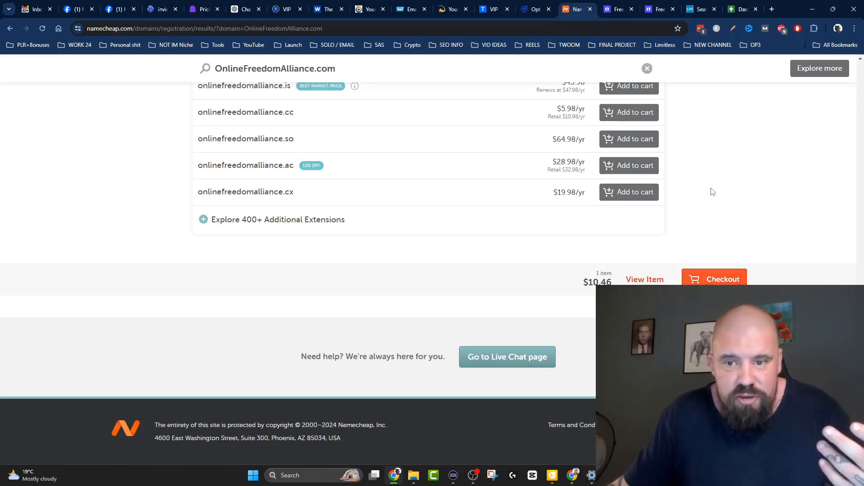
{"action": "scroll", "coordinate": [682, 200], "scroll_direction": "up", "scroll_amount": 9}
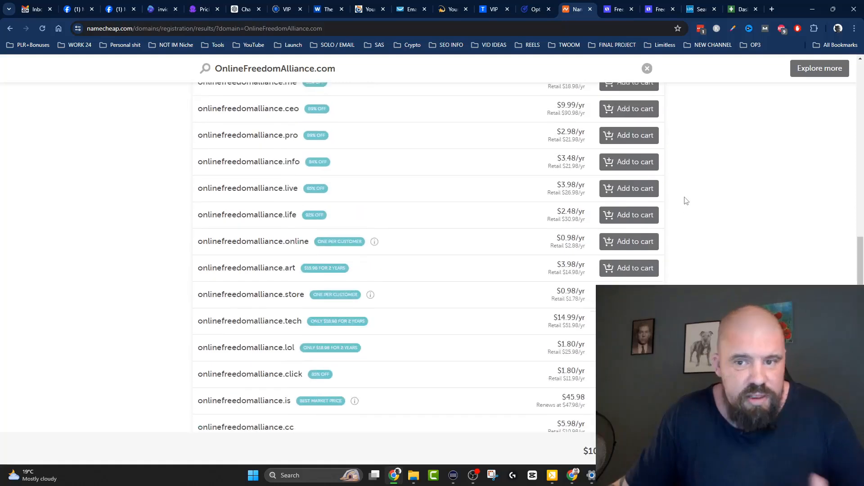
{"action": "scroll", "coordinate": [684, 201], "scroll_direction": "up", "scroll_amount": 3}
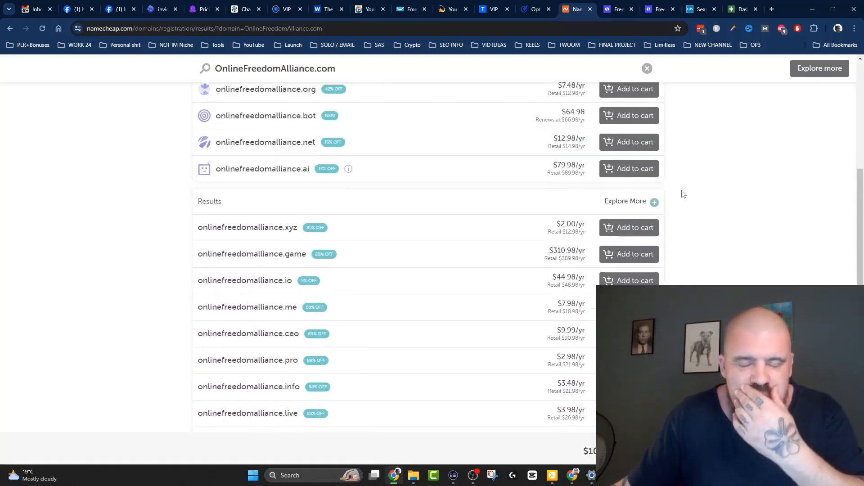
{"action": "scroll", "coordinate": [683, 194], "scroll_direction": "up", "scroll_amount": 5}
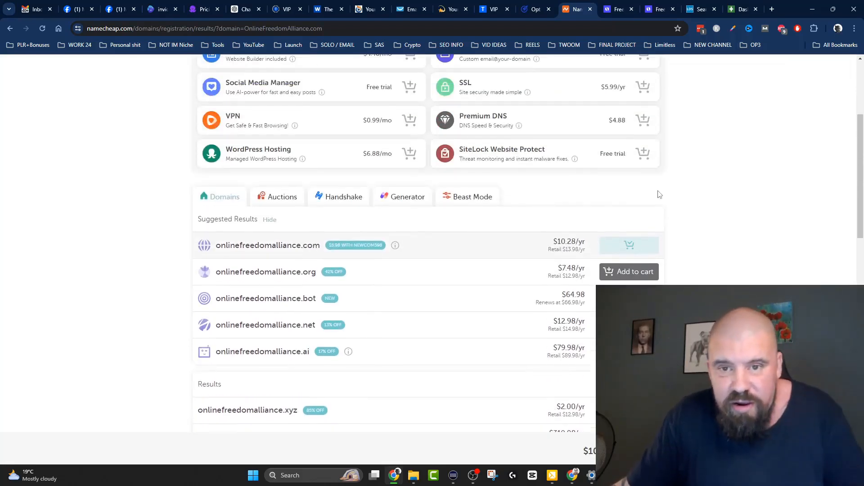
{"action": "scroll", "coordinate": [660, 195], "scroll_direction": "up", "scroll_amount": 1}
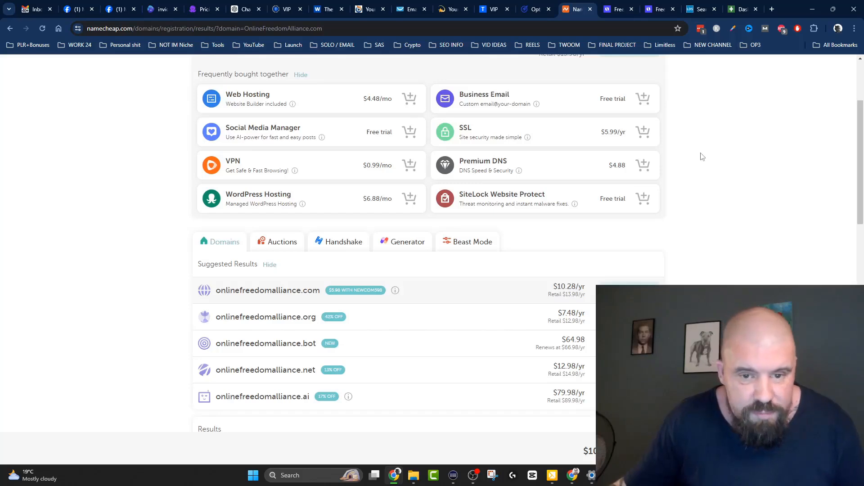
Return to the suggested results and highlight the promo price offer beside onlinefreedomalliance.com
{"action": "scroll", "coordinate": [702, 129], "scroll_direction": "down", "scroll_amount": 6}
{"action": "scroll", "coordinate": [679, 209], "scroll_direction": "up", "scroll_amount": 4}
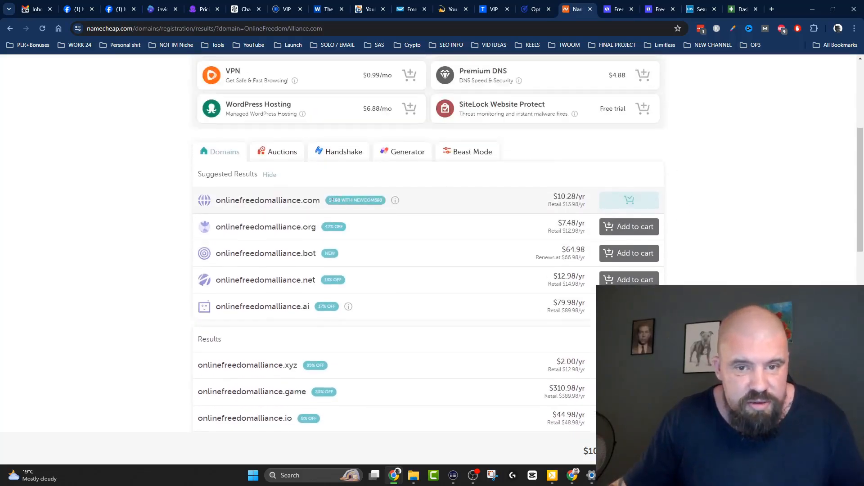
{"action": "left_click_drag", "start_coordinate": [331, 200], "coordinate": [382, 198]}
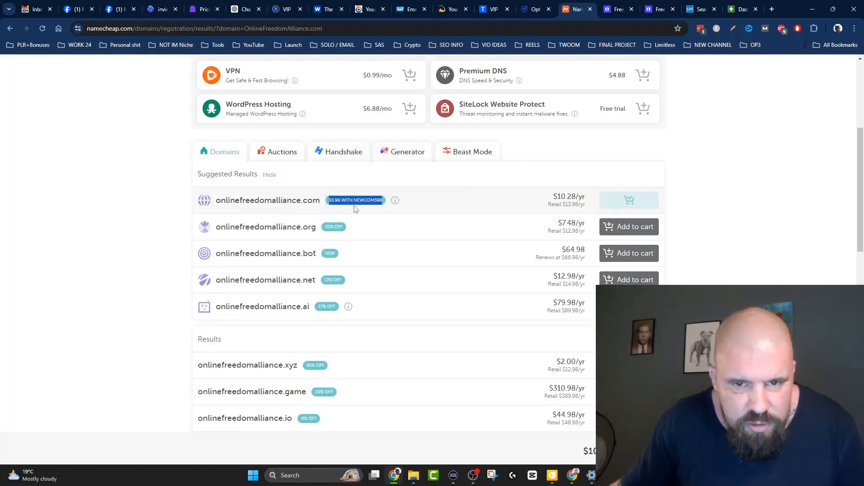
Copy the promo code NEWCOM598 shown beside onlinefreedomalliance.com and read the offer's terms
{"action": "double_click", "coordinate": [366, 201]}
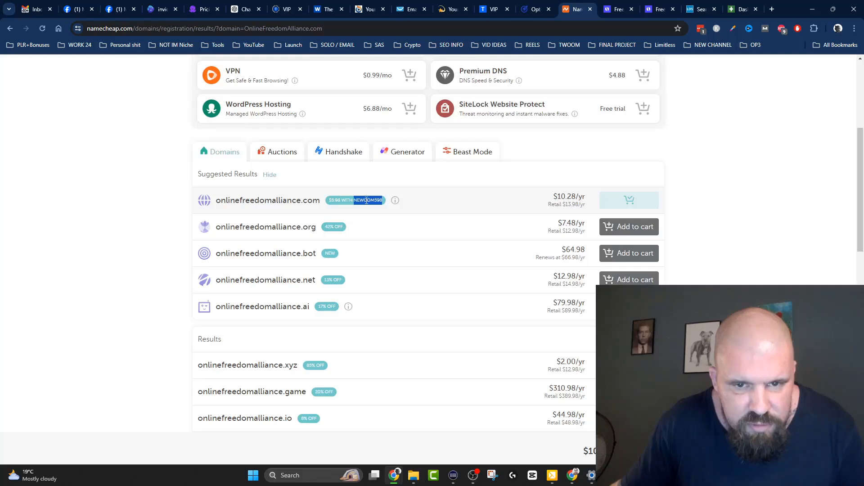
{"action": "right_click", "coordinate": [366, 200]}
{"action": "left_click", "coordinate": [394, 212]}
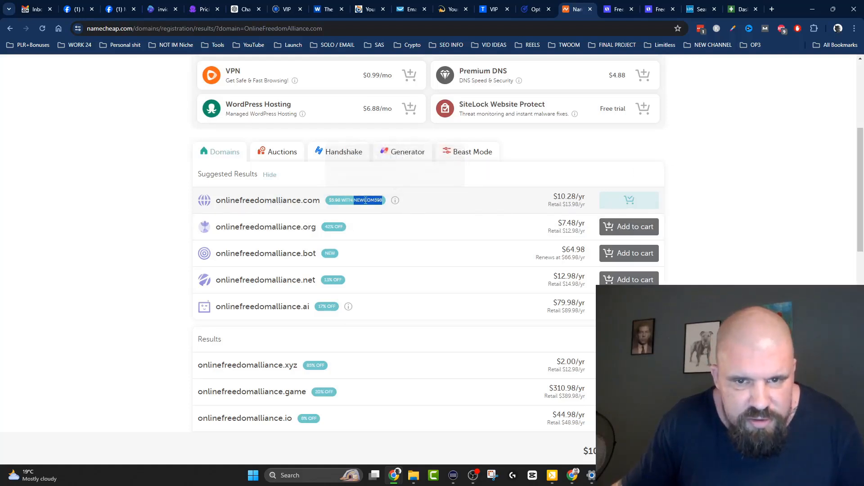
{"action": "mouse_move", "coordinate": [395, 202]}
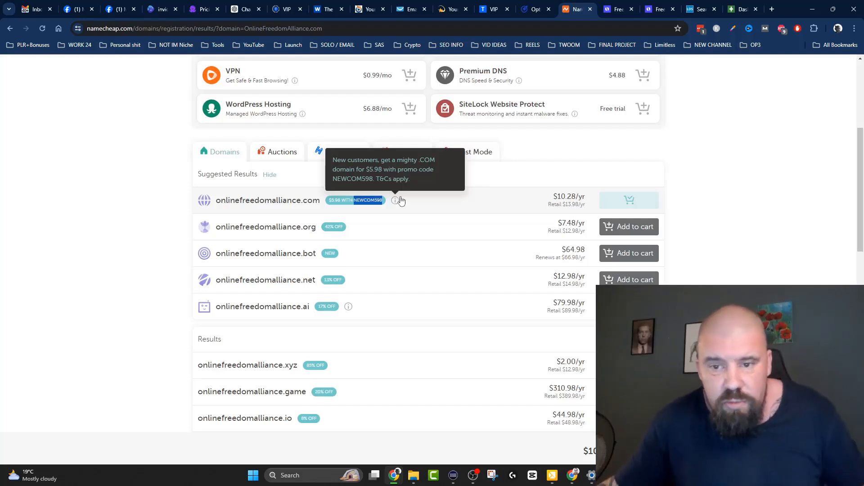
Look through the remaining extensions and proceed to checkout with onlinefreedomalliance.com in the cart
{"action": "scroll", "coordinate": [710, 172], "scroll_direction": "down", "scroll_amount": 2}
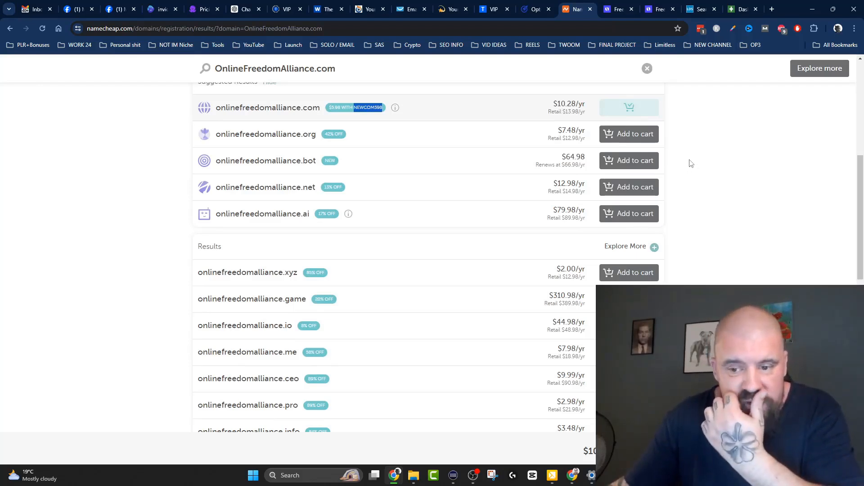
{"action": "scroll", "coordinate": [693, 216], "scroll_direction": "down", "scroll_amount": 10}
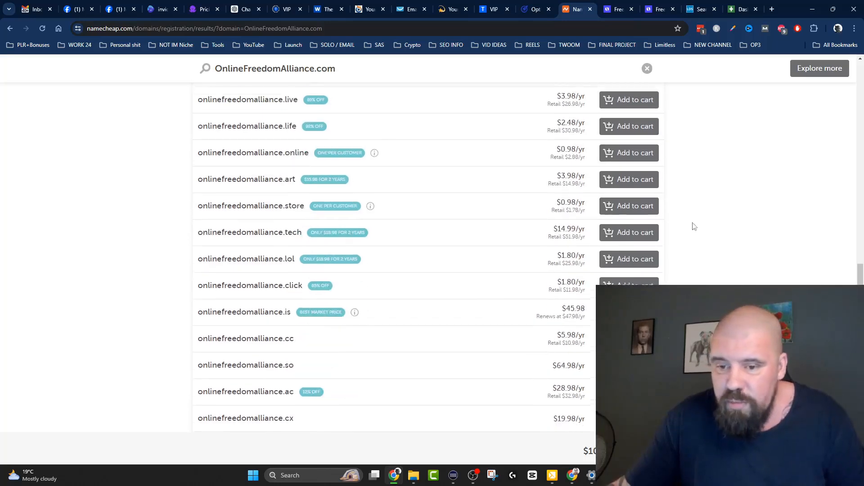
{"action": "scroll", "coordinate": [689, 230], "scroll_direction": "down", "scroll_amount": 5}
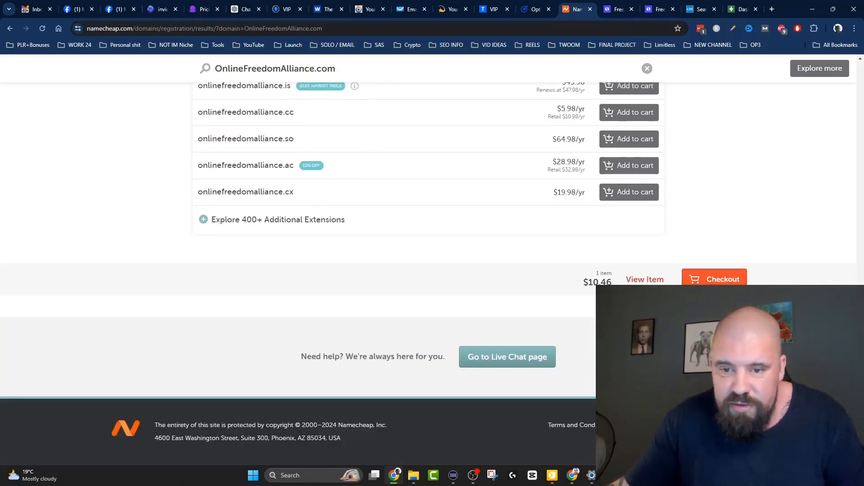
{"action": "left_click", "coordinate": [718, 280]}
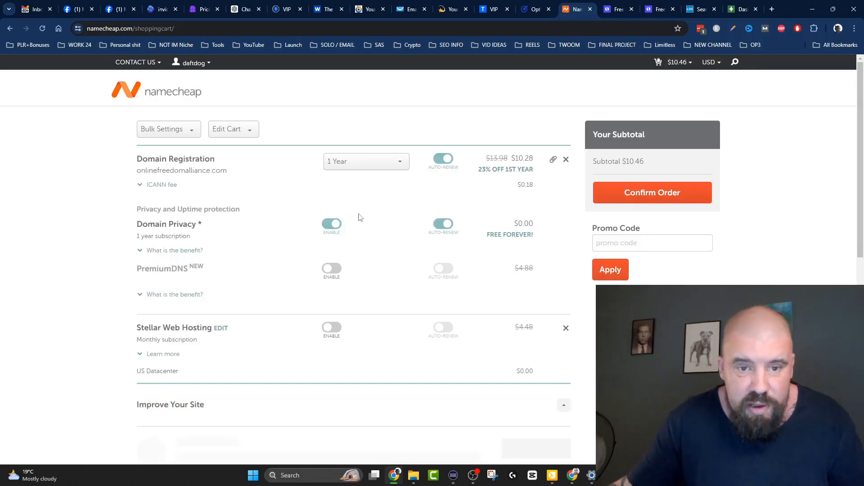
Try to apply the promo code NEWCOM598 to the cart and check the order subtotal
{"action": "right_click", "coordinate": [621, 240]}
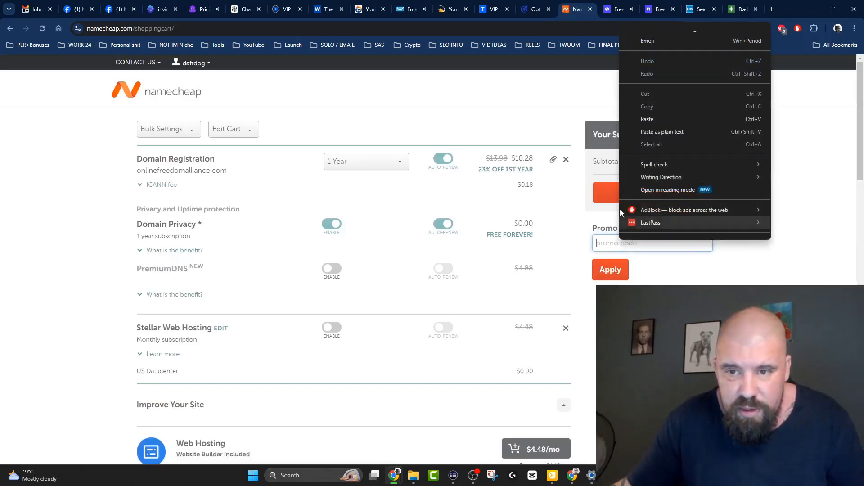
{"action": "left_click", "coordinate": [646, 119]}
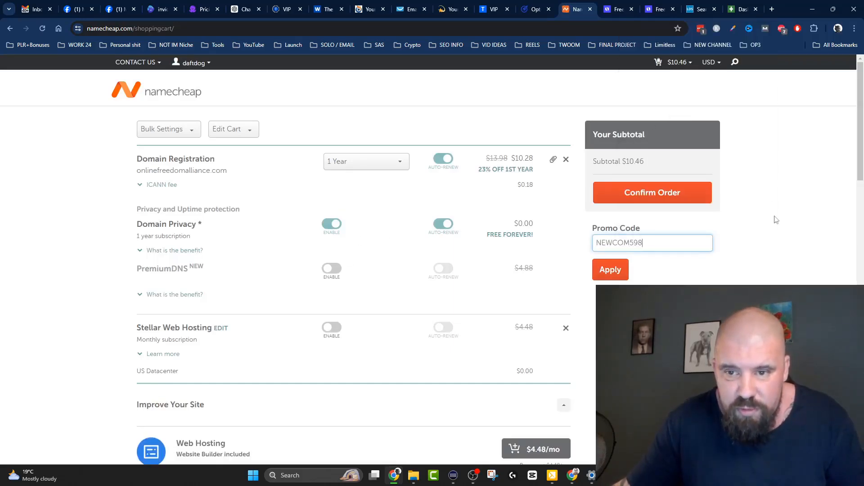
{"action": "left_click", "coordinate": [611, 270]}
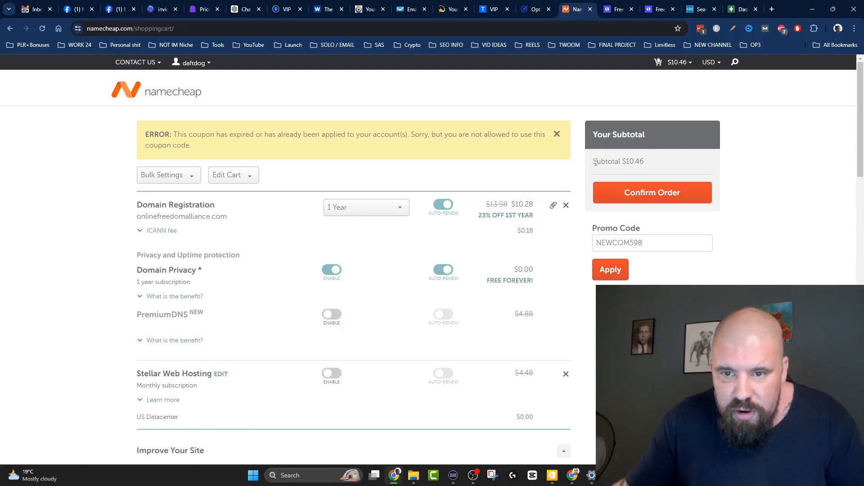
{"action": "left_click_drag", "start_coordinate": [595, 162], "coordinate": [715, 158]}
{"action": "left_click", "coordinate": [763, 157]}
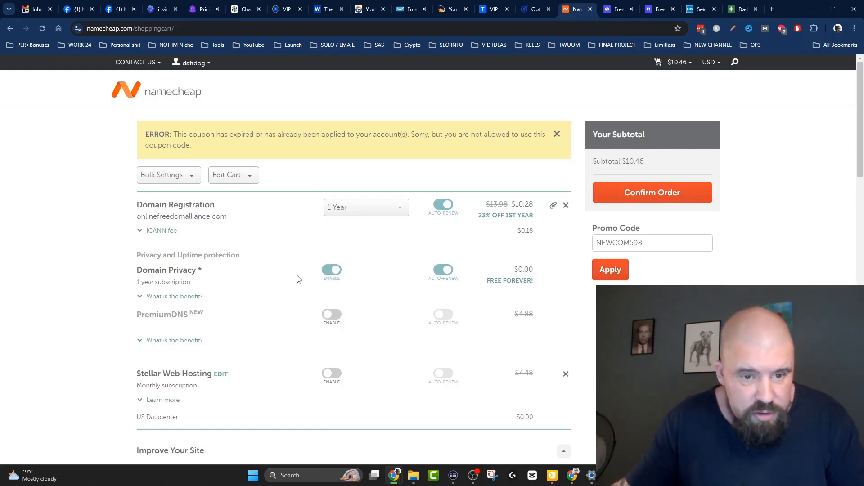
Review the optional services in the cart, including PremiumDNS, Stellar Web Hosting and the Improve Your Site offers
{"action": "scroll", "coordinate": [274, 243], "scroll_direction": "down", "scroll_amount": 3}
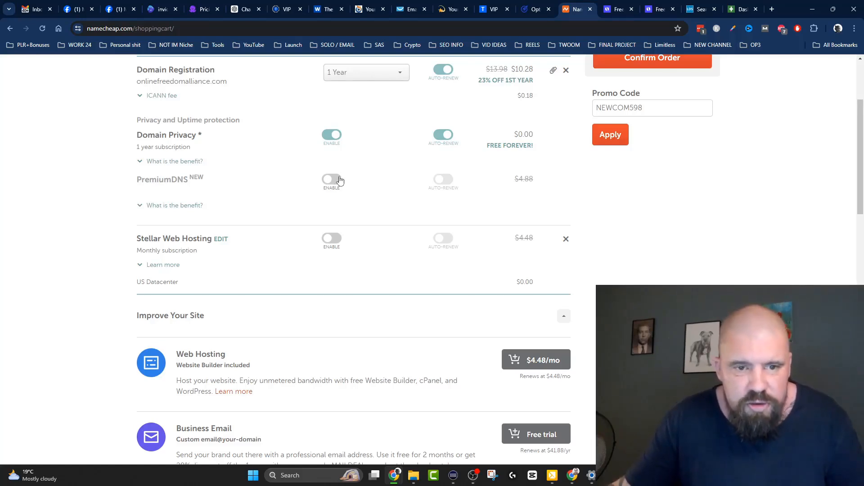
{"action": "scroll", "coordinate": [353, 156], "scroll_direction": "down", "scroll_amount": 3}
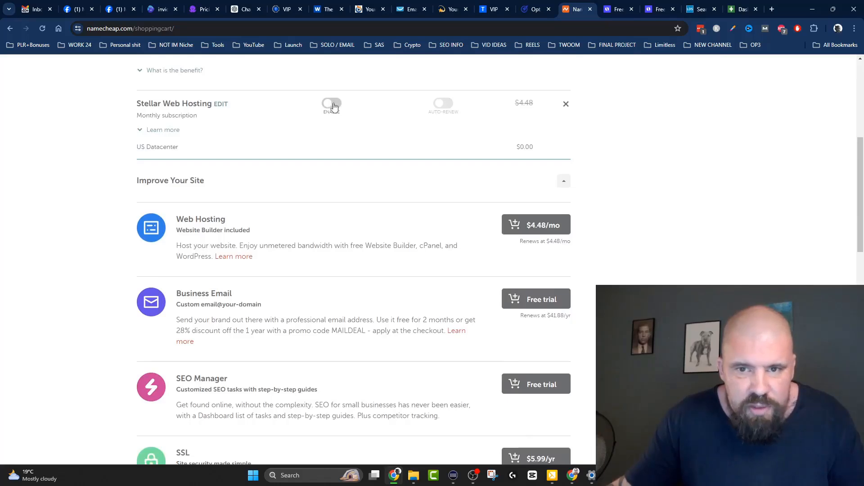
{"action": "scroll", "coordinate": [434, 129], "scroll_direction": "down", "scroll_amount": 10}
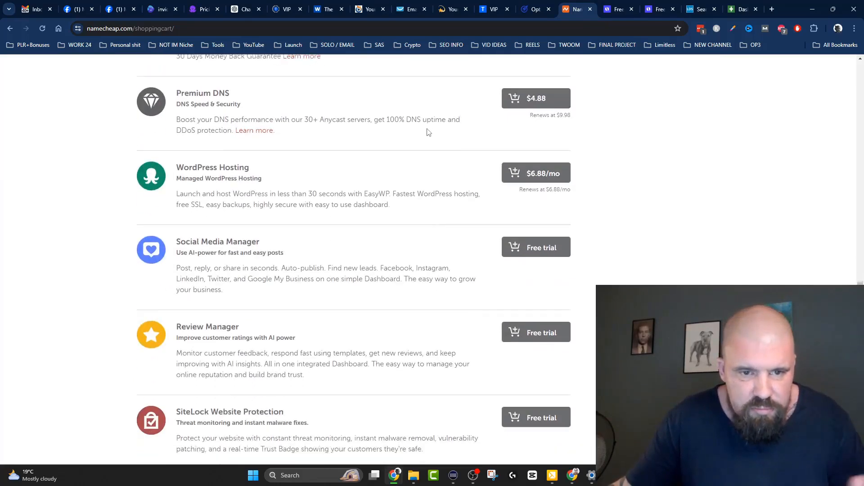
{"action": "scroll", "coordinate": [429, 132], "scroll_direction": "down", "scroll_amount": 5}
{"action": "scroll", "coordinate": [492, 265], "scroll_direction": "up", "scroll_amount": 20}
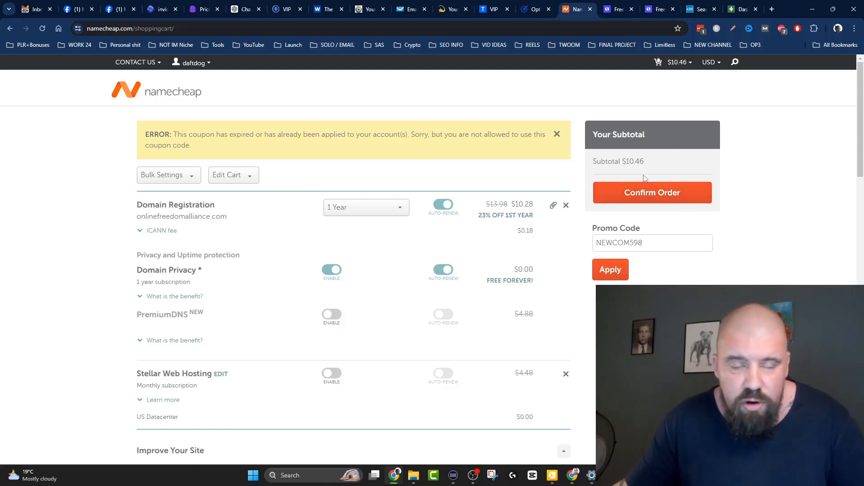
Read the coupon notice and confirm the order for the one-year onlinefreedomalliance.com registration
{"action": "left_click_drag", "start_coordinate": [146, 134], "coordinate": [257, 144]}
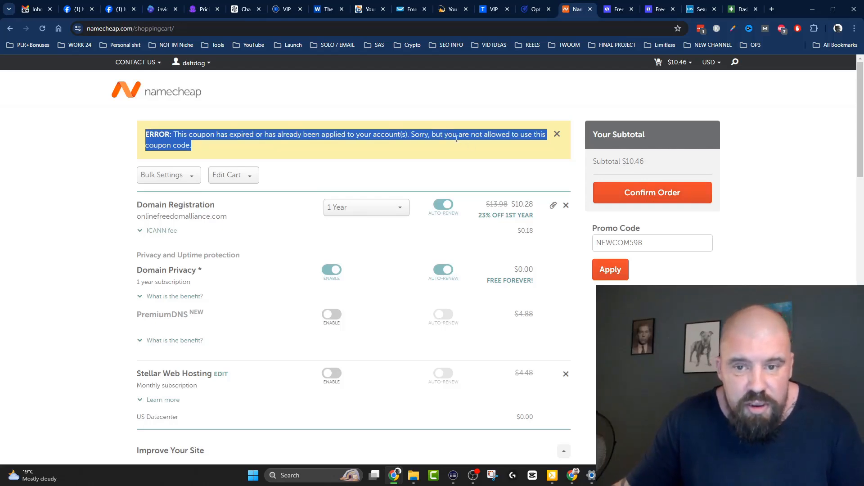
{"action": "left_click", "coordinate": [485, 136]}
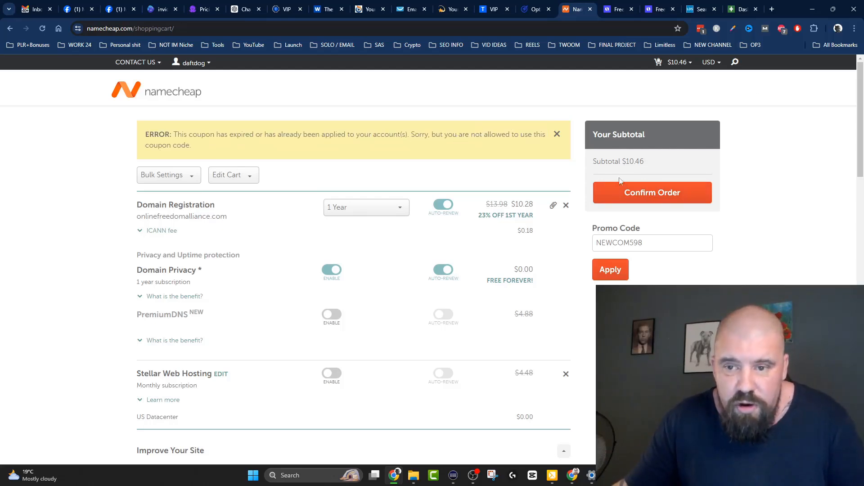
{"action": "left_click", "coordinate": [651, 194]}
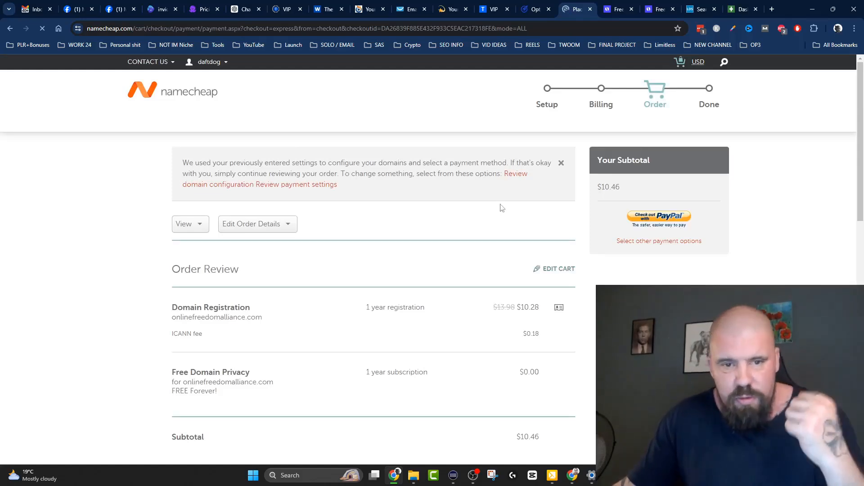
Review the order and payment details and check out with PayPal
{"action": "scroll", "coordinate": [448, 195], "scroll_direction": "down", "scroll_amount": 5}
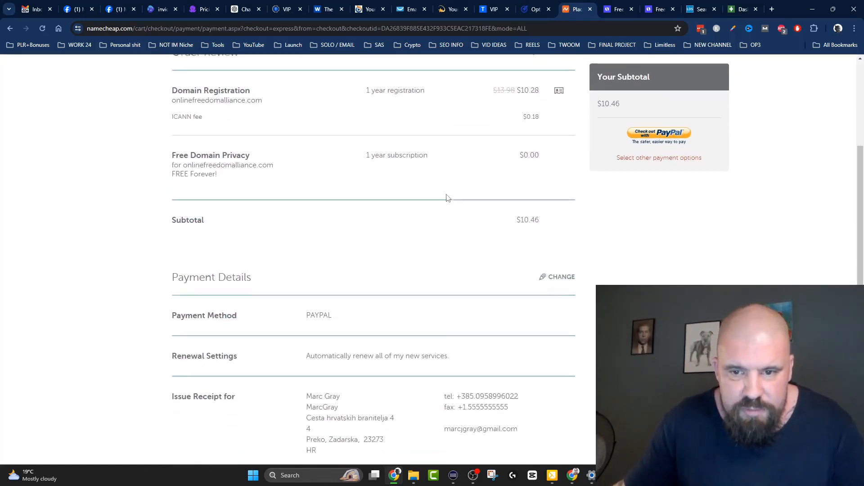
{"action": "scroll", "coordinate": [448, 198], "scroll_direction": "down", "scroll_amount": 4}
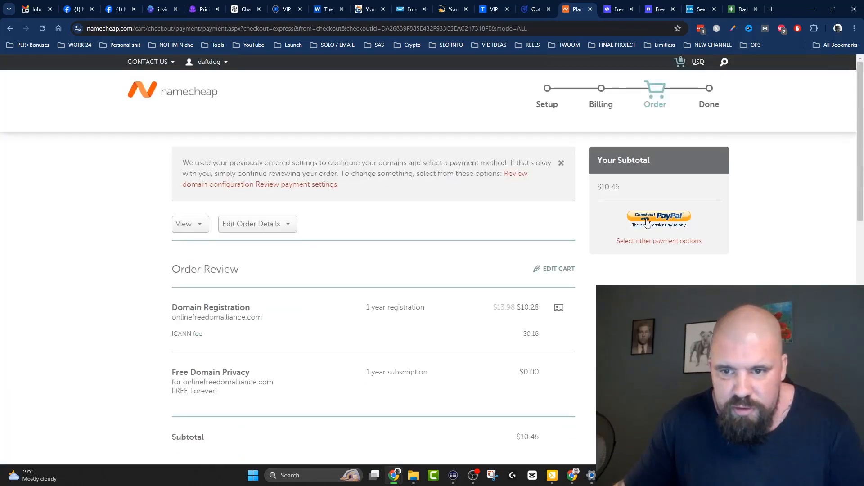
{"action": "left_click", "coordinate": [646, 217]}
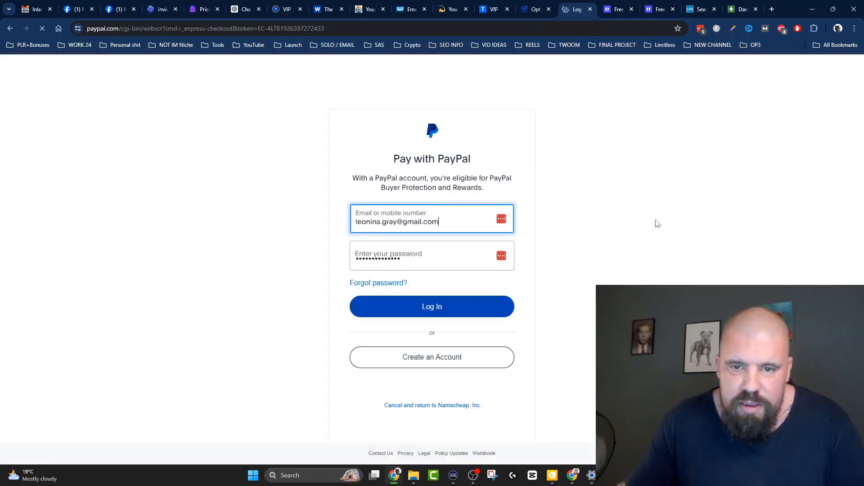
Log in to PayPal with the saved account e-mail and password and continue the payment with PayPal Balance
{"action": "left_click", "coordinate": [452, 228]}
{"action": "left_click", "coordinate": [412, 248]}
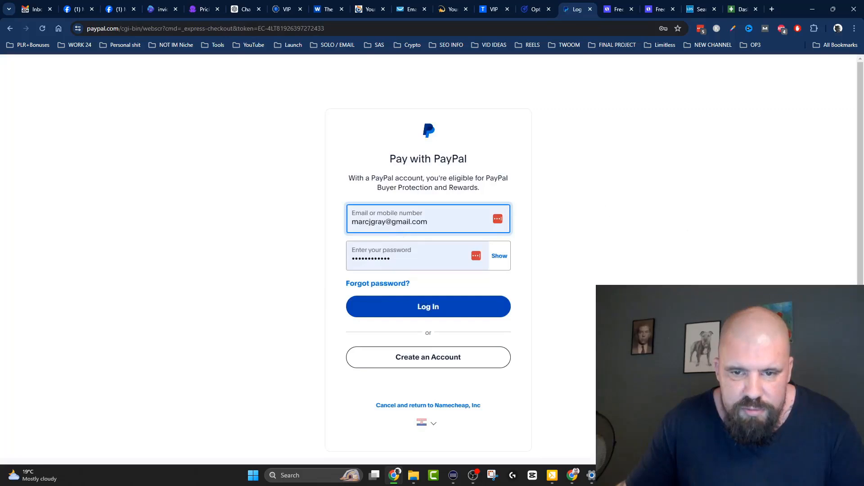
{"action": "left_click", "coordinate": [435, 309]}
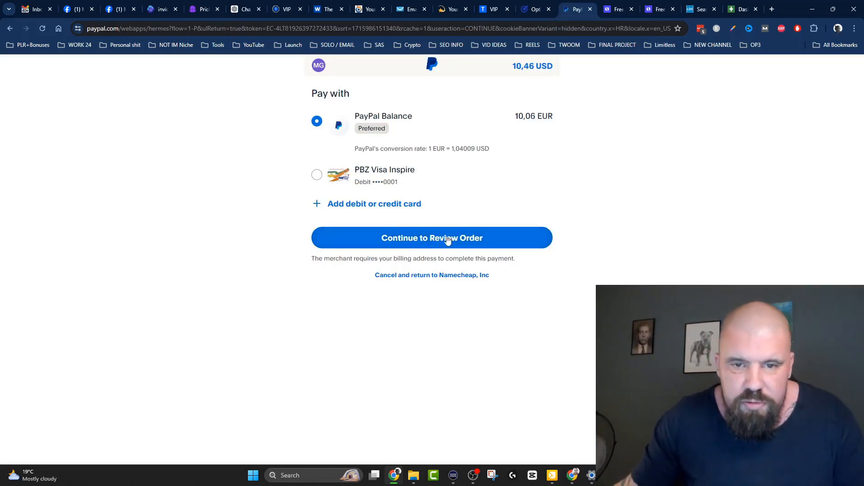
{"action": "left_click", "coordinate": [430, 238]}
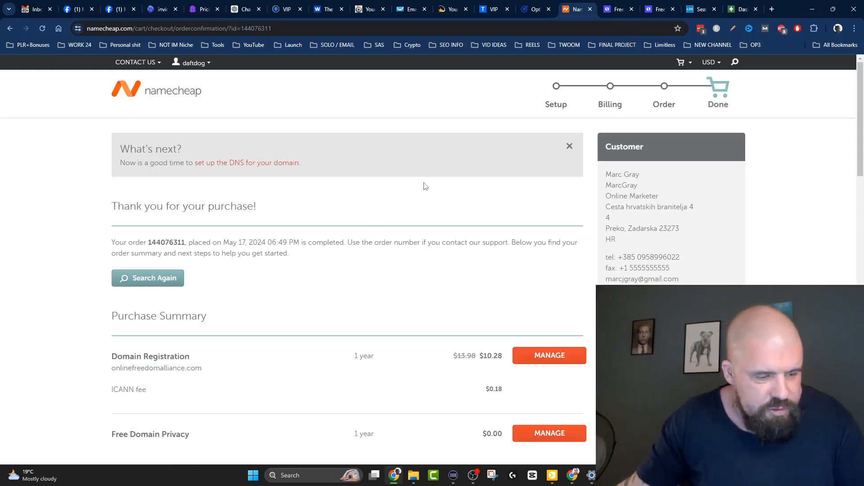
Review the purchase summary, payment details and suggested next steps on the order confirmation
{"action": "scroll", "coordinate": [414, 182], "scroll_direction": "down", "scroll_amount": 3}
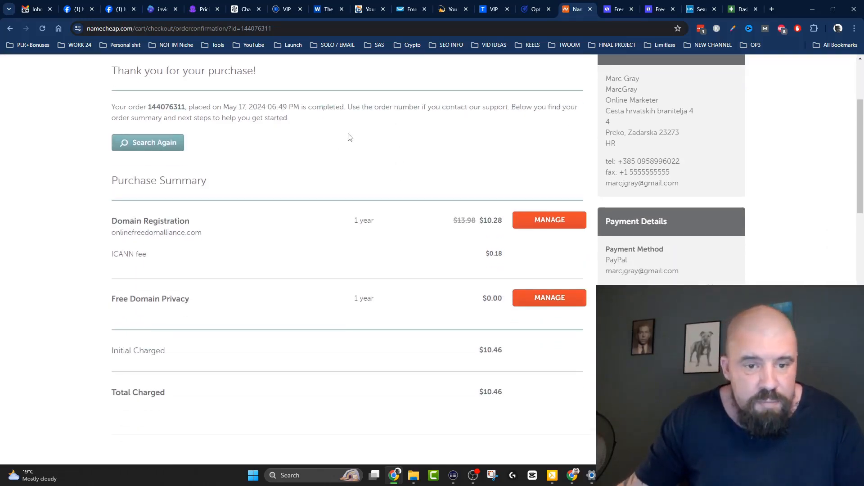
{"action": "scroll", "coordinate": [347, 137], "scroll_direction": "down", "scroll_amount": 2}
{"action": "scroll", "coordinate": [322, 138], "scroll_direction": "down", "scroll_amount": 1}
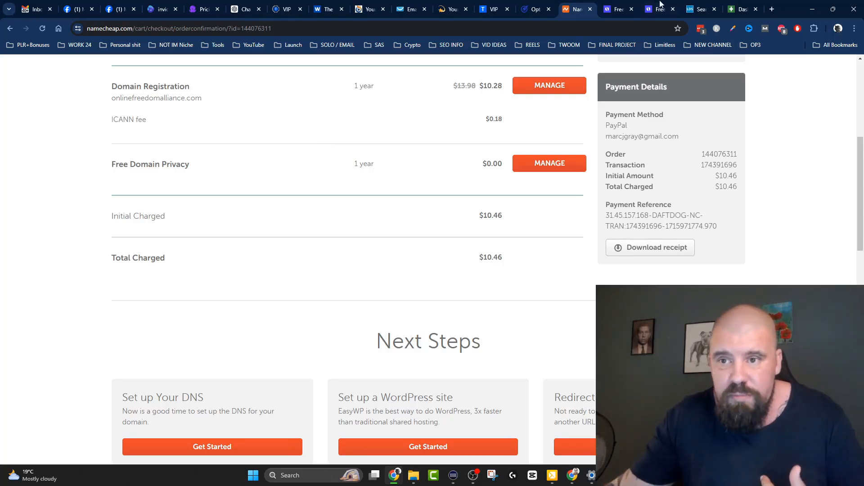
Switch to the GreenGeeks hosting dashboard, open cPanel for the zadarguidedtours.com account and look through its tools
{"action": "left_click", "coordinate": [740, 9]}
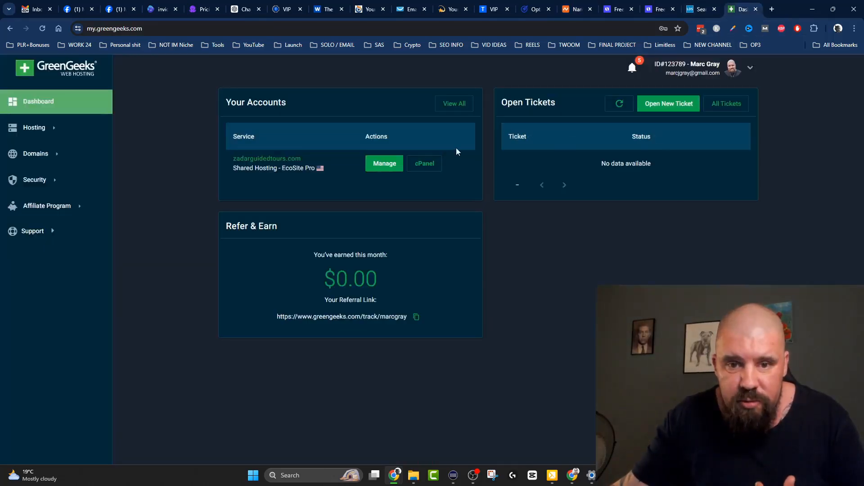
{"action": "left_click", "coordinate": [425, 164]}
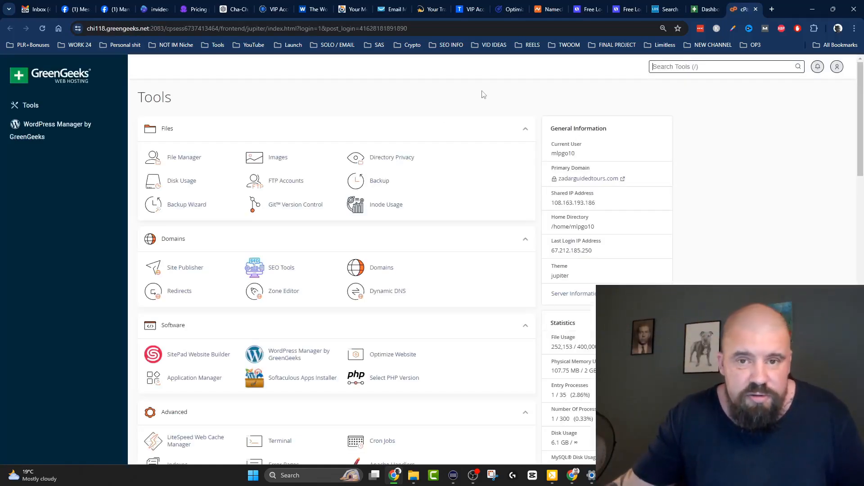
{"action": "scroll", "coordinate": [477, 108], "scroll_direction": "down", "scroll_amount": 6}
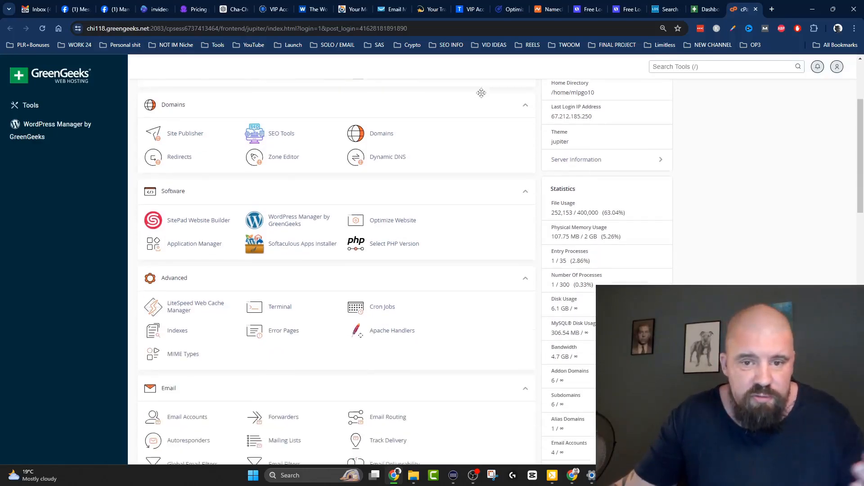
{"action": "scroll", "coordinate": [475, 117], "scroll_direction": "down", "scroll_amount": 15}
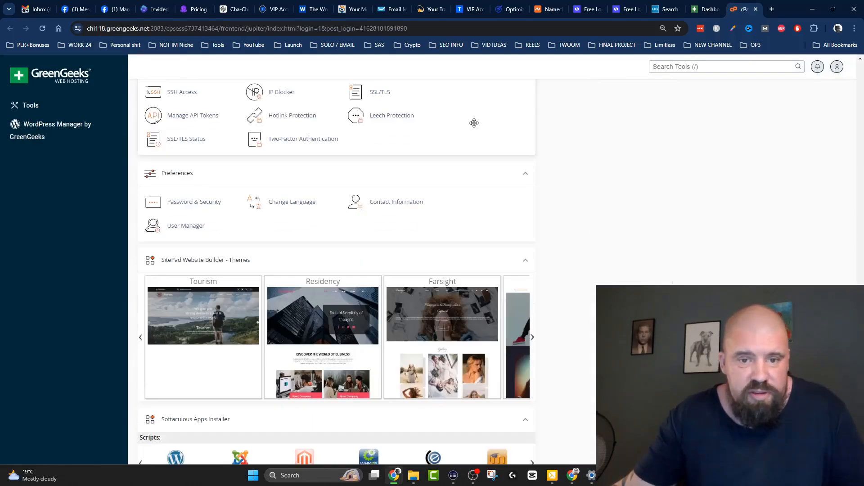
{"action": "scroll", "coordinate": [462, 121], "scroll_direction": "up", "scroll_amount": 20}
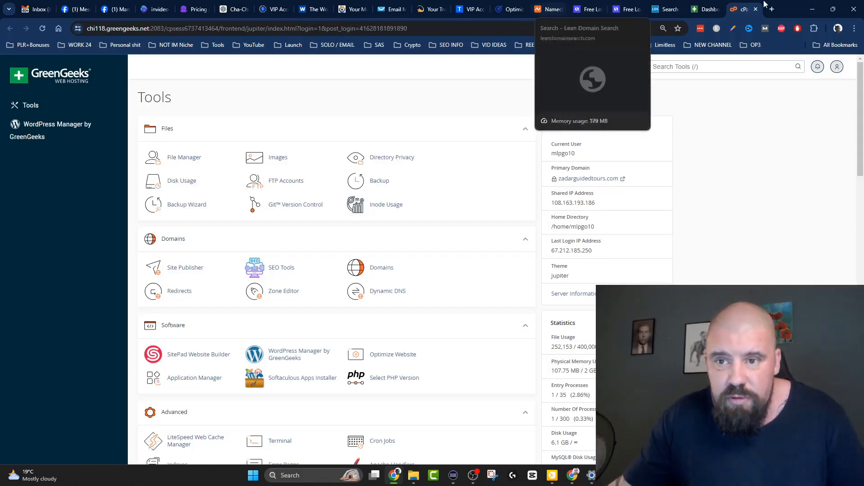
Revisit the GreenGeeks dashboard, return to cPanel and examine the Current User entry under General Information
{"action": "left_click", "coordinate": [704, 8]}
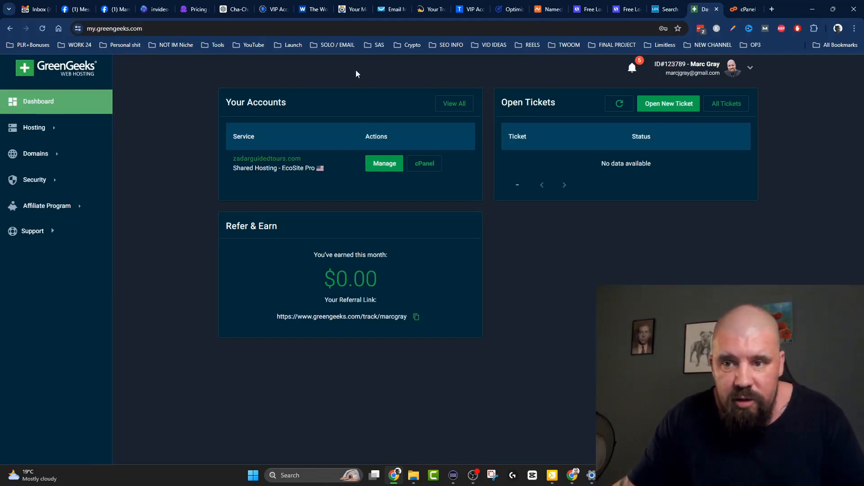
{"action": "left_click", "coordinate": [729, 6]}
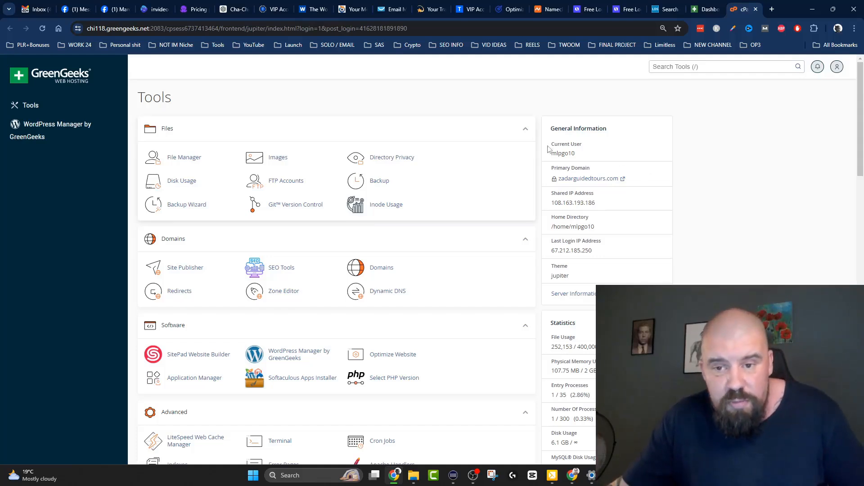
{"action": "left_click_drag", "start_coordinate": [551, 144], "coordinate": [616, 152]}
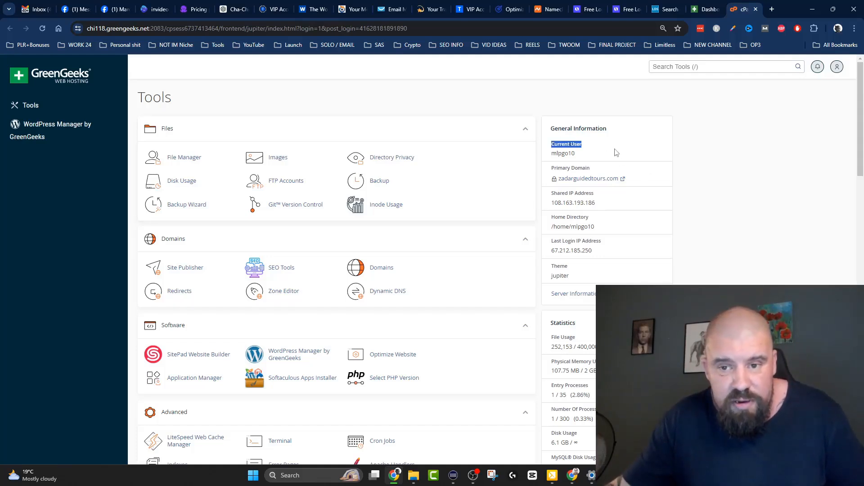
{"action": "left_click", "coordinate": [554, 101]}
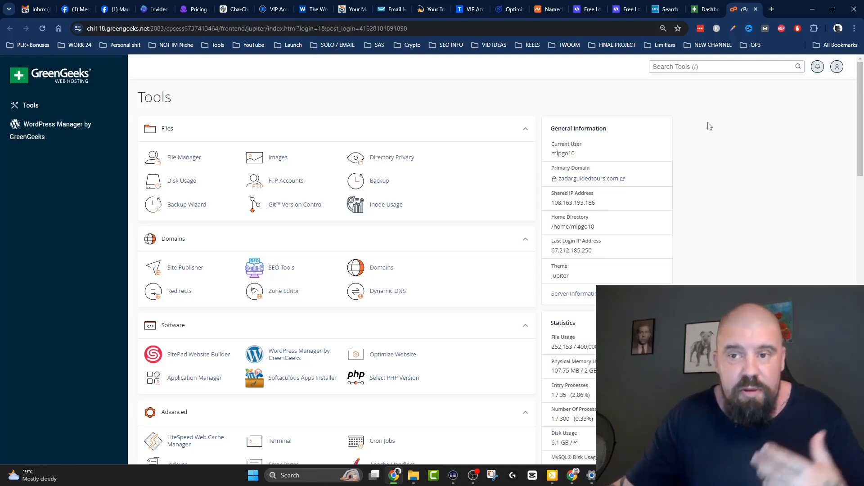
Switch to the GreenGeeks dashboard, open the management page for zadarguidedtours.com and examine its Domain Nameservers
{"action": "left_click", "coordinate": [707, 9]}
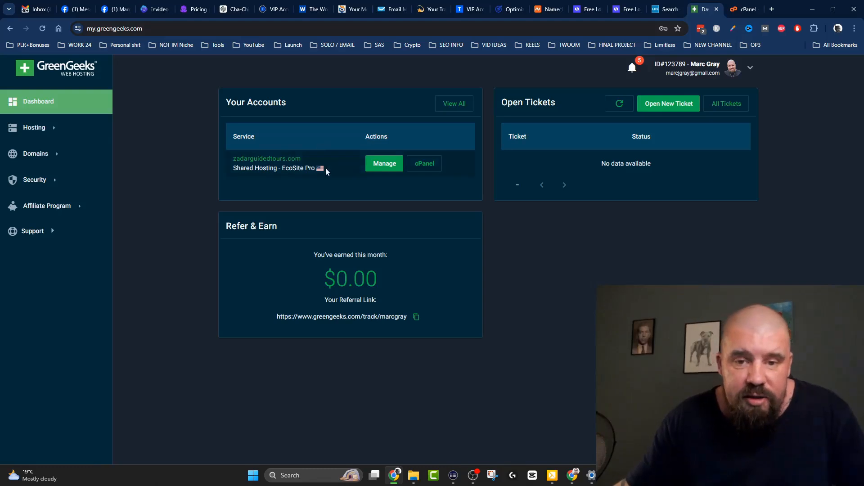
{"action": "left_click", "coordinate": [384, 169]}
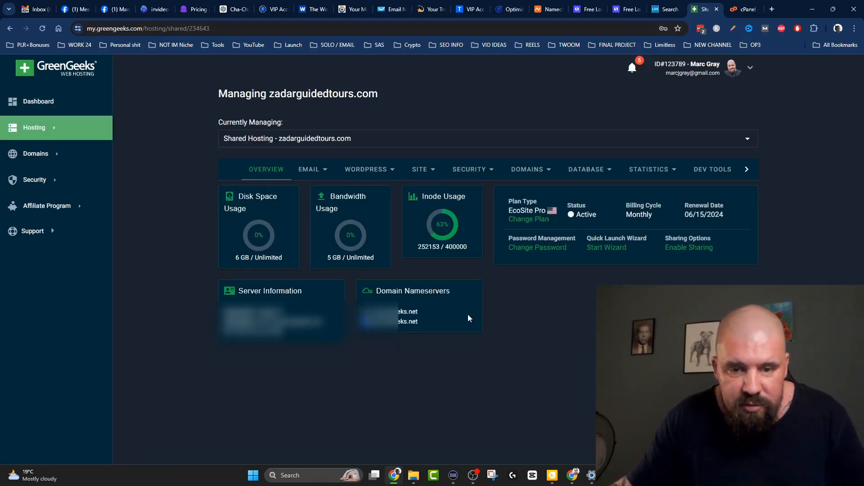
{"action": "left_click_drag", "start_coordinate": [383, 321], "coordinate": [479, 331]}
{"action": "left_click", "coordinate": [498, 307]}
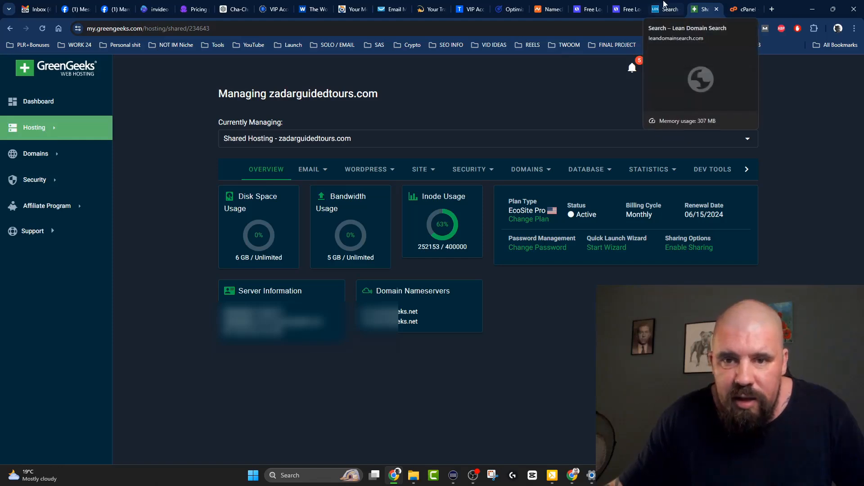
Switch to the Namecheap order confirmation and open the management page for the onlinefreedomalliance.com domain registration
{"action": "left_click", "coordinate": [545, 4]}
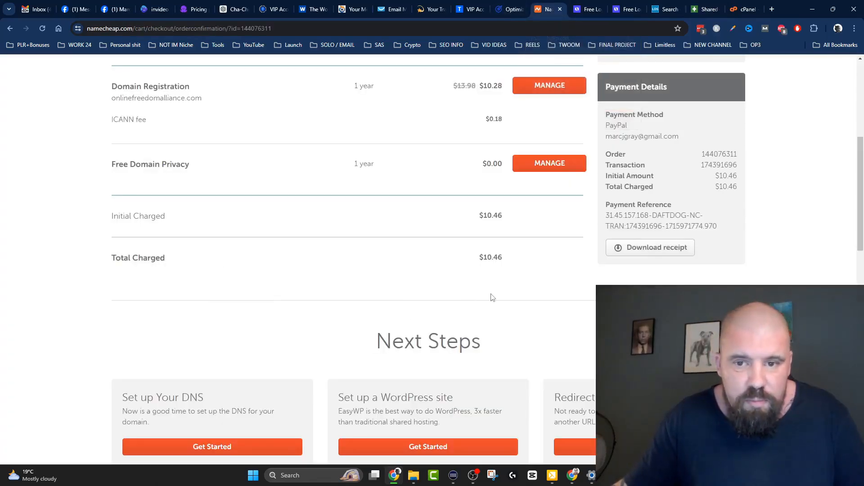
{"action": "scroll", "coordinate": [489, 295], "scroll_direction": "up", "scroll_amount": 5}
{"action": "scroll", "coordinate": [349, 160], "scroll_direction": "down", "scroll_amount": 3}
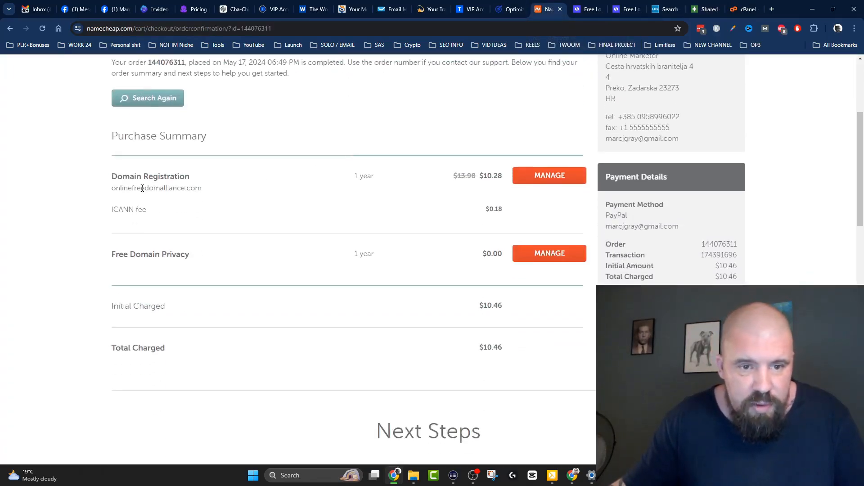
{"action": "left_click_drag", "start_coordinate": [115, 188], "coordinate": [245, 187]}
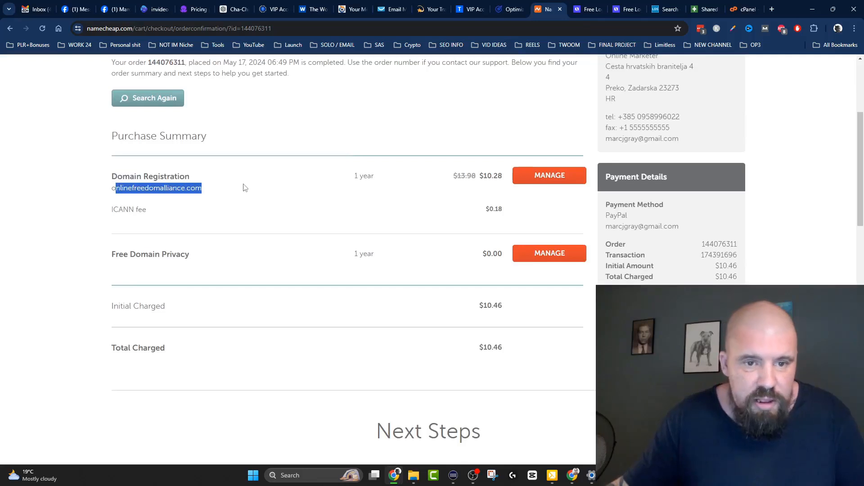
{"action": "left_click", "coordinate": [195, 191]}
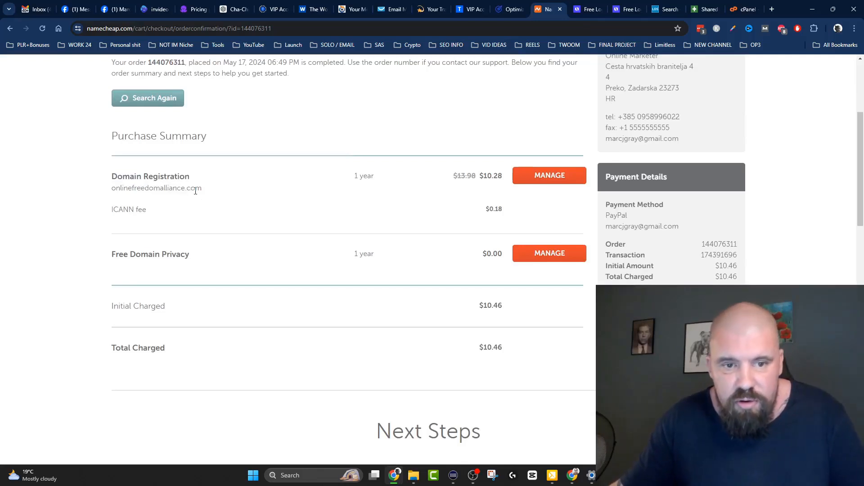
{"action": "left_click", "coordinate": [552, 177]}
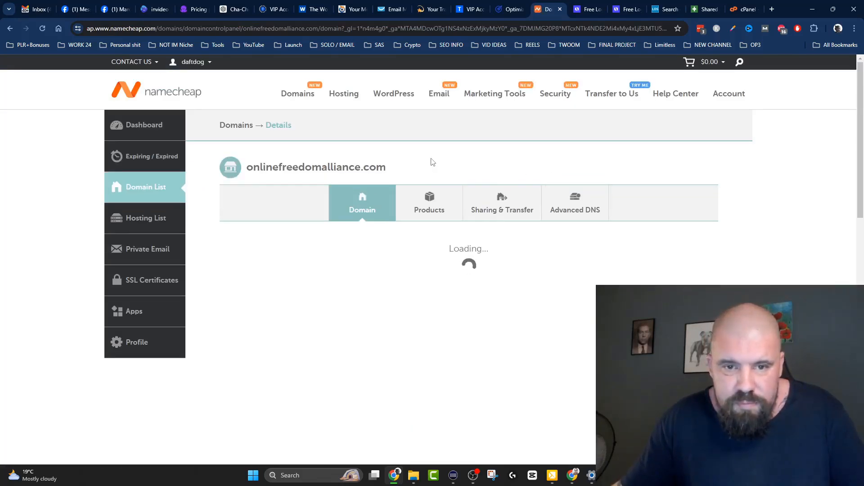
Review the domain details of onlinefreedomalliance.com and set its nameservers option to Custom DNS
{"action": "scroll", "coordinate": [418, 152], "scroll_direction": "down", "scroll_amount": 3}
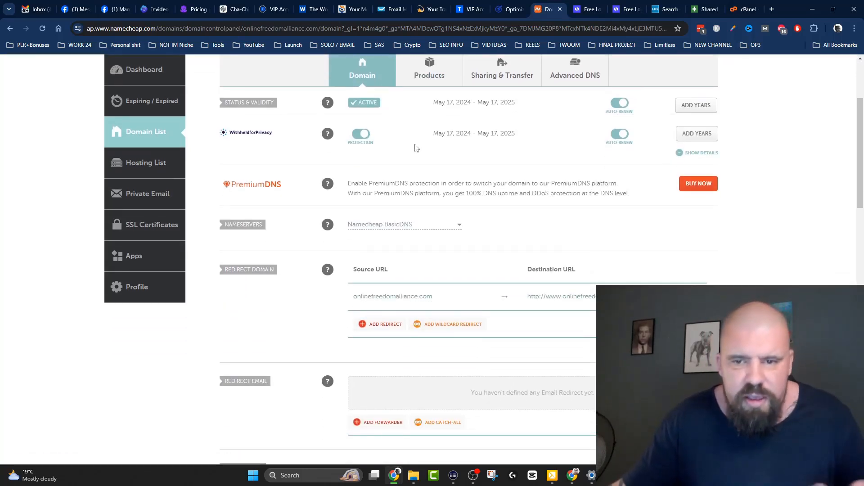
{"action": "scroll", "coordinate": [490, 127], "scroll_direction": "down", "scroll_amount": 3}
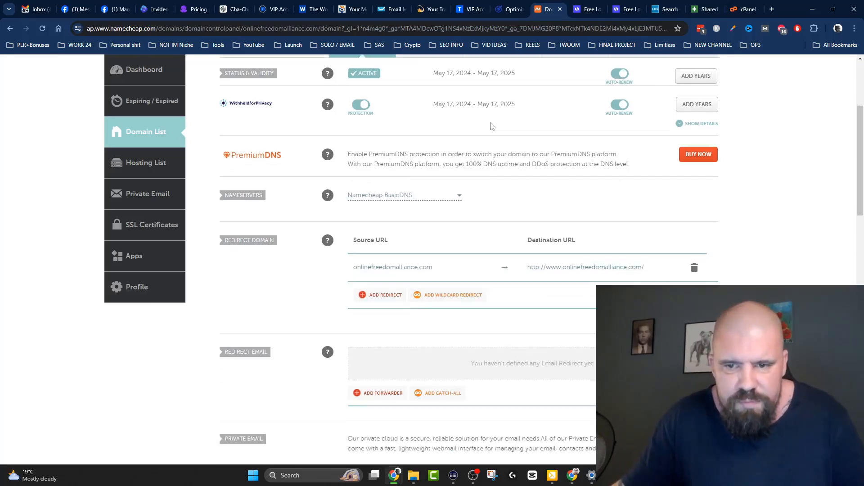
{"action": "scroll", "coordinate": [495, 130], "scroll_direction": "up", "scroll_amount": 2}
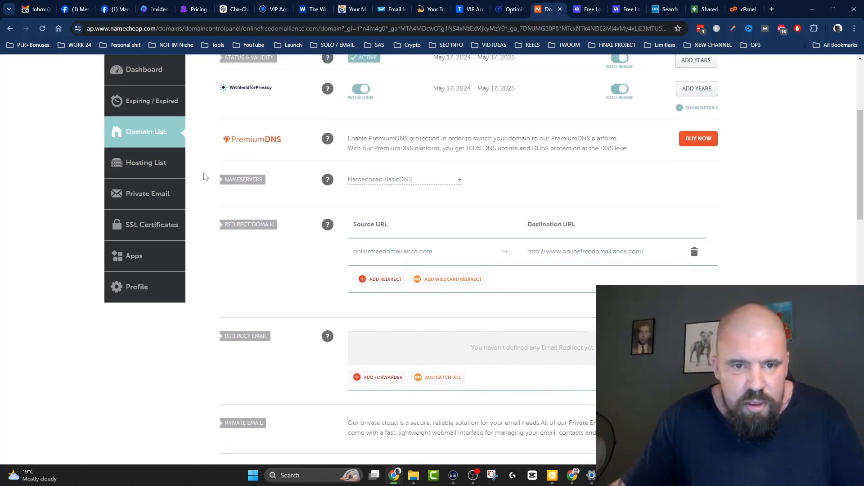
{"action": "scroll", "coordinate": [252, 180], "scroll_direction": "up", "scroll_amount": 3}
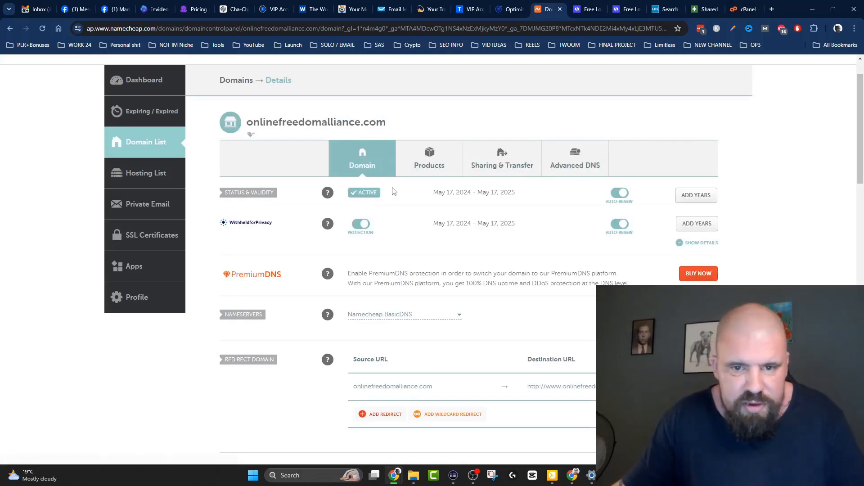
{"action": "scroll", "coordinate": [410, 184], "scroll_direction": "down", "scroll_amount": 2}
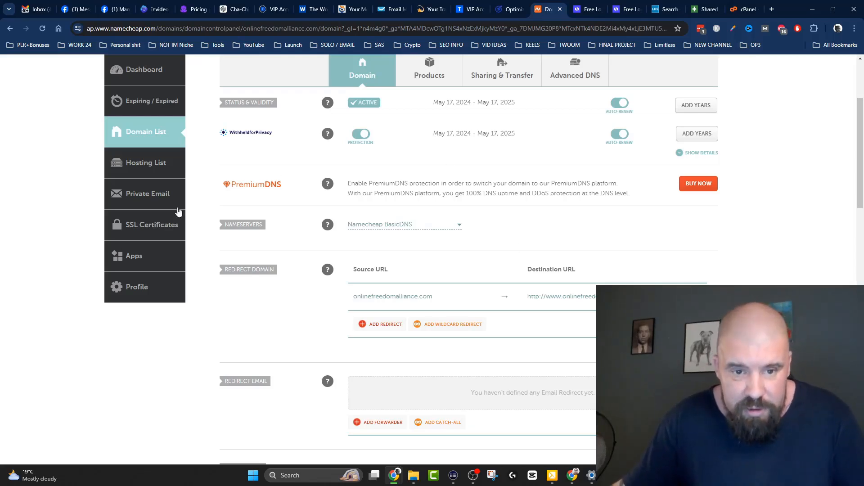
{"action": "scroll", "coordinate": [256, 128], "scroll_direction": "up", "scroll_amount": 3}
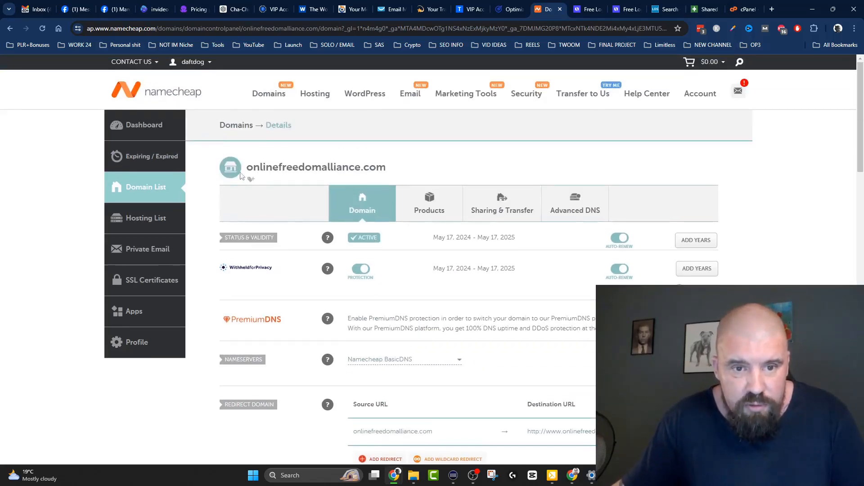
{"action": "scroll", "coordinate": [252, 135], "scroll_direction": "down", "scroll_amount": 5}
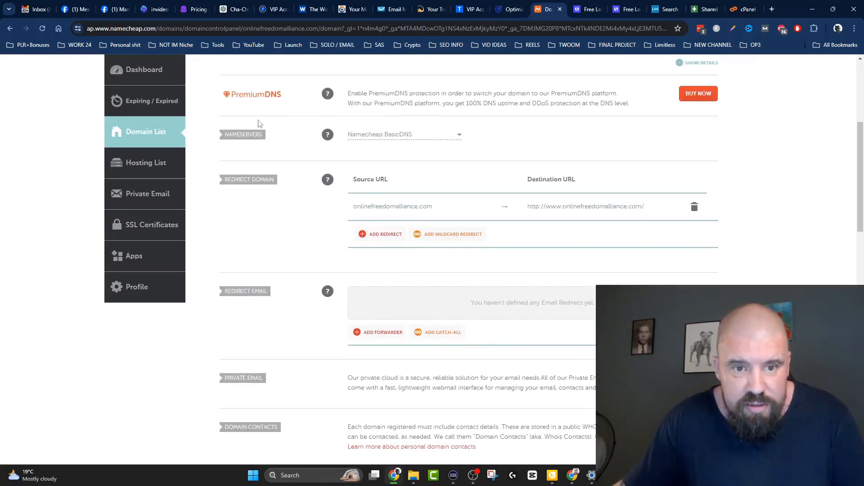
{"action": "left_click_drag", "start_coordinate": [240, 134], "coordinate": [413, 141]}
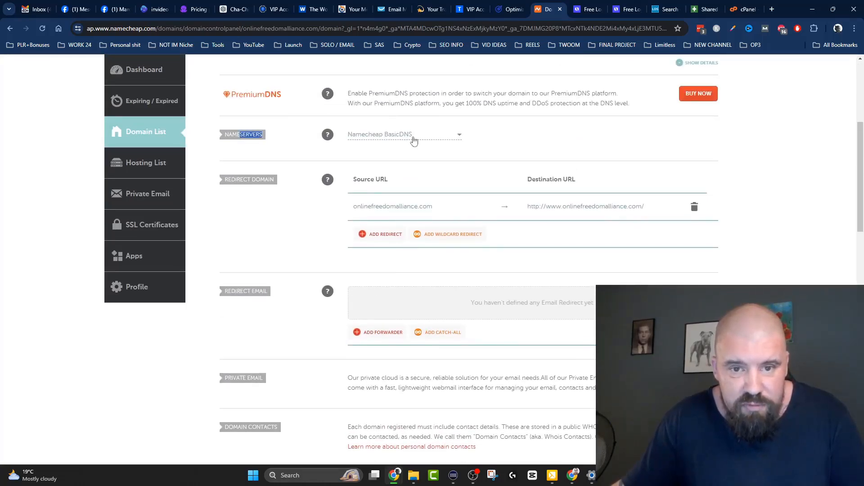
{"action": "left_click", "coordinate": [461, 136]}
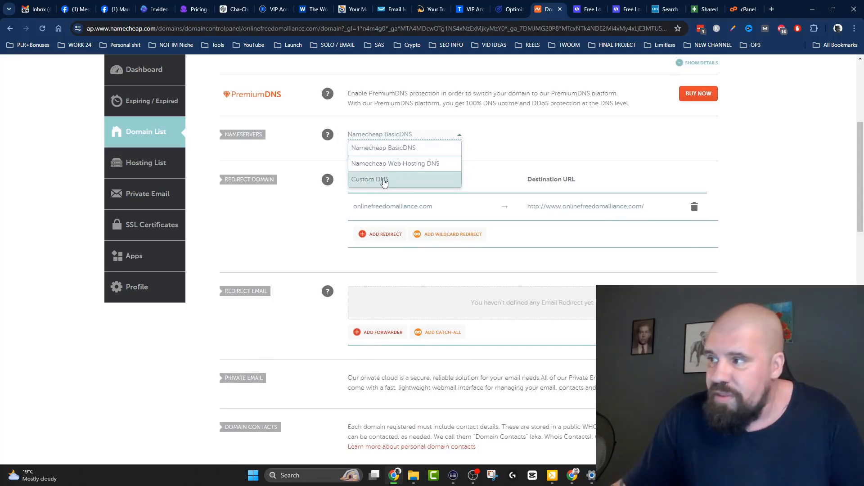
{"action": "left_click", "coordinate": [412, 181]}
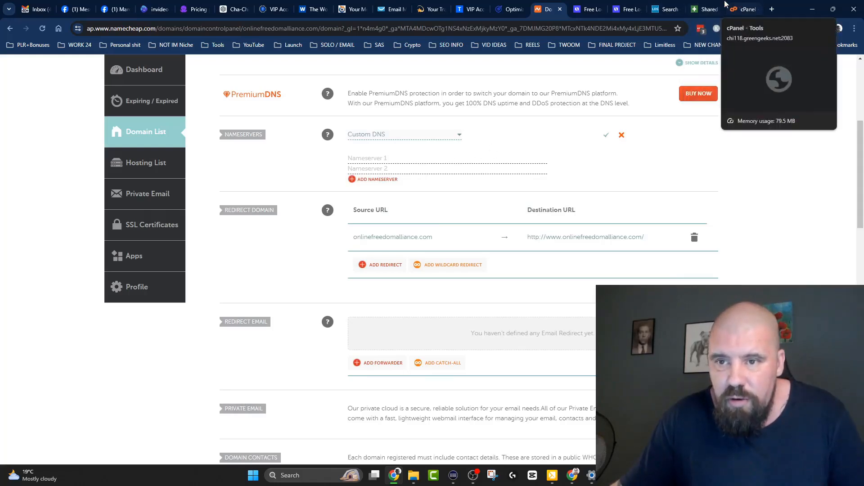
Copy the first domain nameserver from the GreenGeeks hosting overview into the Nameserver 1 field on Namecheap
{"action": "left_click", "coordinate": [705, 8]}
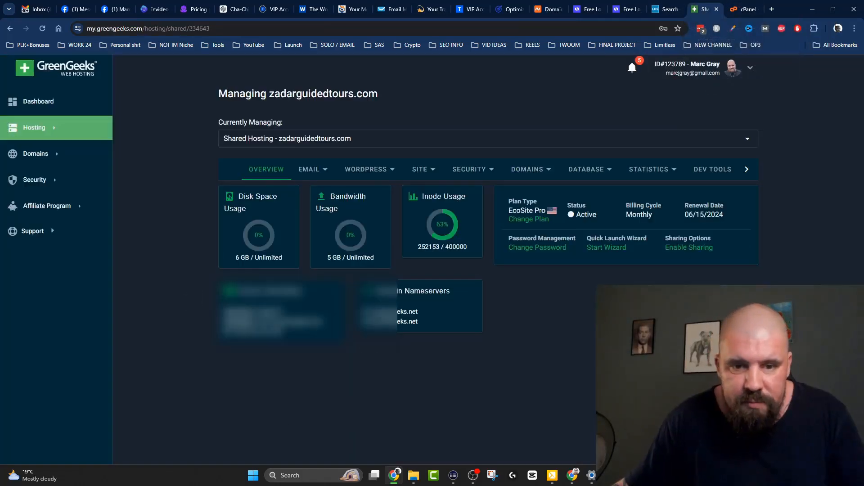
{"action": "left_click_drag", "start_coordinate": [364, 311], "coordinate": [422, 309]}
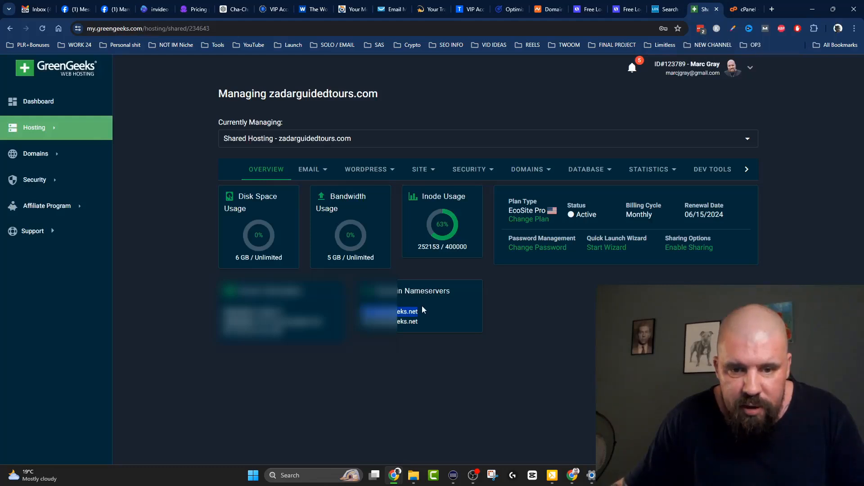
{"action": "right_click", "coordinate": [399, 313]}
{"action": "left_click", "coordinate": [428, 324]}
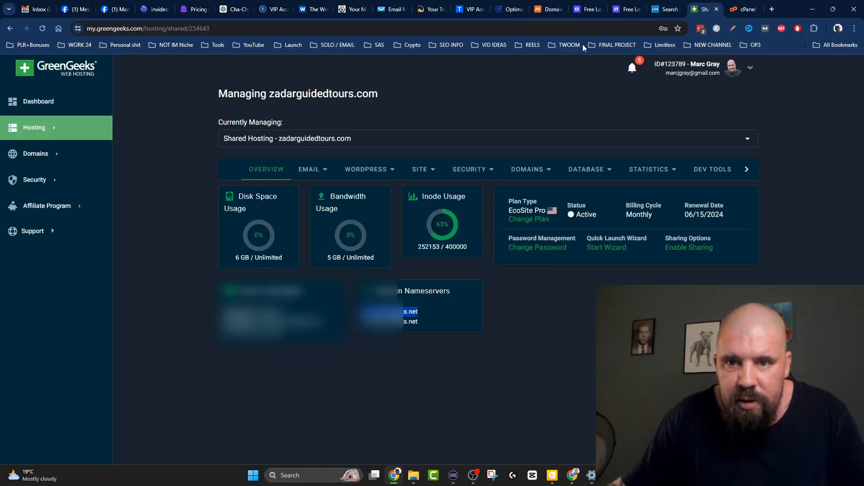
{"action": "left_click", "coordinate": [547, 9]}
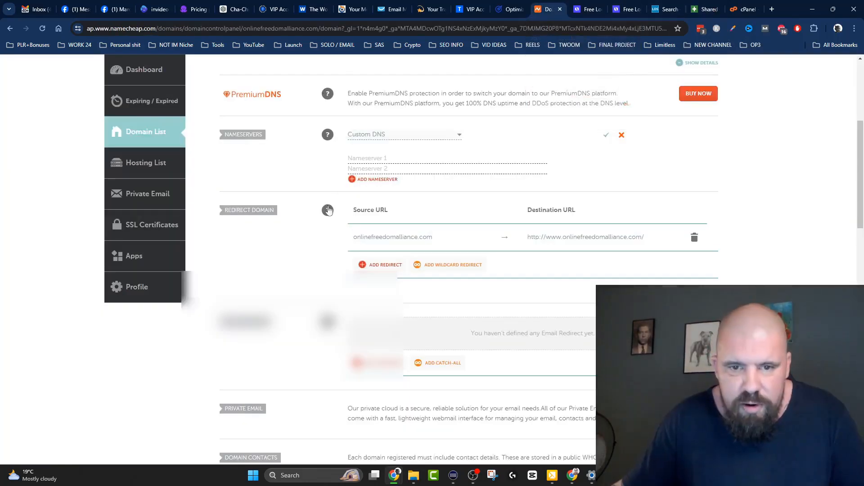
{"action": "right_click", "coordinate": [364, 153]}
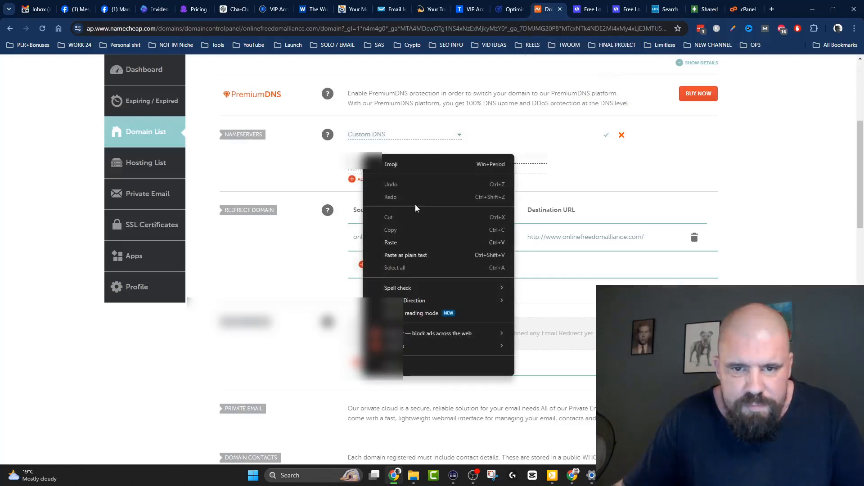
{"action": "left_click", "coordinate": [400, 237]}
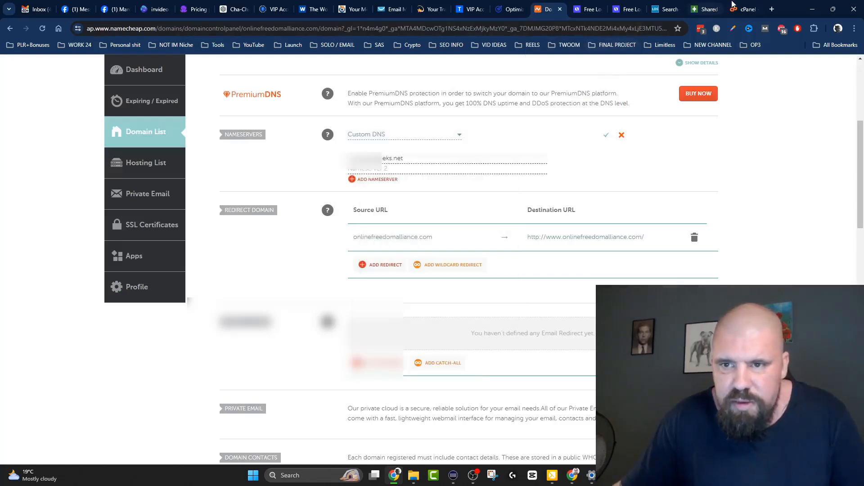
Copy the second nameserver, ns2.greengeeks.net, from the GreenGeeks hosting overview into the Nameserver 2 field on Namecheap
{"action": "left_click", "coordinate": [706, 7]}
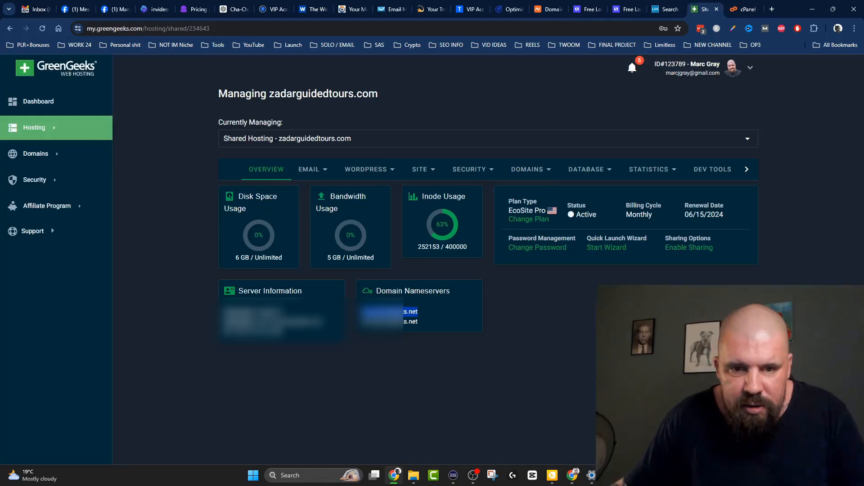
{"action": "left_click_drag", "start_coordinate": [362, 321], "coordinate": [440, 323]}
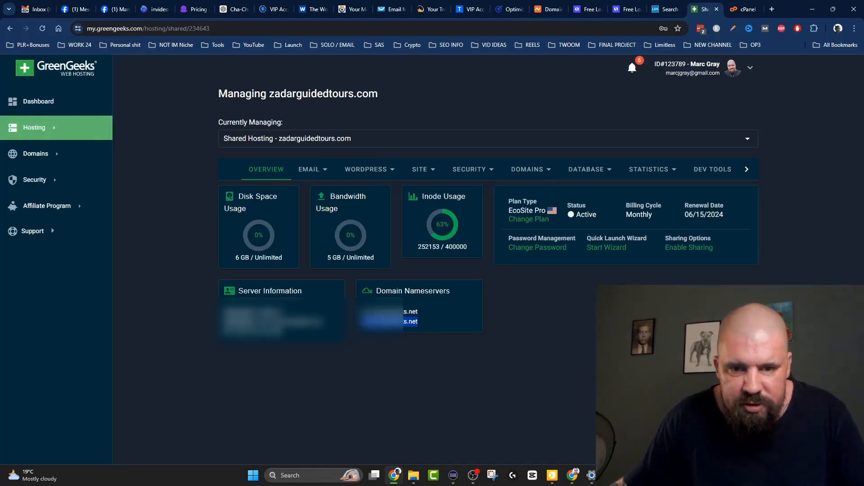
{"action": "right_click", "coordinate": [396, 321]}
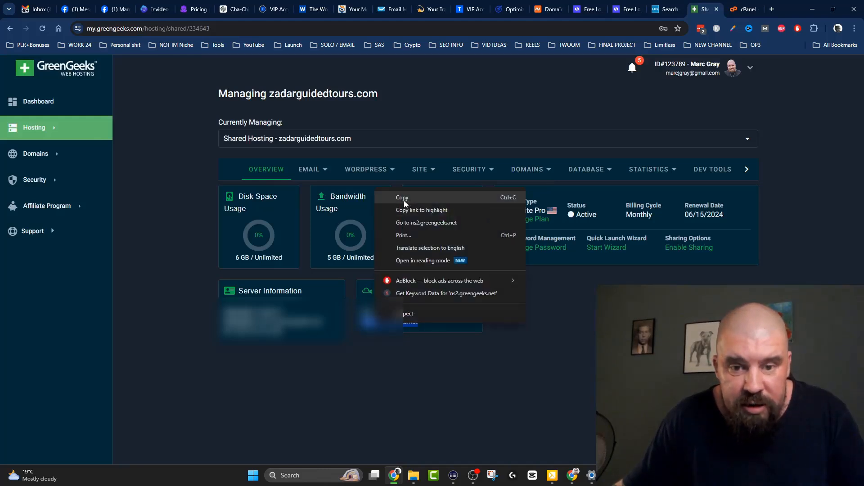
{"action": "left_click", "coordinate": [403, 200]}
{"action": "left_click", "coordinate": [550, 97]}
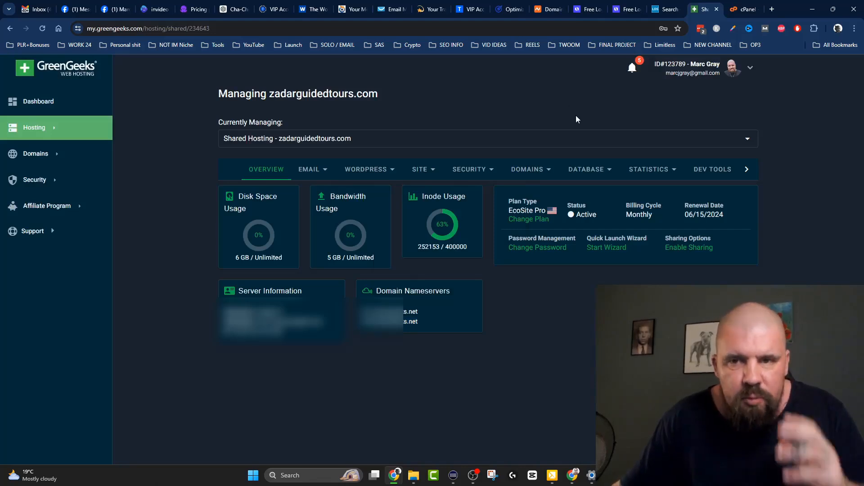
{"action": "mouse_move", "coordinate": [545, 4]}
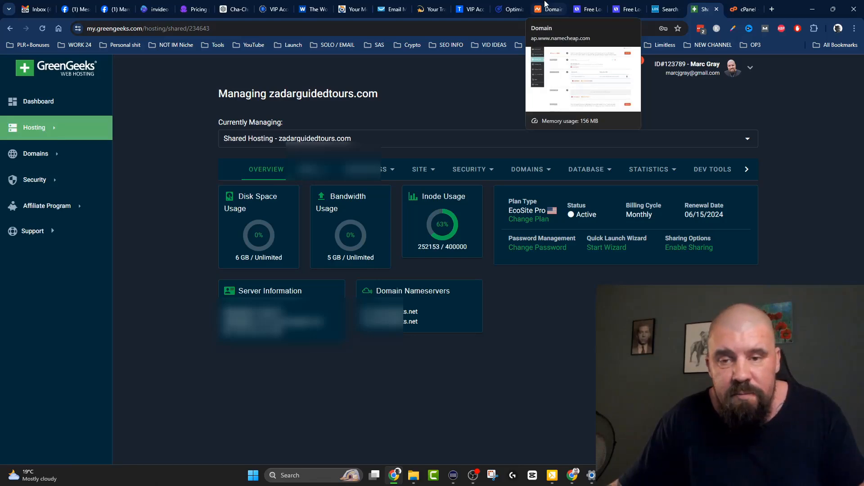
{"action": "left_click", "coordinate": [545, 4]}
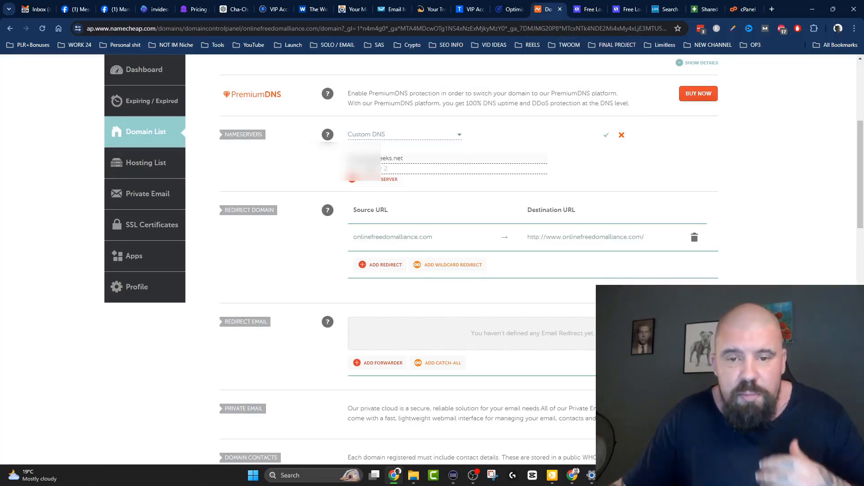
{"action": "right_click", "coordinate": [370, 170]}
{"action": "left_click", "coordinate": [395, 258]}
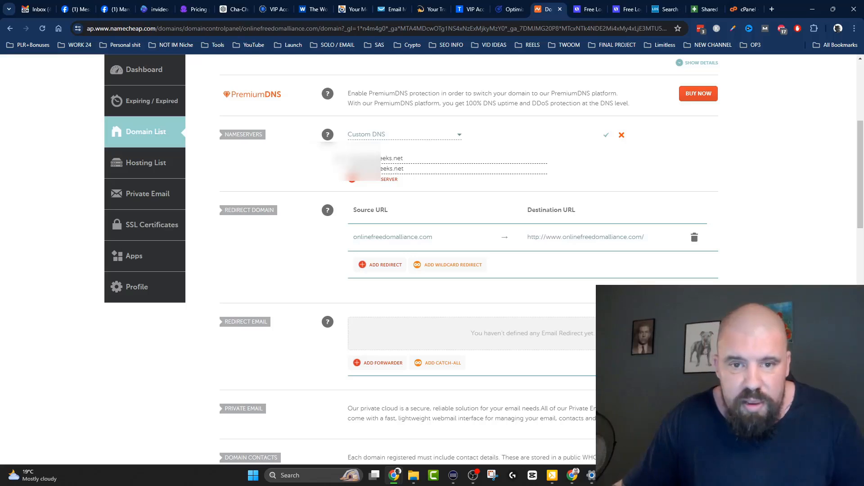
Check both custom nameserver entries and save them for onlinefreedomalliance.com
{"action": "triple_click", "coordinate": [442, 155]}
{"action": "triple_click", "coordinate": [452, 170]}
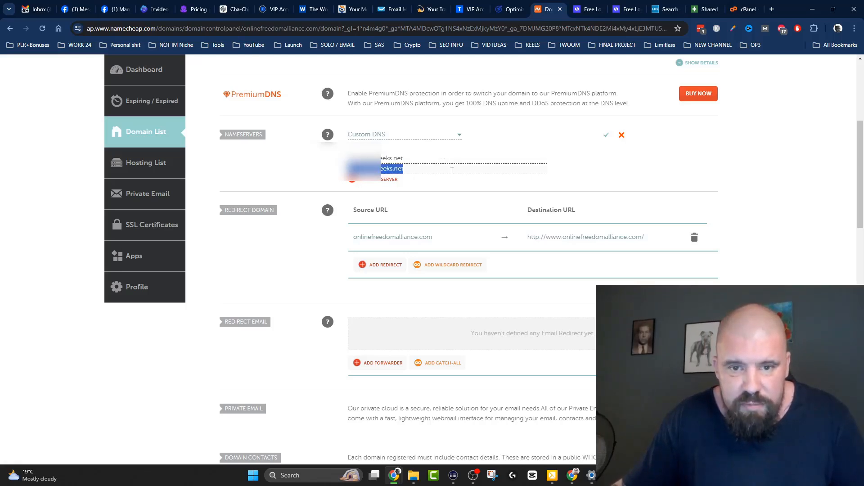
{"action": "left_click", "coordinate": [606, 137]}
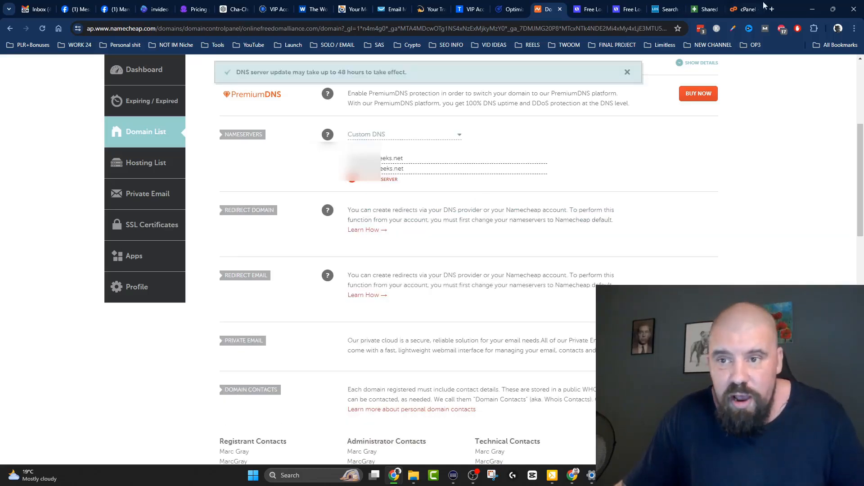
Return to the GreenGeeks dashboard and open cPanel for the zadarguidedtours.com hosting account
{"action": "left_click", "coordinate": [697, 6]}
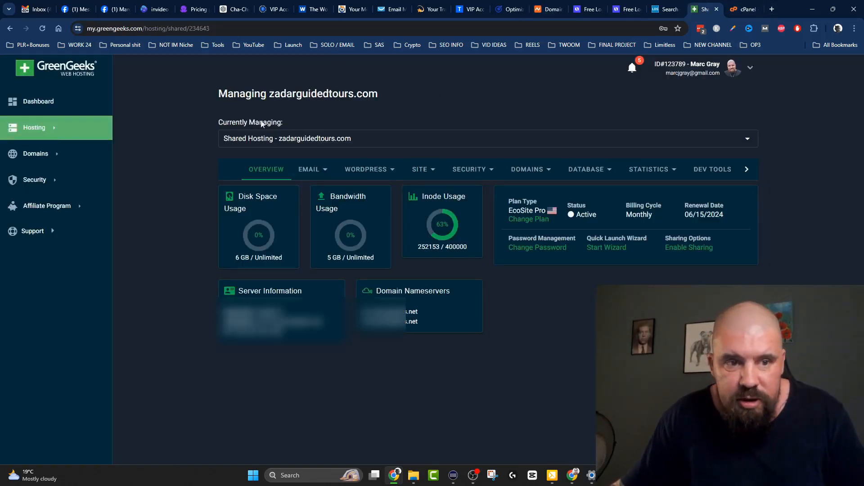
{"action": "left_click", "coordinate": [9, 28]}
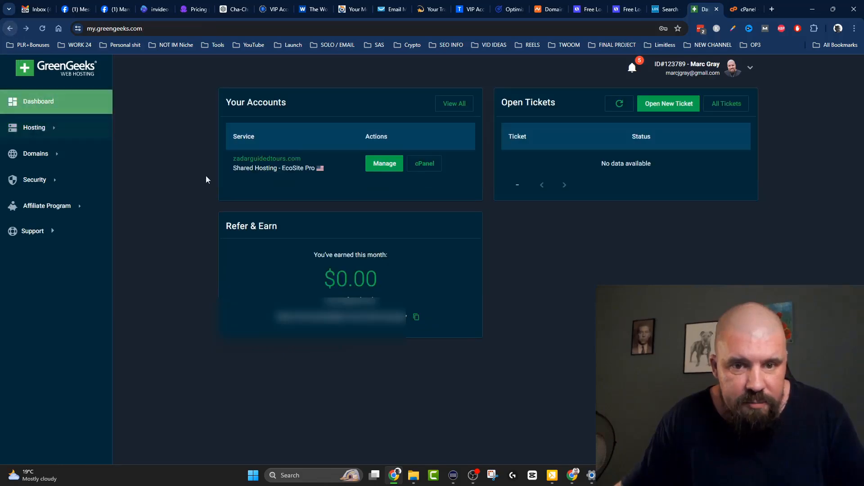
{"action": "left_click", "coordinate": [424, 164]}
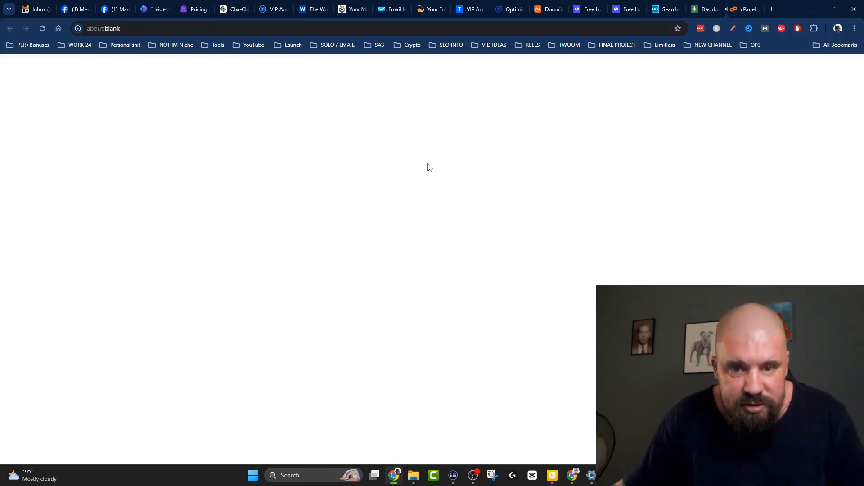
{"action": "left_click", "coordinate": [756, 9]}
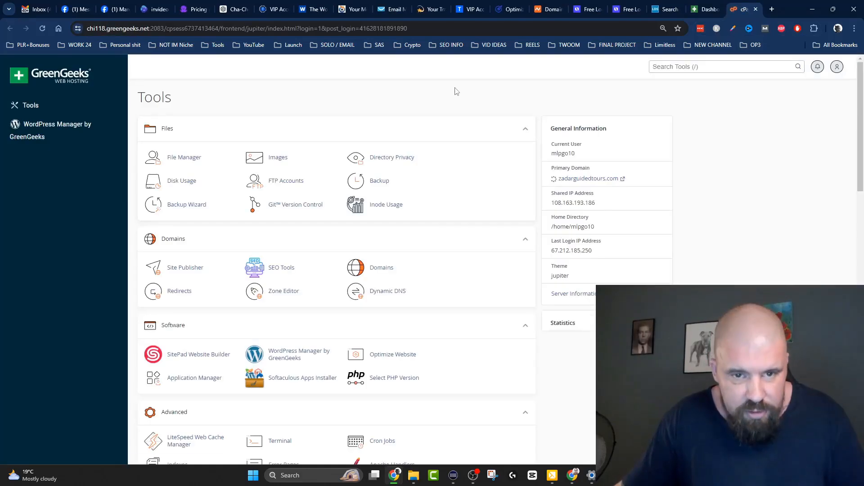
Look over the cPanel tools page, from the Files and Domains sections down to Software, Advanced and Email
{"action": "scroll", "coordinate": [467, 104], "scroll_direction": "down", "scroll_amount": 1}
{"action": "scroll", "coordinate": [467, 104], "scroll_direction": "down", "scroll_amount": 7}
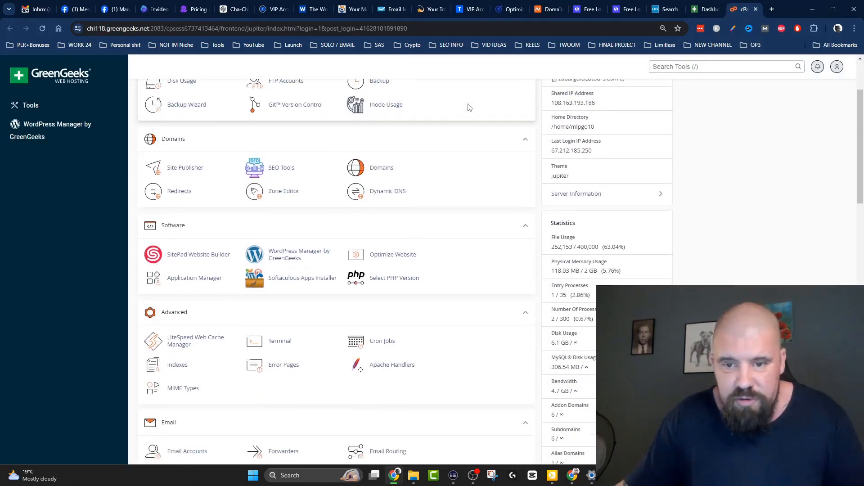
{"action": "scroll", "coordinate": [465, 155], "scroll_direction": "up", "scroll_amount": 7}
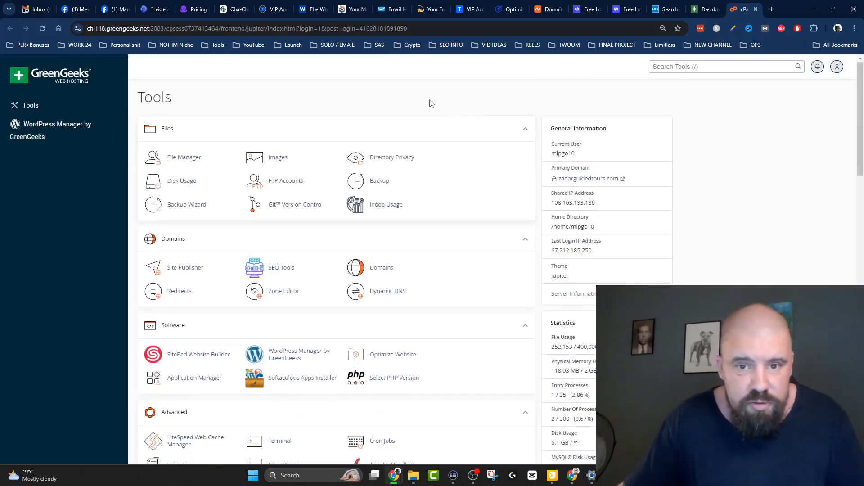
{"action": "scroll", "coordinate": [471, 150], "scroll_direction": "down", "scroll_amount": 2}
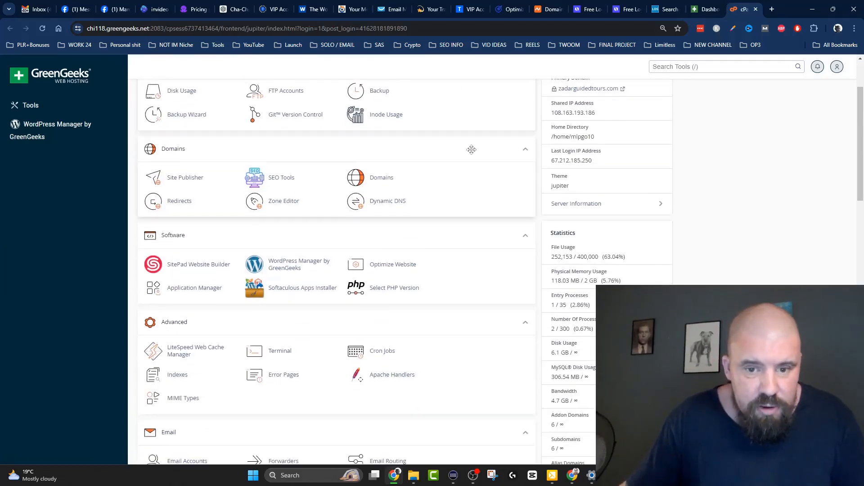
{"action": "scroll", "coordinate": [471, 150], "scroll_direction": "up", "scroll_amount": 2}
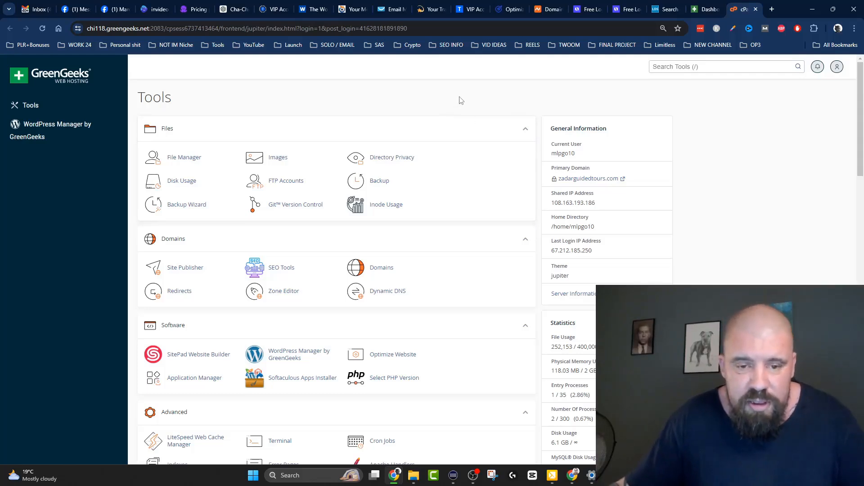
{"action": "scroll", "coordinate": [454, 100], "scroll_direction": "down", "scroll_amount": 1}
{"action": "scroll", "coordinate": [457, 100], "scroll_direction": "up", "scroll_amount": 1}
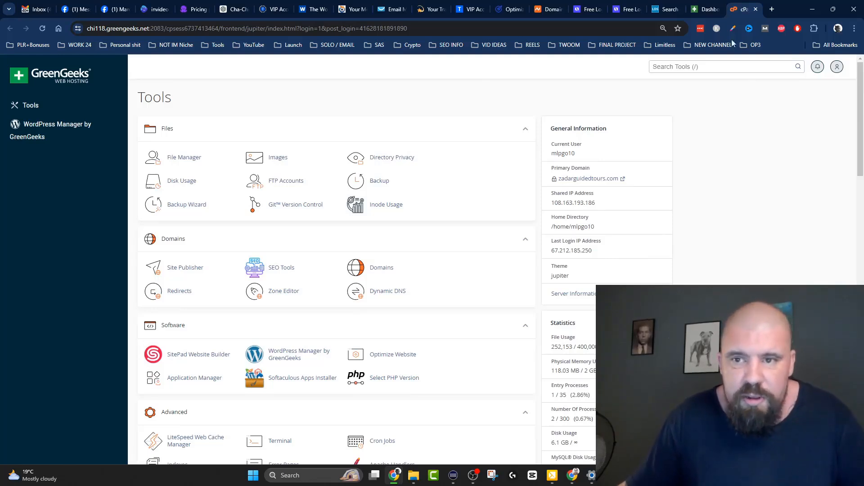
Copy the domain name onlinefreedomalliance.com from its details page on Namecheap
{"action": "left_click", "coordinate": [548, 9]}
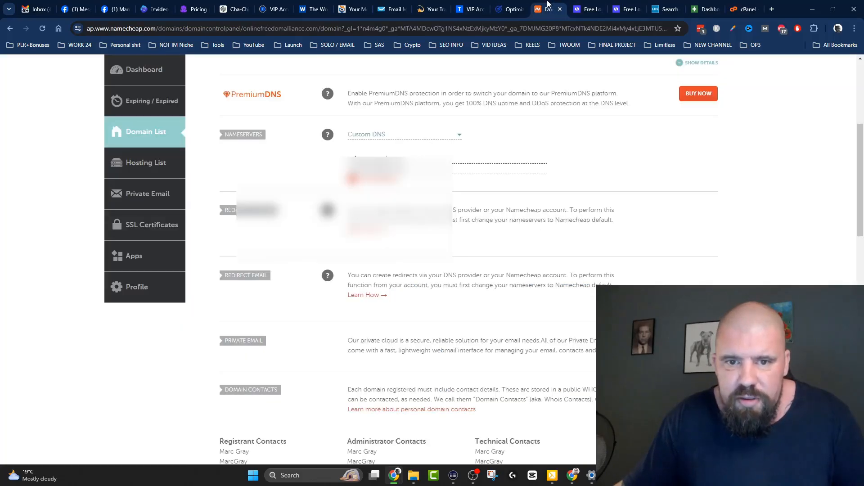
{"action": "scroll", "coordinate": [409, 270], "scroll_direction": "up", "scroll_amount": 5}
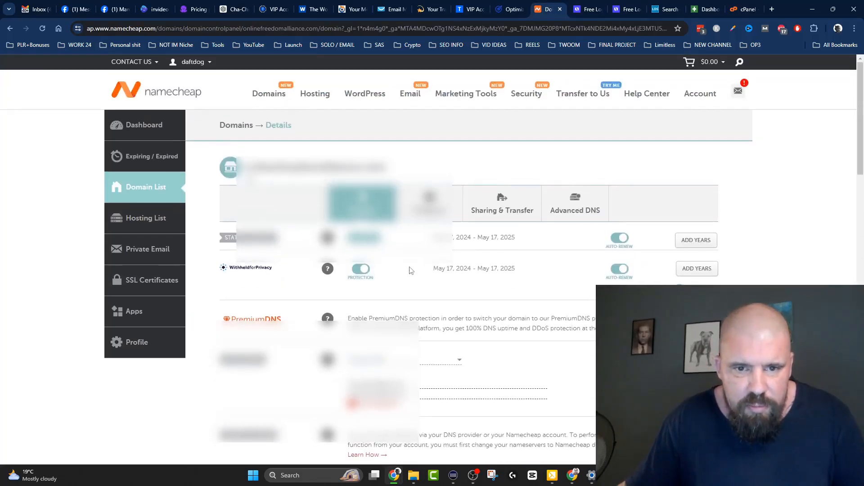
{"action": "left_click_drag", "start_coordinate": [246, 166], "coordinate": [404, 155]}
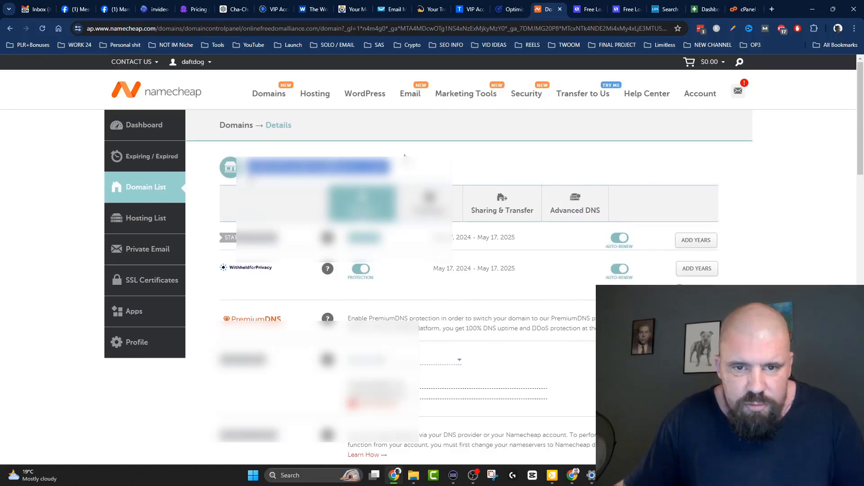
{"action": "right_click", "coordinate": [329, 166]}
{"action": "left_click", "coordinate": [359, 176]}
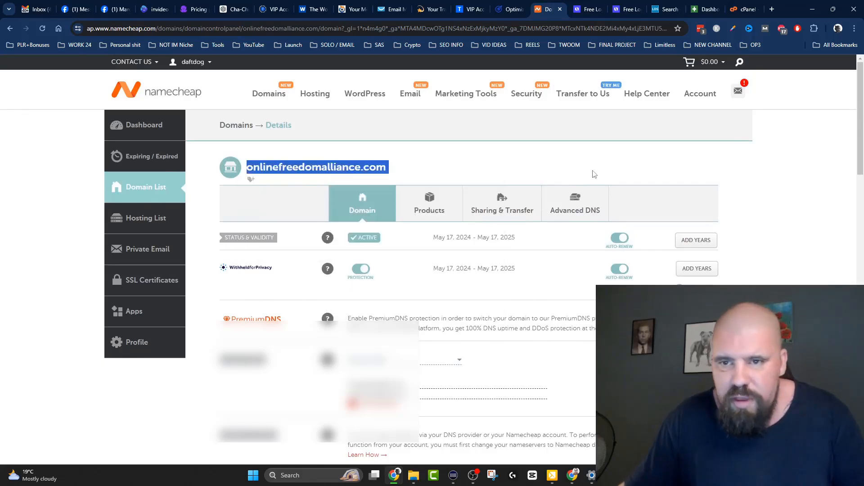
Switch back to cPanel, open the Domains tool and search the domain list for onlinefreedomalliance.com
{"action": "left_click", "coordinate": [704, 9]}
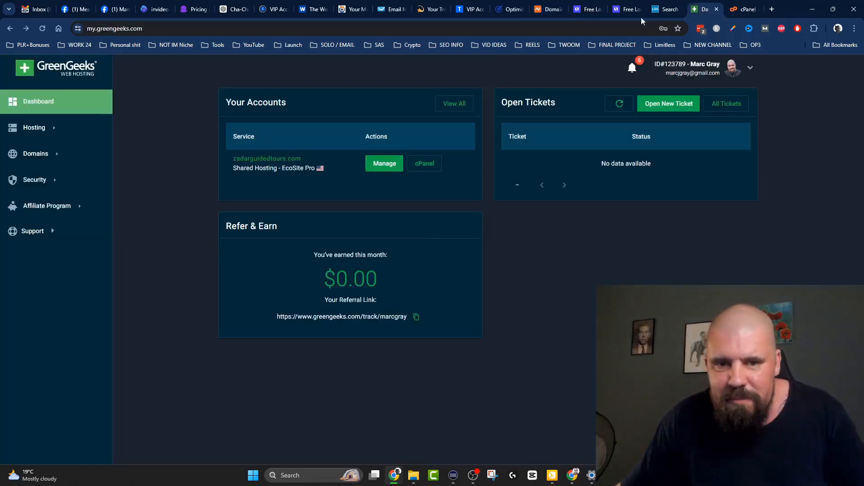
{"action": "left_click", "coordinate": [743, 9]}
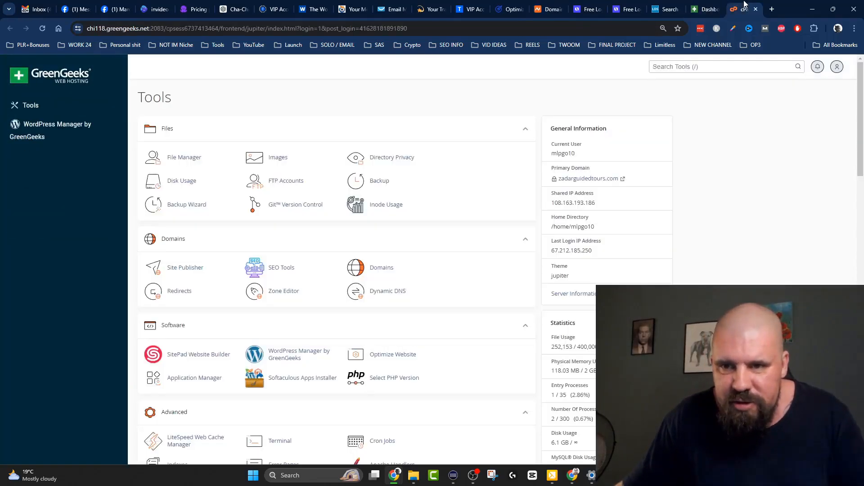
{"action": "scroll", "coordinate": [310, 111], "scroll_direction": "down", "scroll_amount": 6}
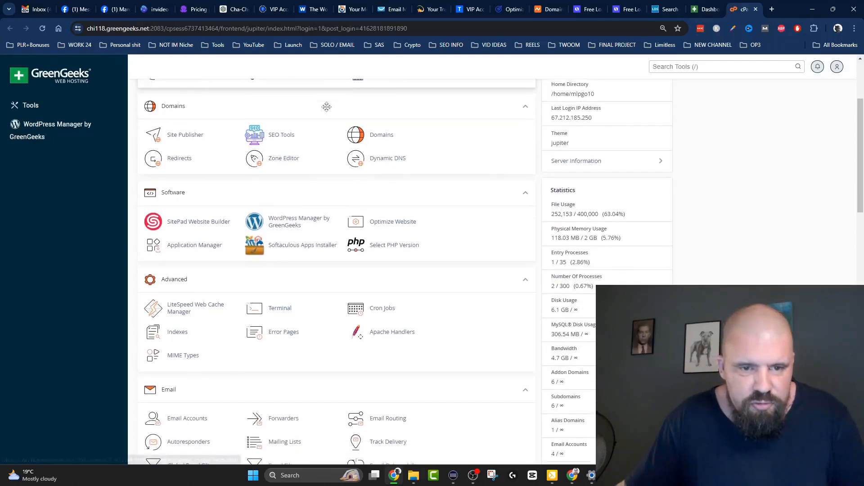
{"action": "scroll", "coordinate": [326, 115], "scroll_direction": "down", "scroll_amount": 6}
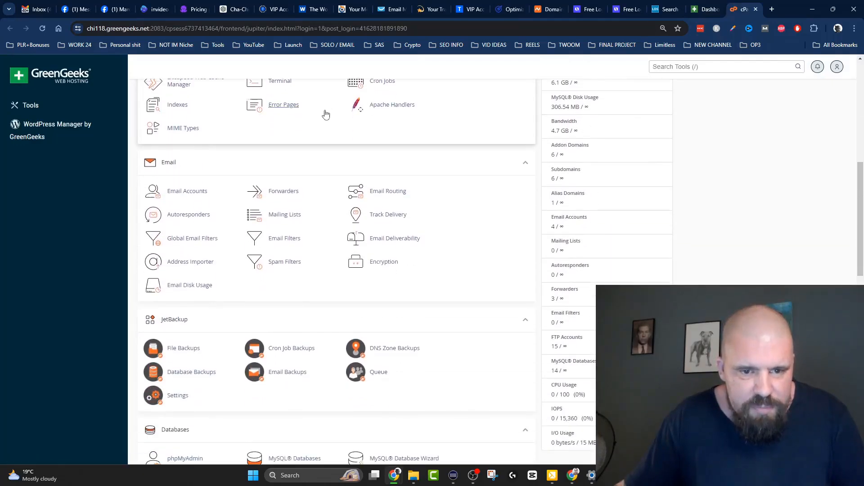
{"action": "scroll", "coordinate": [325, 112], "scroll_direction": "down", "scroll_amount": 3}
{"action": "scroll", "coordinate": [315, 237], "scroll_direction": "up", "scroll_amount": 10}
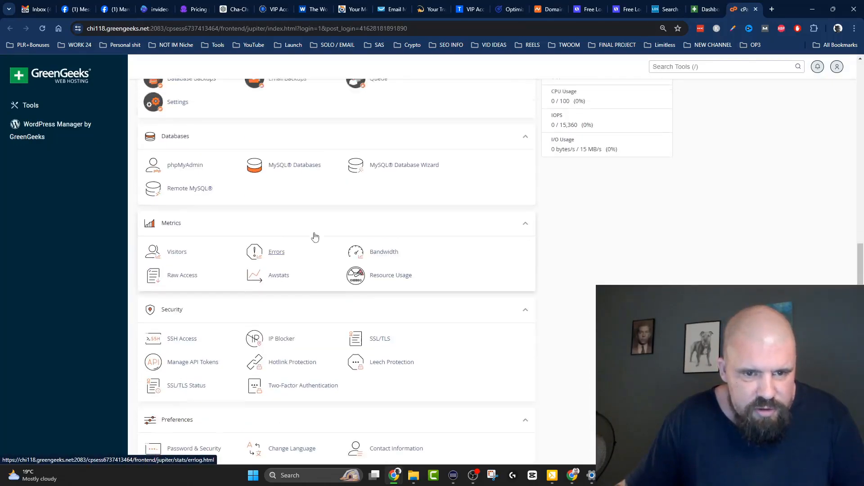
{"action": "scroll", "coordinate": [297, 235], "scroll_direction": "up", "scroll_amount": 3}
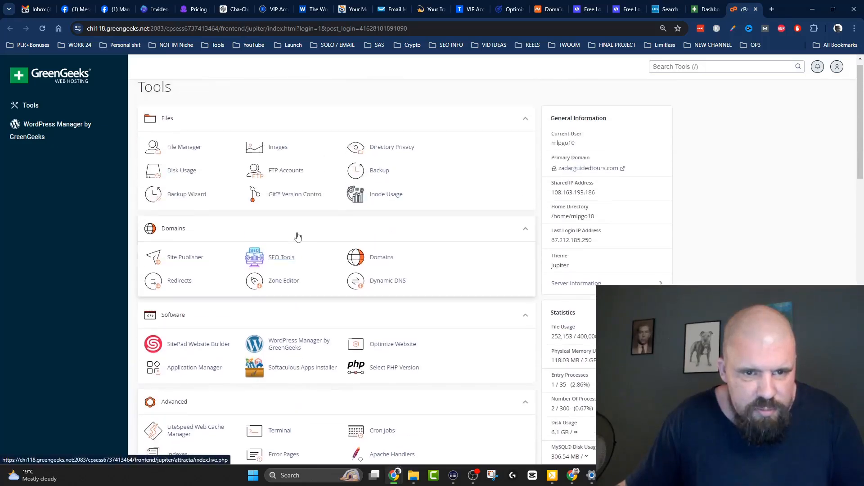
{"action": "scroll", "coordinate": [297, 232], "scroll_direction": "down", "scroll_amount": 1}
{"action": "scroll", "coordinate": [315, 232], "scroll_direction": "up", "scroll_amount": 1}
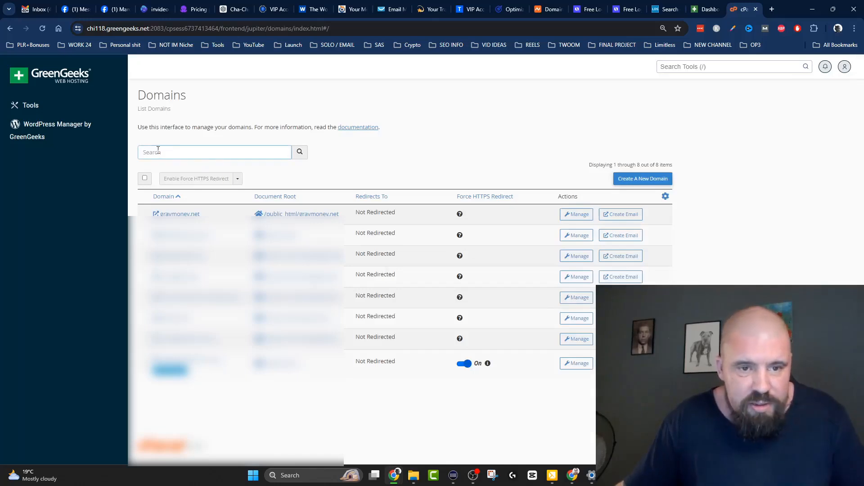
{"action": "right_click", "coordinate": [157, 153]}
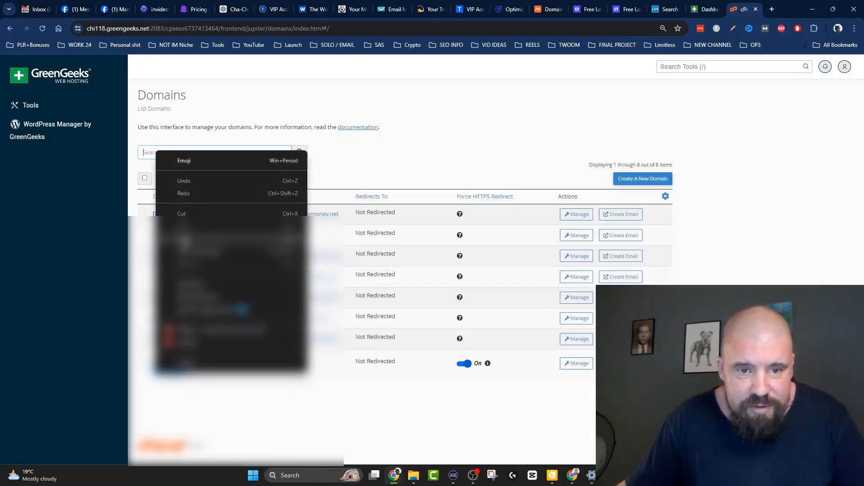
{"action": "left_click", "coordinate": [184, 238]}
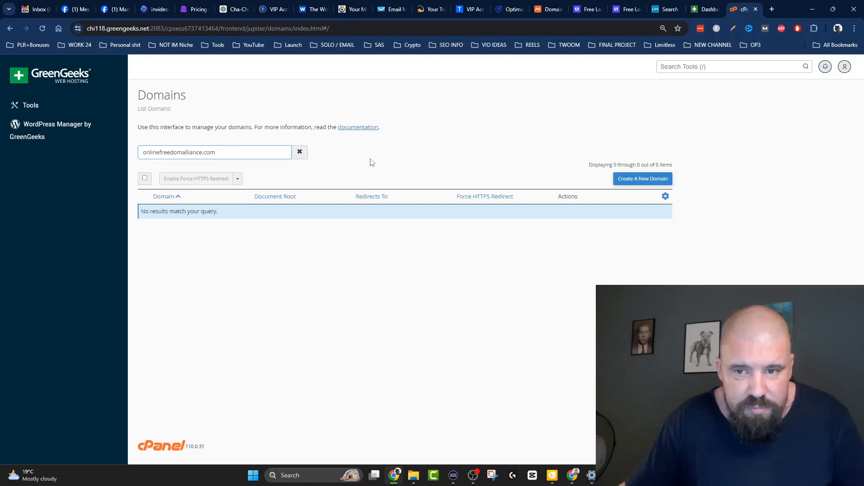
Create a new domain onlinefreedomalliance.com in cPanel, keeping the document root shared with zadarguidedtours.com, and submit it
{"action": "left_click", "coordinate": [639, 180]}
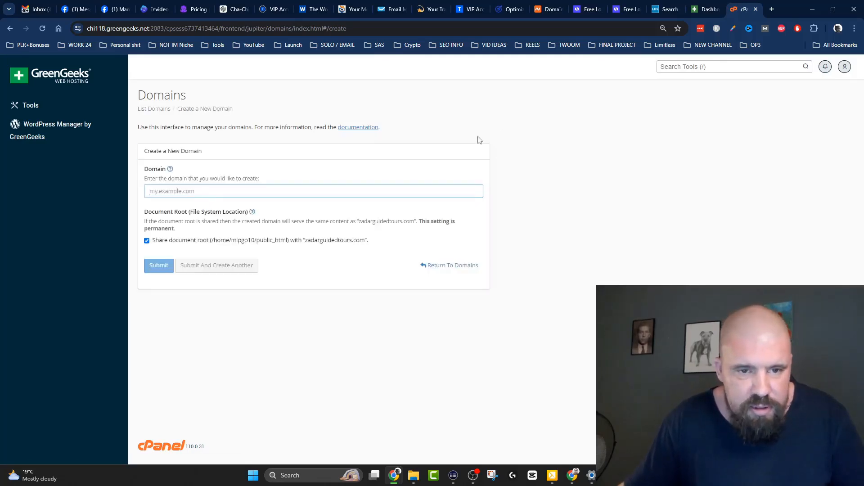
{"action": "right_click", "coordinate": [161, 193]}
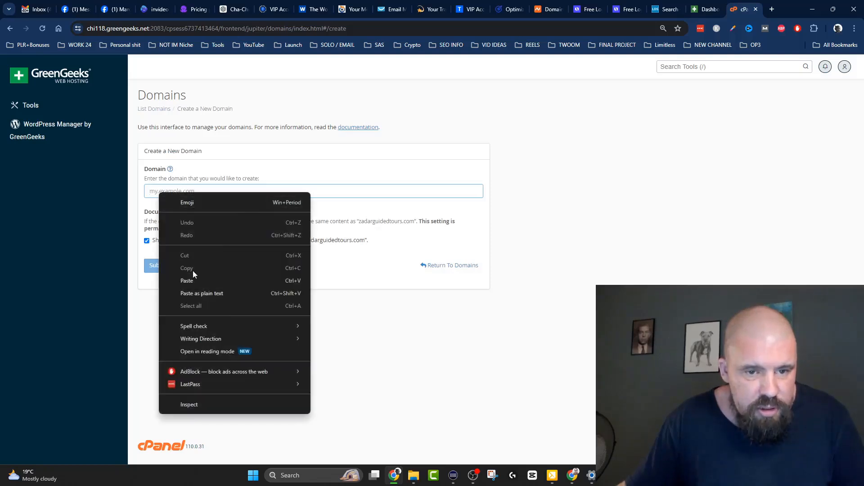
{"action": "left_click", "coordinate": [187, 281]}
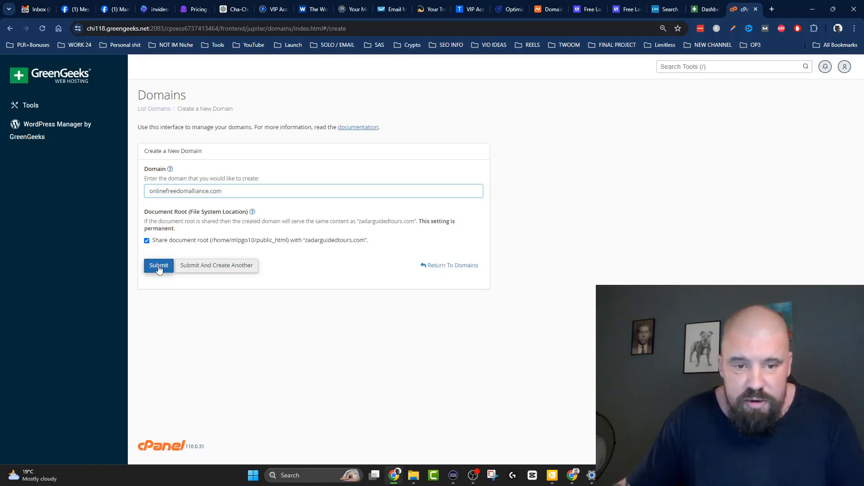
{"action": "left_click", "coordinate": [159, 269]}
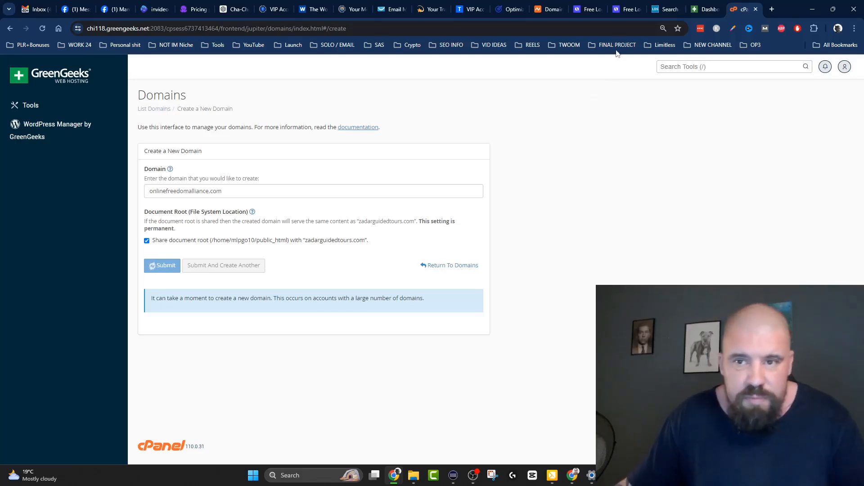
Switch to the Looka logo editor and examine the mockups and color palette of the green Online Freedom Alliance logo
{"action": "left_click", "coordinate": [586, 5]}
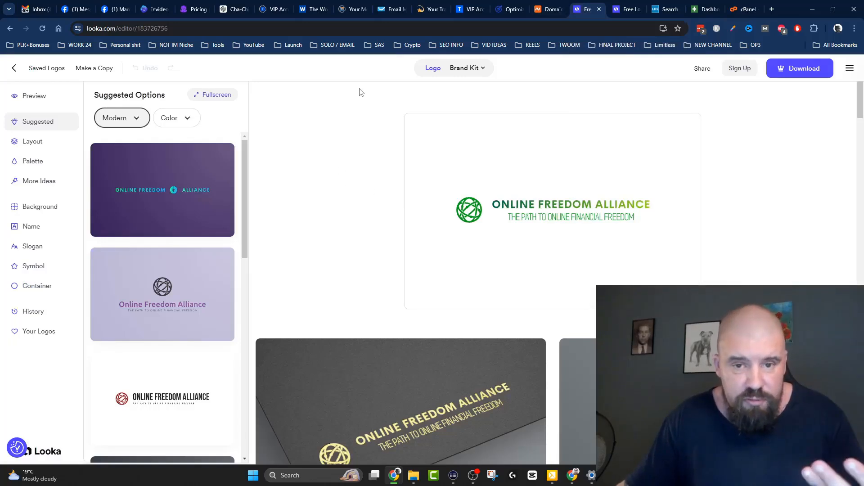
{"action": "scroll", "coordinate": [358, 96], "scroll_direction": "down", "scroll_amount": 8}
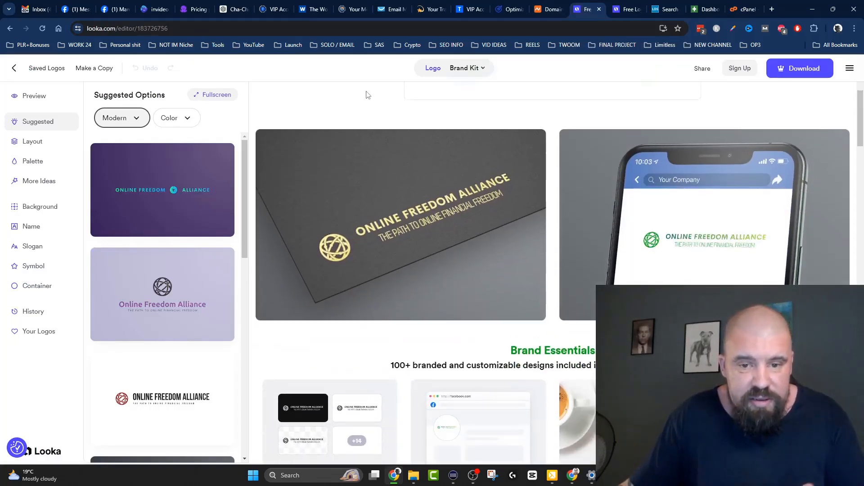
{"action": "scroll", "coordinate": [387, 117], "scroll_direction": "down", "scroll_amount": 20}
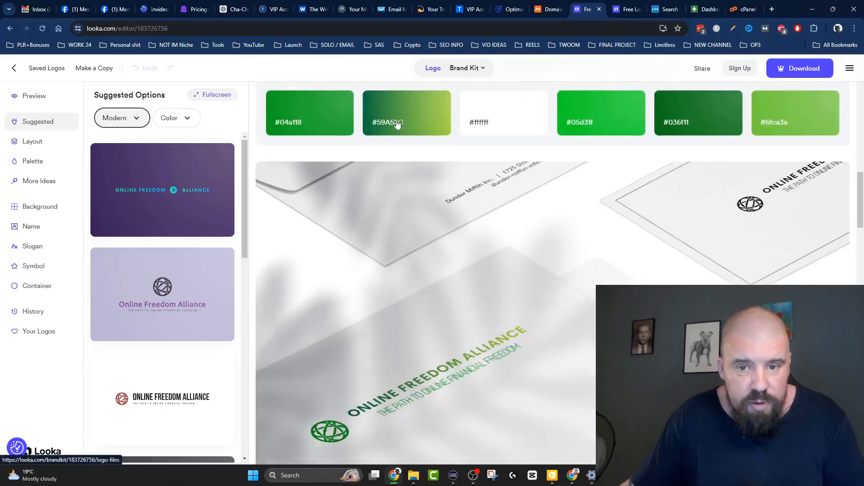
{"action": "scroll", "coordinate": [414, 128], "scroll_direction": "down", "scroll_amount": 6}
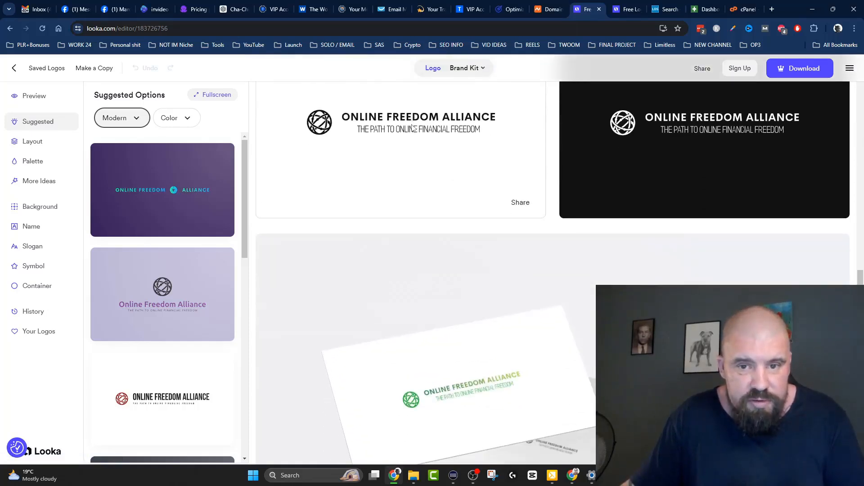
{"action": "scroll", "coordinate": [412, 129], "scroll_direction": "down", "scroll_amount": 15}
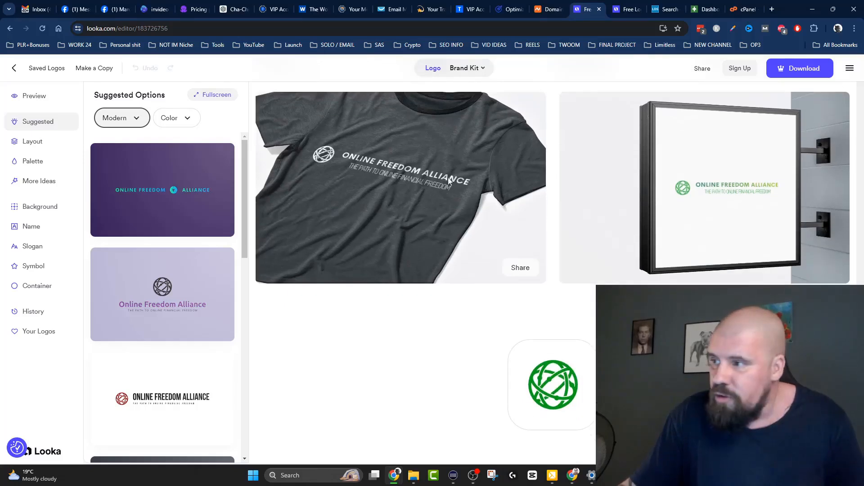
{"action": "scroll", "coordinate": [403, 145], "scroll_direction": "down", "scroll_amount": 2}
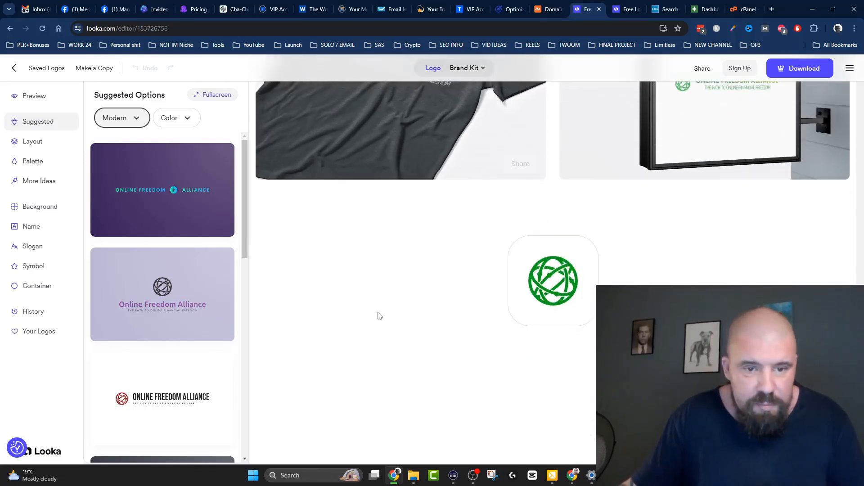
Choose the suggested dark logo with a star inside a gold circle and review its brand mockups
{"action": "scroll", "coordinate": [160, 225], "scroll_direction": "down", "scroll_amount": 7}
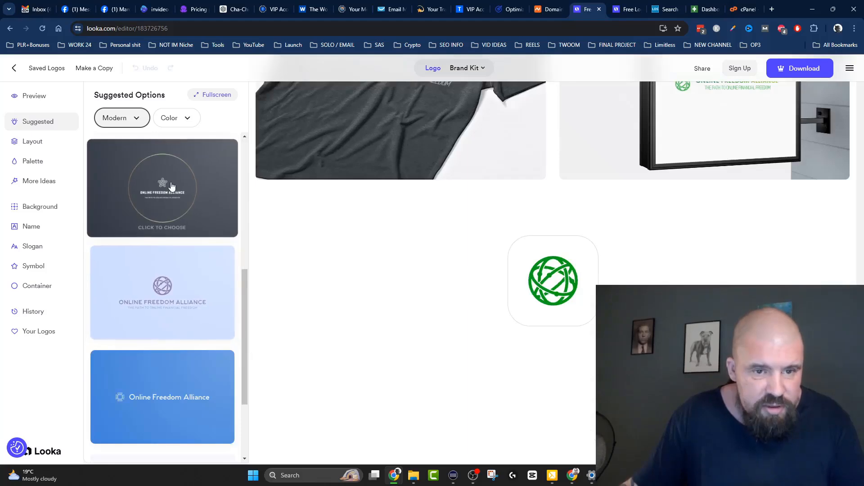
{"action": "left_click", "coordinate": [171, 186]}
{"action": "scroll", "coordinate": [453, 278], "scroll_direction": "up", "scroll_amount": 10}
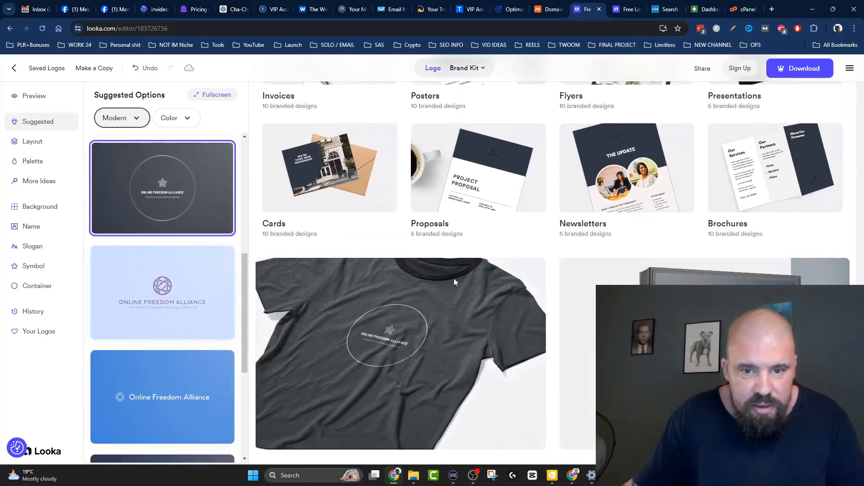
{"action": "scroll", "coordinate": [430, 225], "scroll_direction": "up", "scroll_amount": 15}
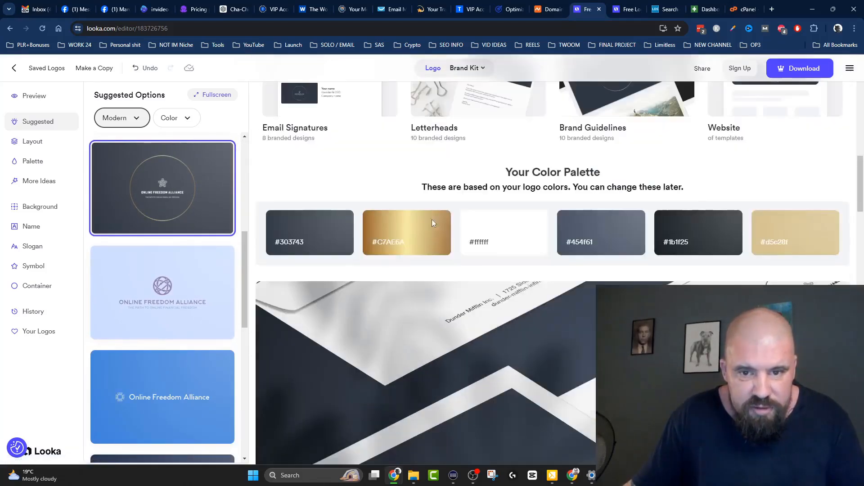
Choose the suggested light blue logo with the purple globe symbol for Online Freedom Alliance
{"action": "scroll", "coordinate": [432, 223], "scroll_direction": "down", "scroll_amount": 5}
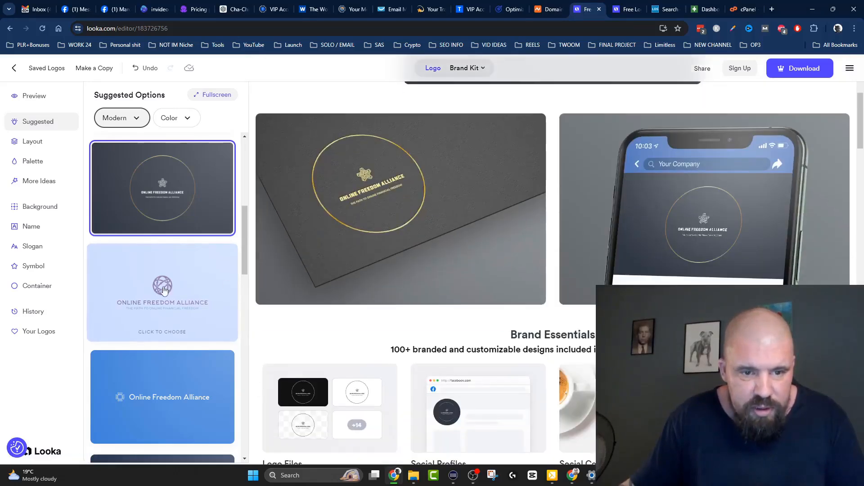
{"action": "left_click", "coordinate": [160, 291]}
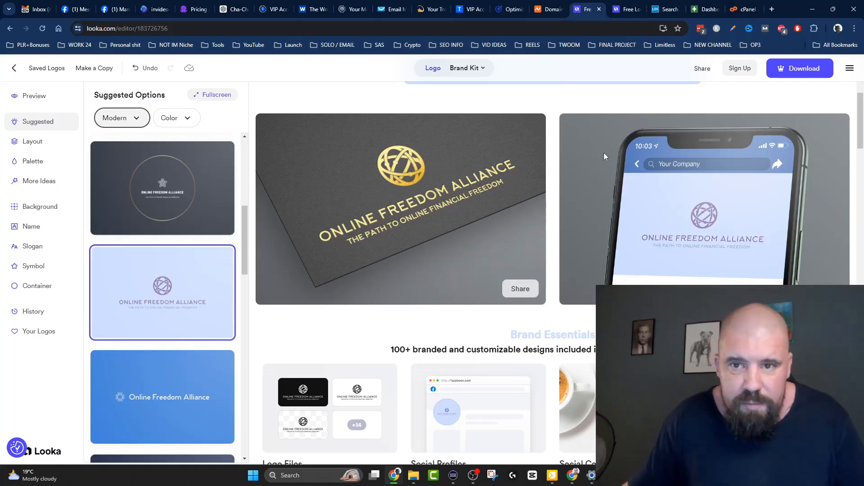
Switch to the other Looka session and load the looka.com home page, leaving the unsaved onboarding page
{"action": "left_click", "coordinate": [626, 5]}
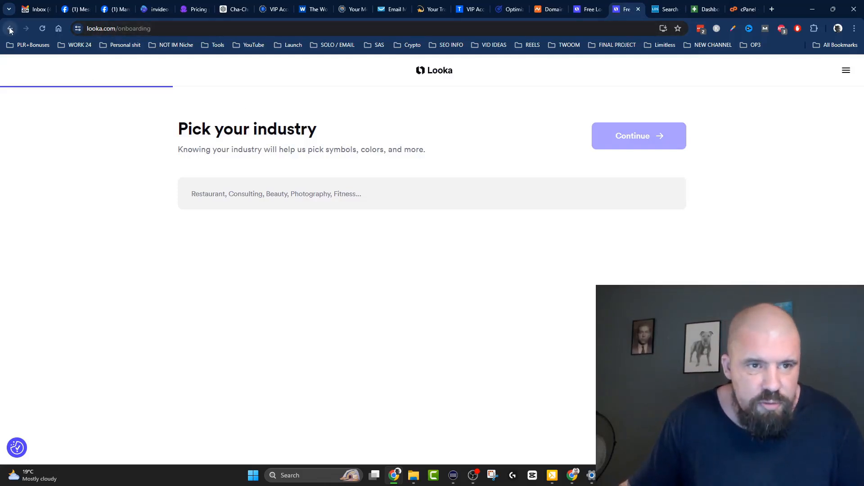
{"action": "left_click", "coordinate": [117, 29]}
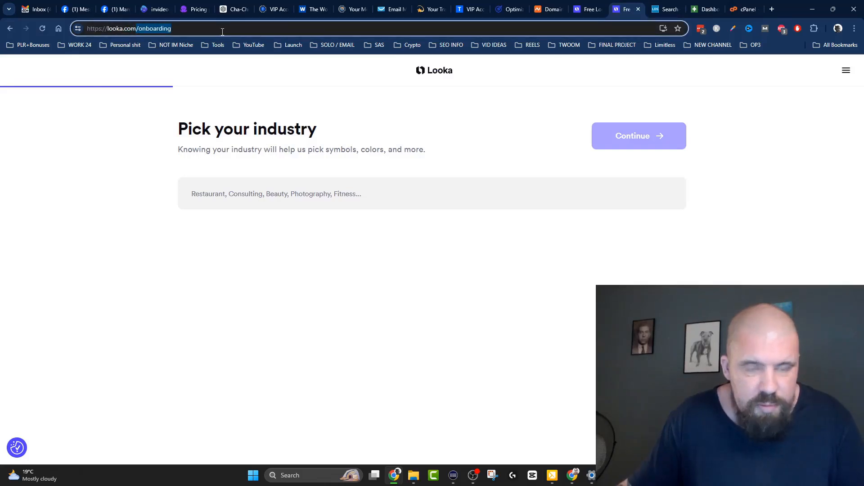
{"action": "type", "text": "looka.com"}
{"action": "key", "text": "Return"}
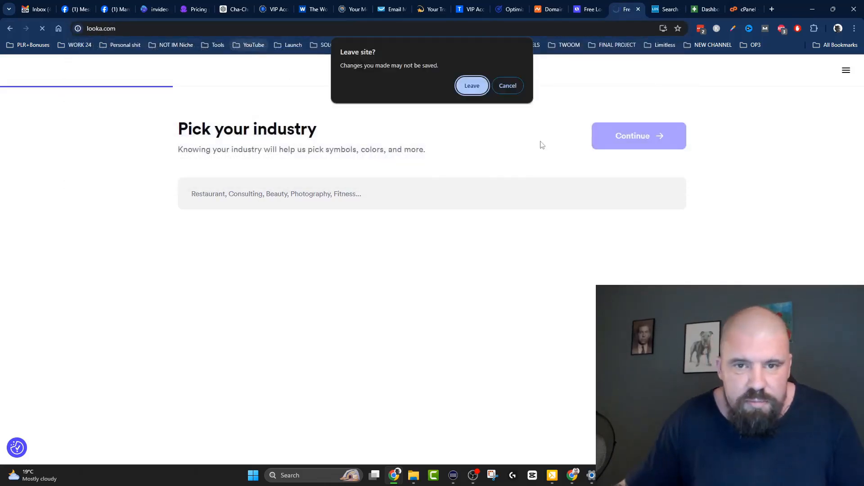
{"action": "left_click", "coordinate": [472, 87]}
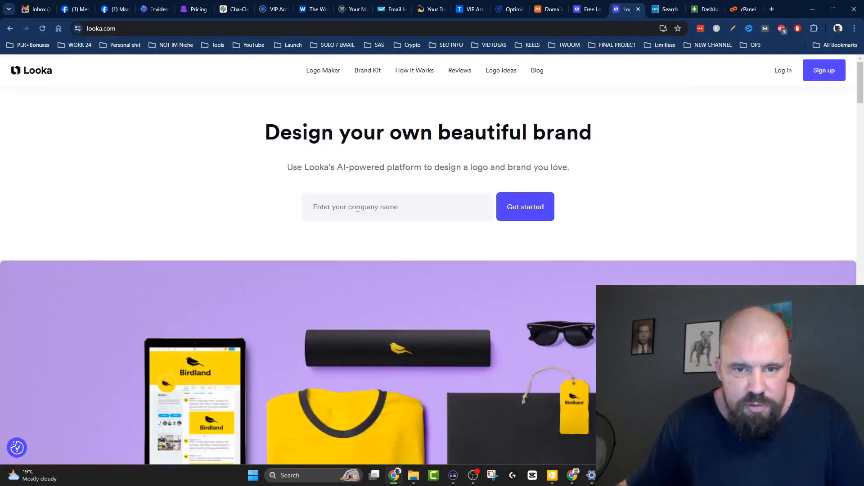
Start a new logo design using the first saved company name suggestion
{"action": "left_click", "coordinate": [356, 207]}
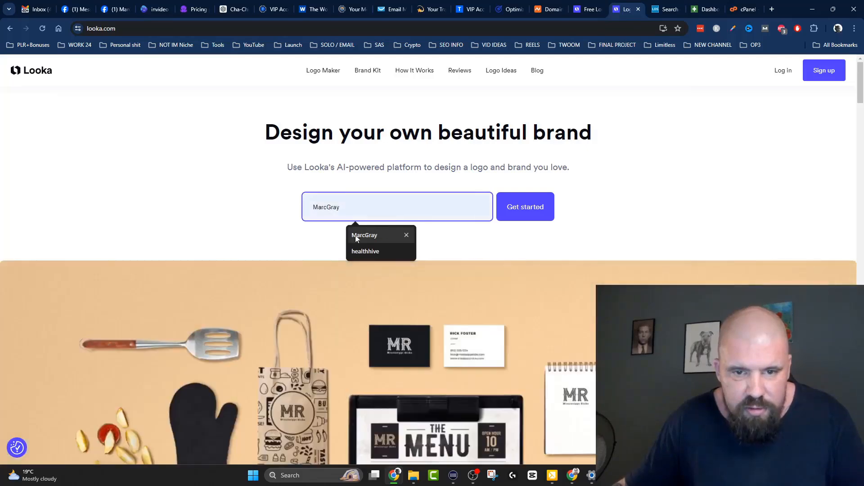
{"action": "left_click", "coordinate": [362, 236]}
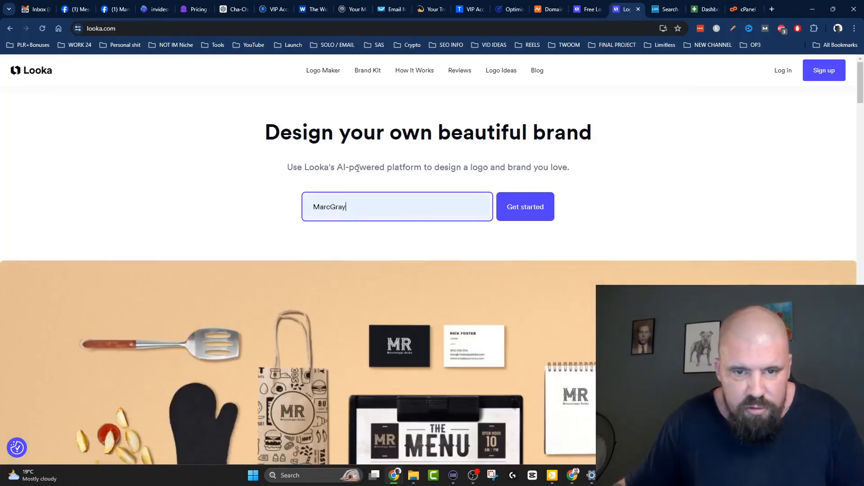
{"action": "left_click", "coordinate": [526, 206]}
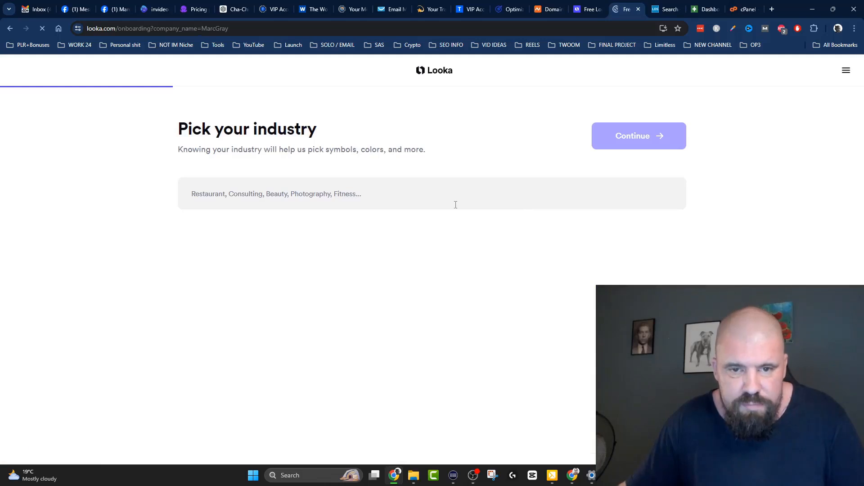
Set the industry to Animals and continue to the logo inspiration stage
{"action": "left_click", "coordinate": [261, 201]}
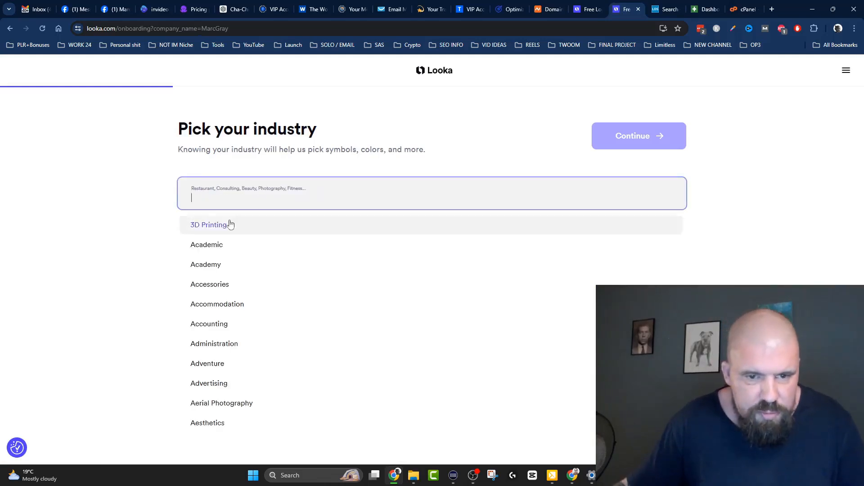
{"action": "scroll", "coordinate": [218, 256], "scroll_direction": "down", "scroll_amount": 3}
{"action": "scroll", "coordinate": [221, 259], "scroll_direction": "down", "scroll_amount": 3}
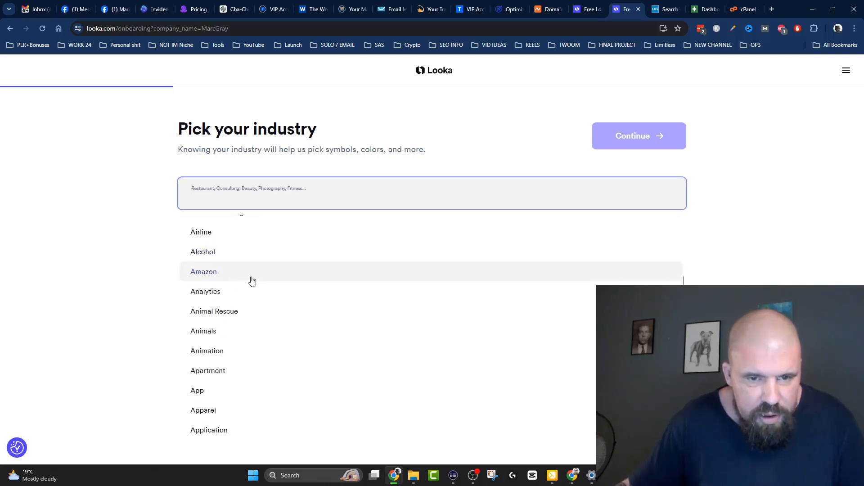
{"action": "left_click", "coordinate": [211, 332]}
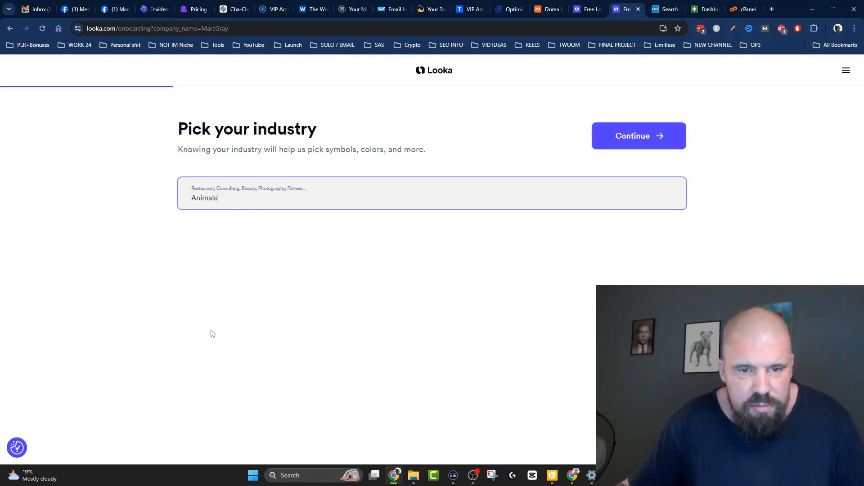
{"action": "left_click", "coordinate": [641, 127]}
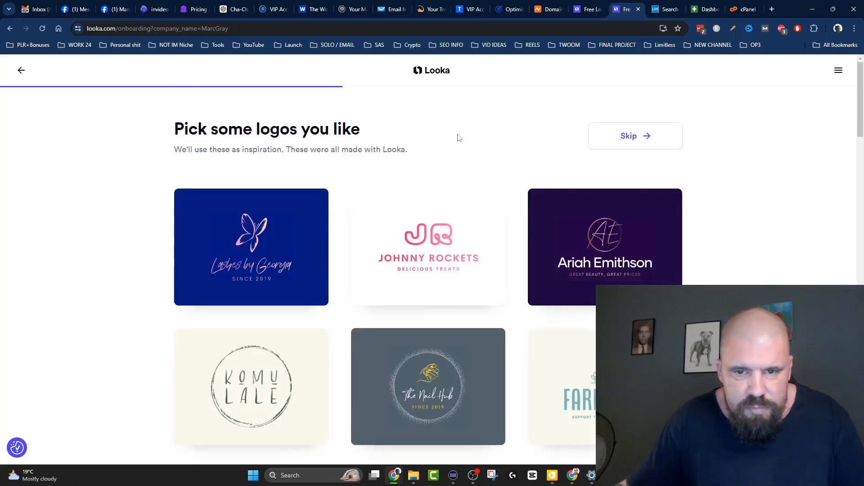
Pick the Lovely Pet Care, Wood Bully, Staghead and gold-circle hairstylist logos as inspiration and continue to the color choice
{"action": "scroll", "coordinate": [450, 153], "scroll_direction": "down", "scroll_amount": 6}
{"action": "scroll", "coordinate": [450, 234], "scroll_direction": "up", "scroll_amount": 6}
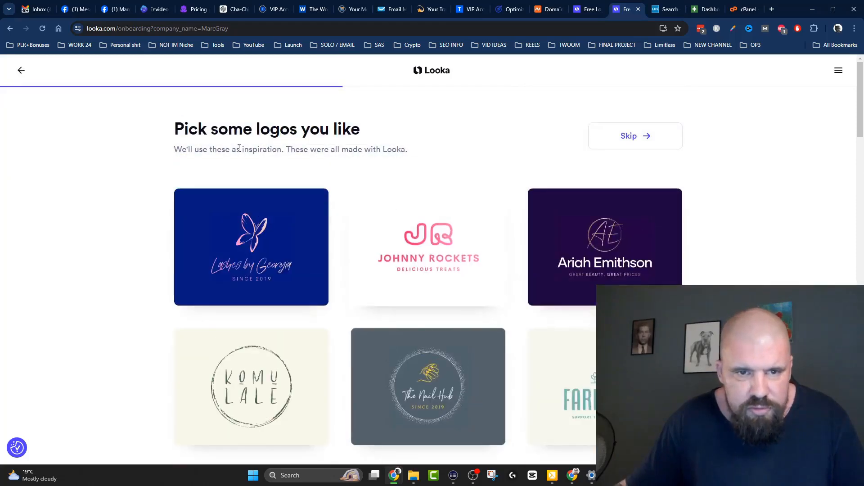
{"action": "scroll", "coordinate": [100, 209], "scroll_direction": "down", "scroll_amount": 9}
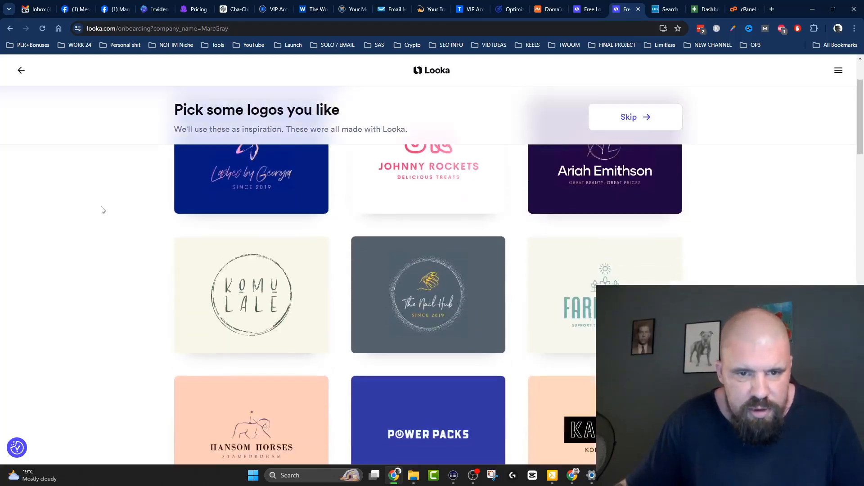
{"action": "scroll", "coordinate": [405, 237], "scroll_direction": "down", "scroll_amount": 3}
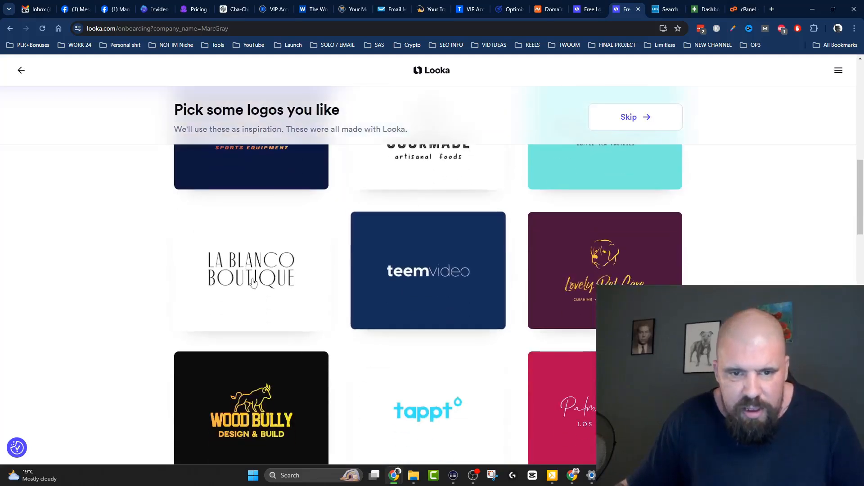
{"action": "left_click", "coordinate": [591, 274]}
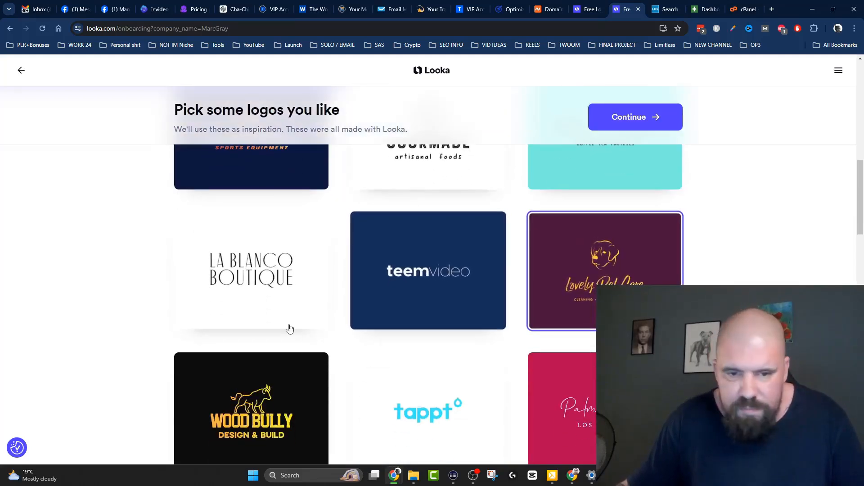
{"action": "scroll", "coordinate": [337, 251], "scroll_direction": "down", "scroll_amount": 3}
{"action": "left_click", "coordinate": [251, 251]}
{"action": "scroll", "coordinate": [320, 247], "scroll_direction": "down", "scroll_amount": 3}
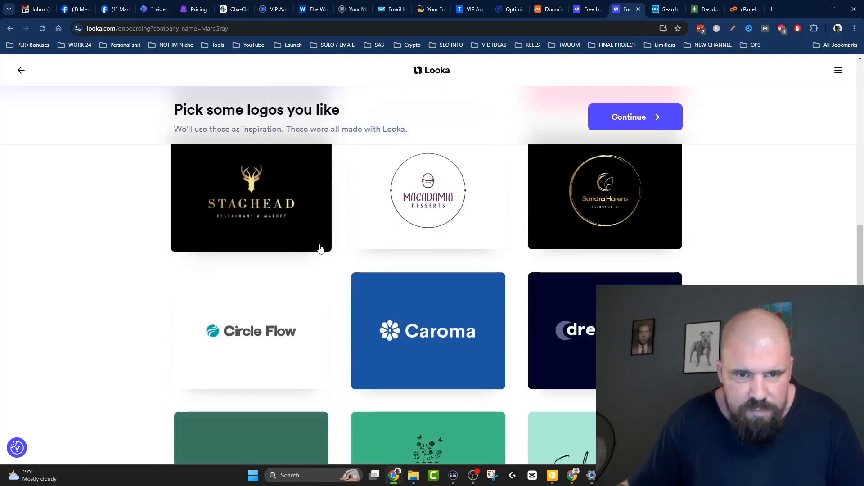
{"action": "left_click", "coordinate": [319, 246]}
{"action": "left_click", "coordinate": [558, 230]}
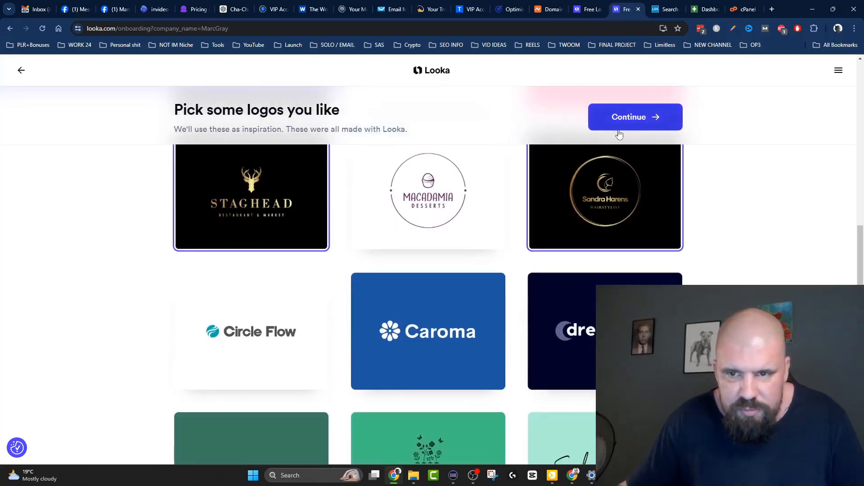
{"action": "left_click", "coordinate": [623, 116]}
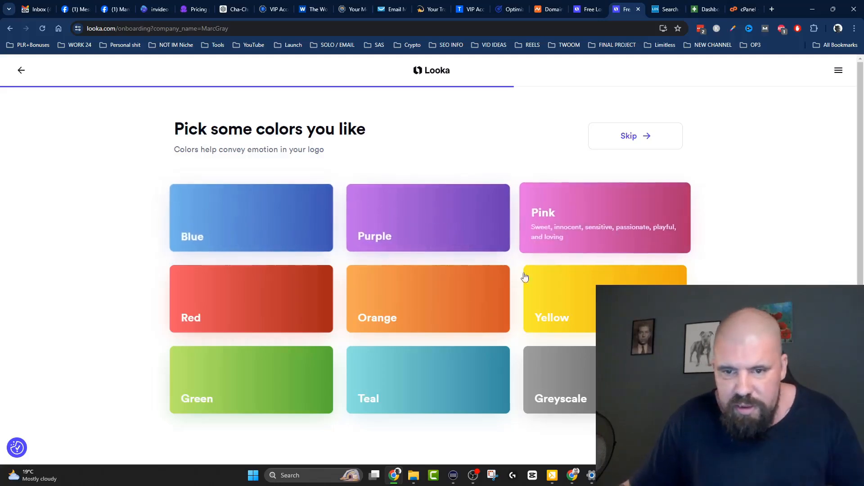
Choose Pink, Green and Greyscale as the preferred logo colors and continue
{"action": "left_click", "coordinate": [592, 227]}
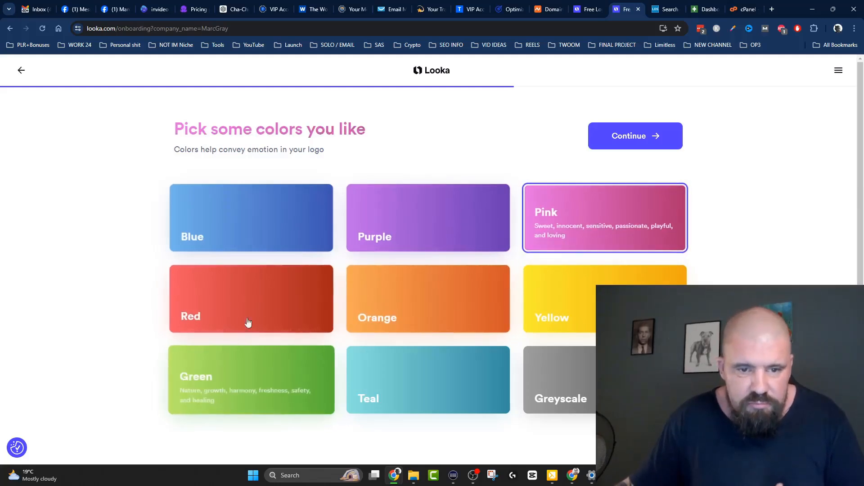
{"action": "left_click", "coordinate": [228, 386]}
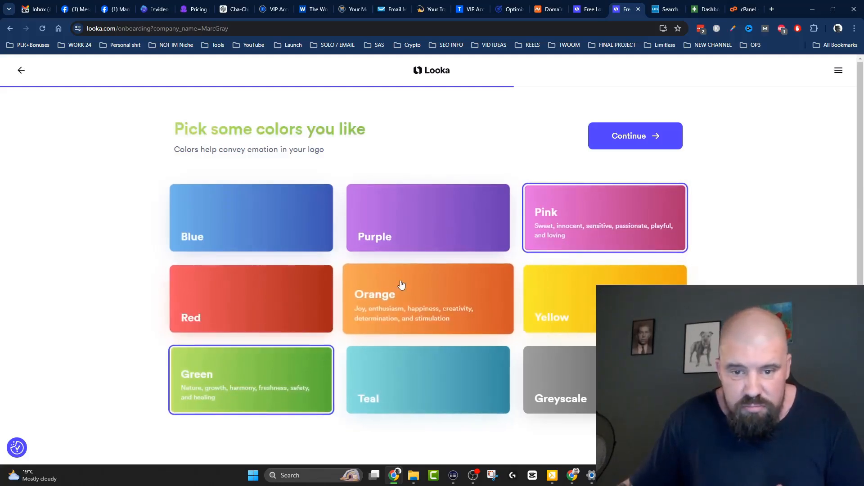
{"action": "left_click", "coordinate": [562, 383]}
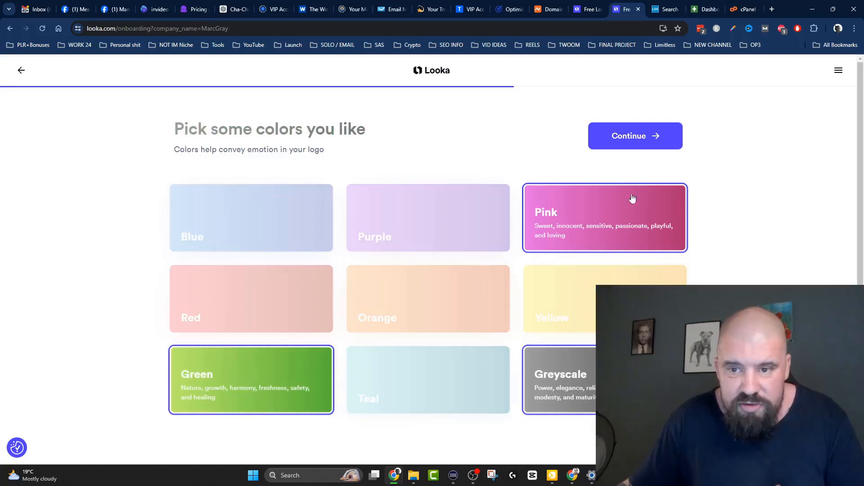
{"action": "left_click", "coordinate": [637, 137]}
Set the slogan to "The Path To Friendship" by shortening the saved slogan suggestion, and continue to the symbol types
{"action": "left_click", "coordinate": [357, 203]}
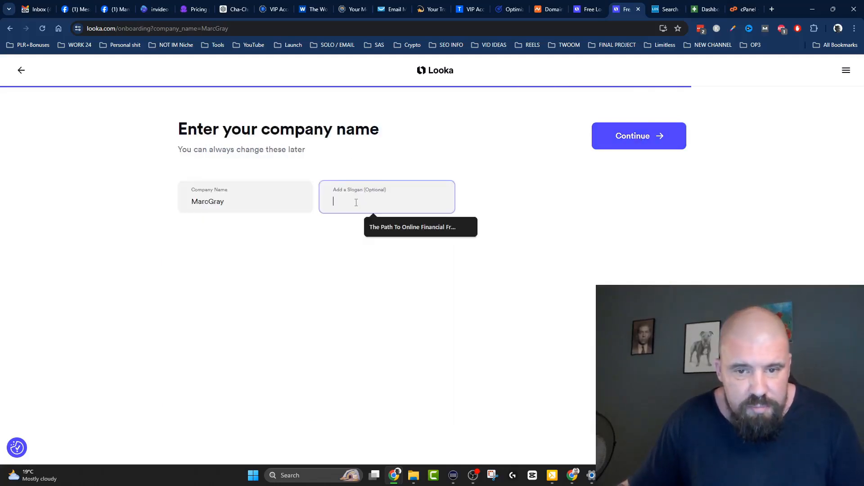
{"action": "left_click", "coordinate": [404, 228]}
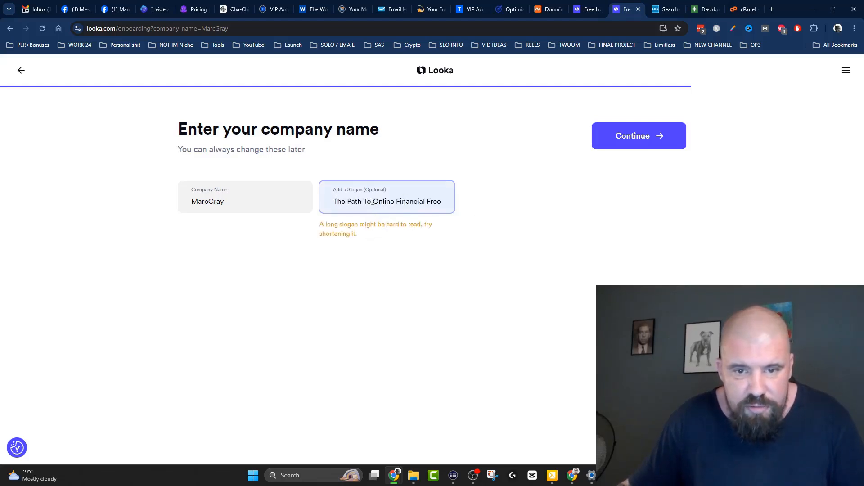
{"action": "left_click_drag", "start_coordinate": [373, 201], "coordinate": [520, 208]}
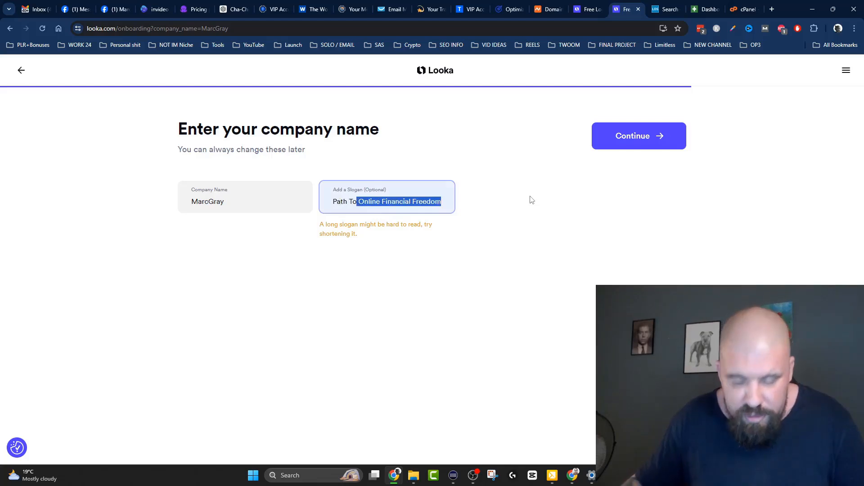
{"action": "key", "text": "BackSpace"}
{"action": "type", "text": "F"}
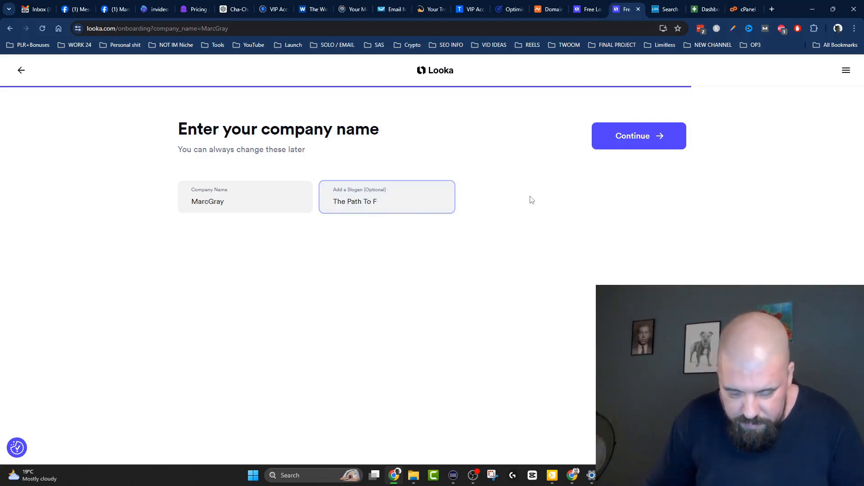
{"action": "type", "text": "riendship"}
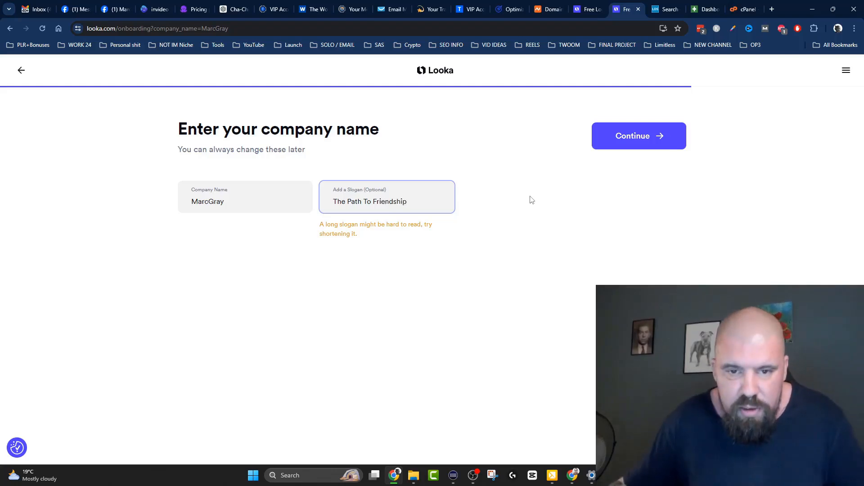
{"action": "left_click", "coordinate": [619, 138]}
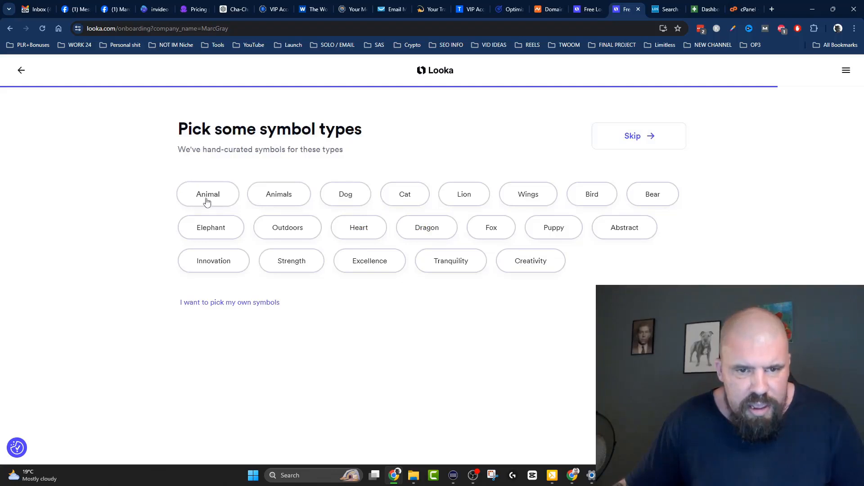
Select the symbol types Animal, Animals, Dog, Lion, Bear, Strength, Excellence and Tranquility, leaving Creativity unselected
{"action": "left_click", "coordinate": [225, 196]}
{"action": "left_click", "coordinate": [271, 198]}
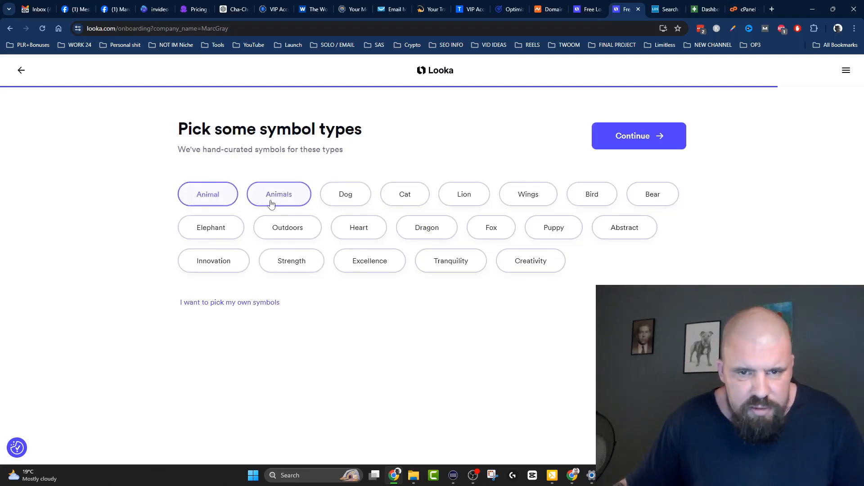
{"action": "left_click", "coordinate": [344, 193]}
{"action": "left_click", "coordinate": [465, 195]}
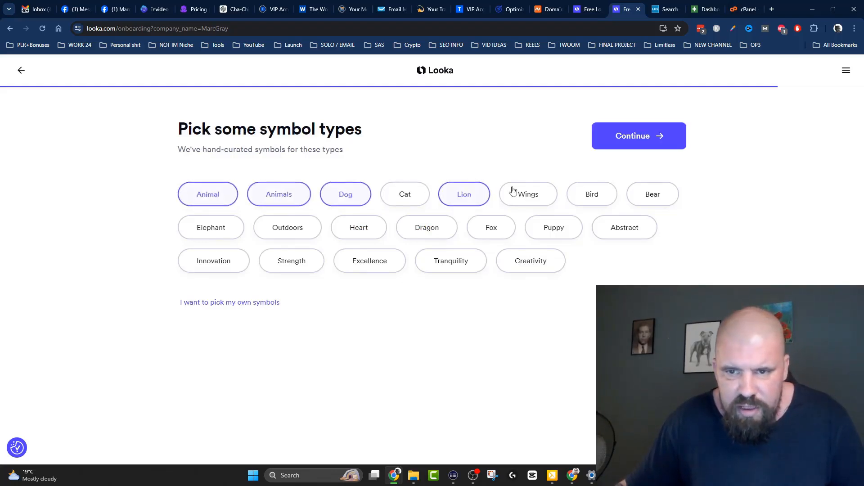
{"action": "left_click", "coordinate": [655, 202]}
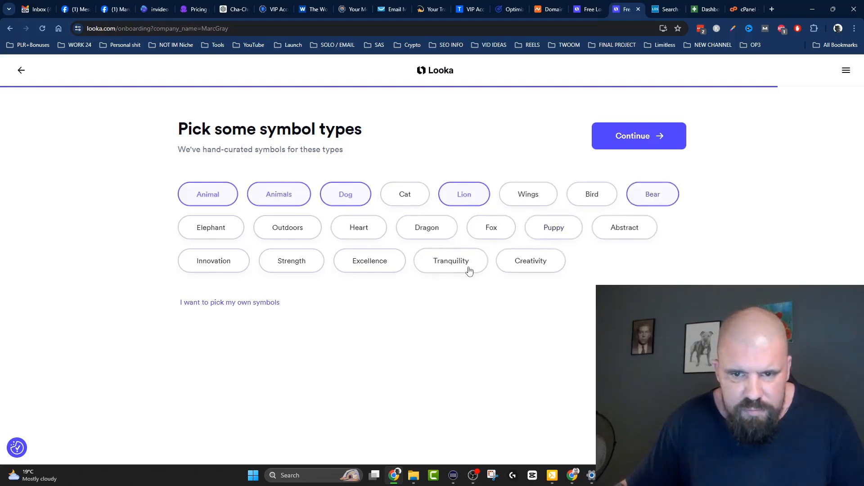
{"action": "left_click", "coordinate": [536, 263]}
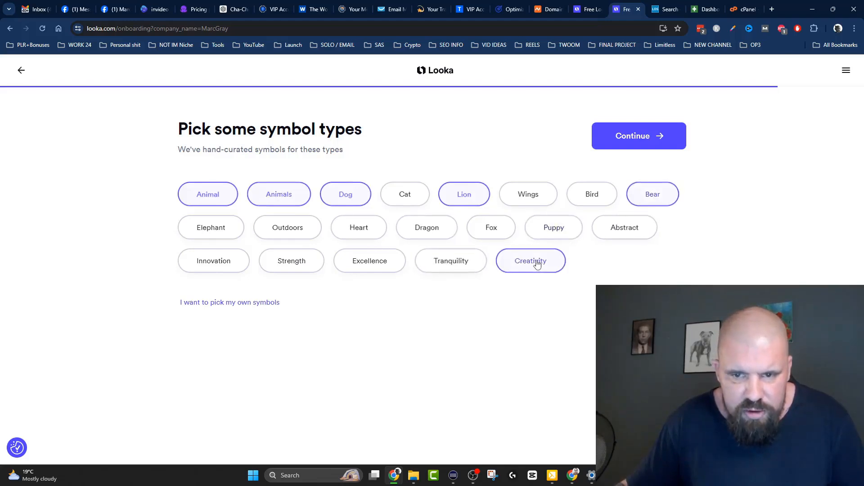
{"action": "left_click", "coordinate": [378, 263]}
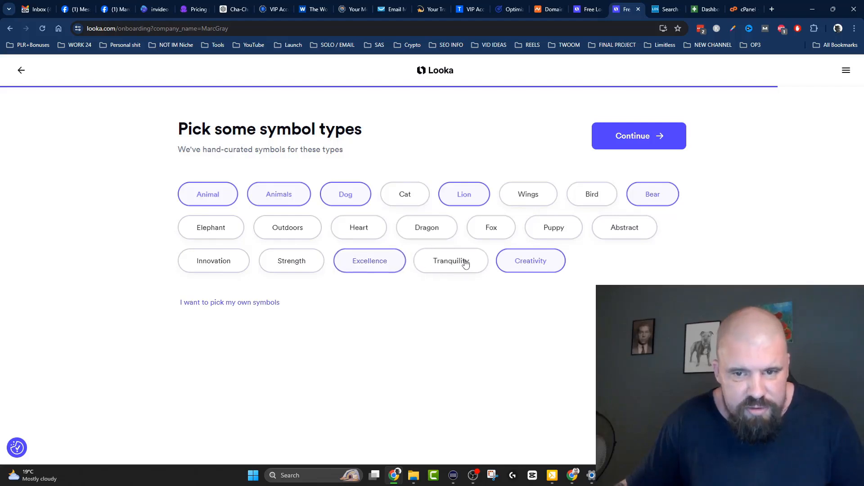
{"action": "left_click", "coordinate": [554, 270]}
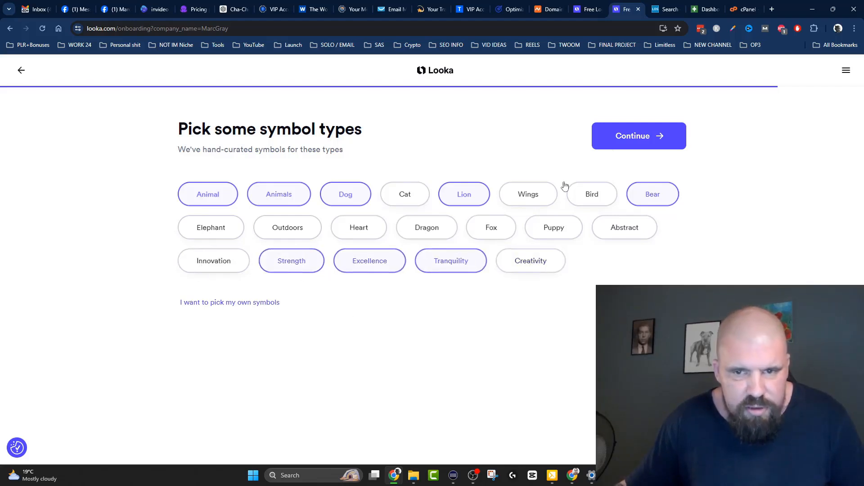
Generate logo designs from the selected symbol types and review the full set of results
{"action": "left_click", "coordinate": [646, 136]}
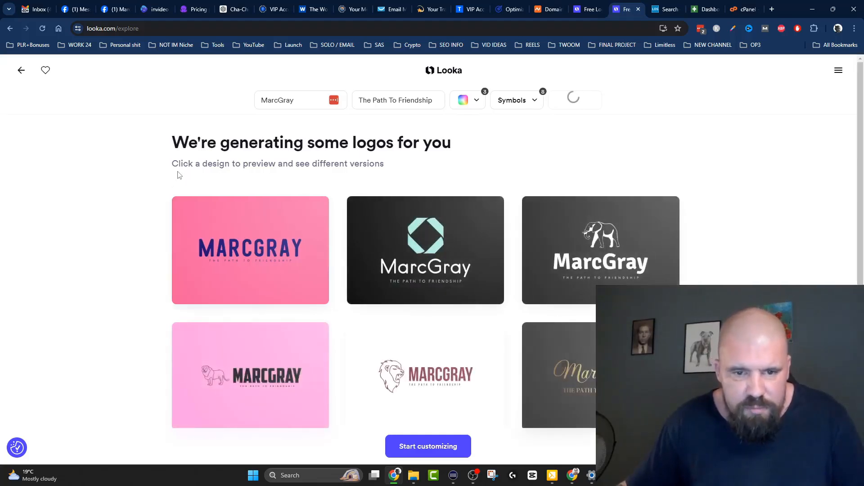
{"action": "scroll", "coordinate": [177, 160], "scroll_direction": "down", "scroll_amount": 6}
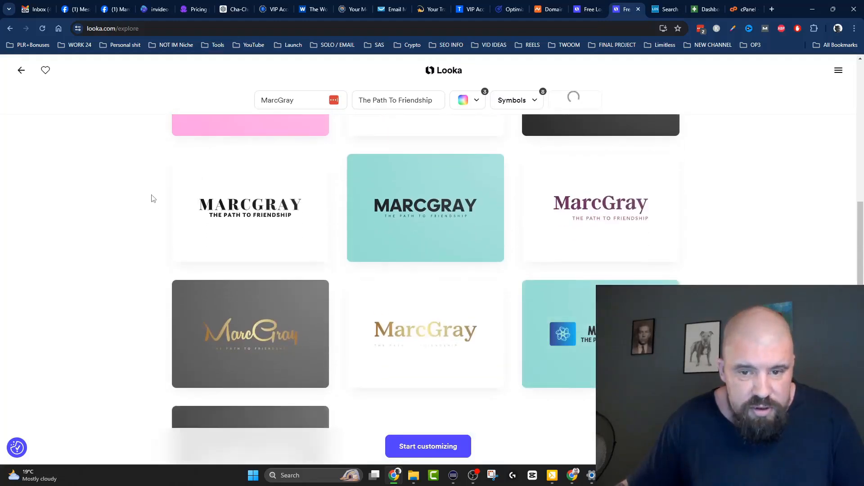
{"action": "scroll", "coordinate": [160, 187], "scroll_direction": "down", "scroll_amount": 3}
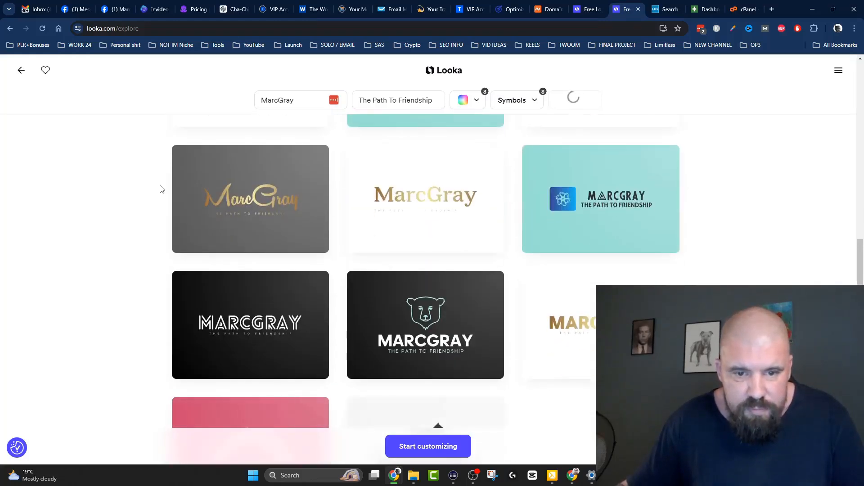
{"action": "scroll", "coordinate": [168, 173], "scroll_direction": "down", "scroll_amount": 4}
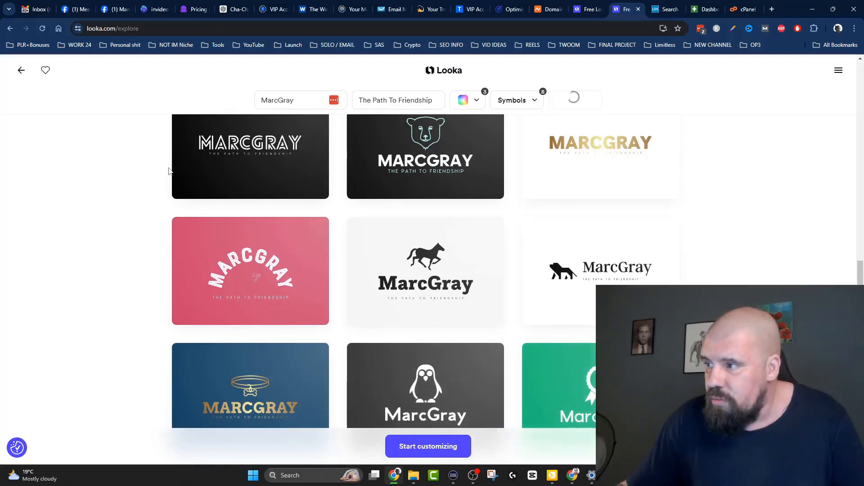
{"action": "scroll", "coordinate": [168, 171], "scroll_direction": "down", "scroll_amount": 5}
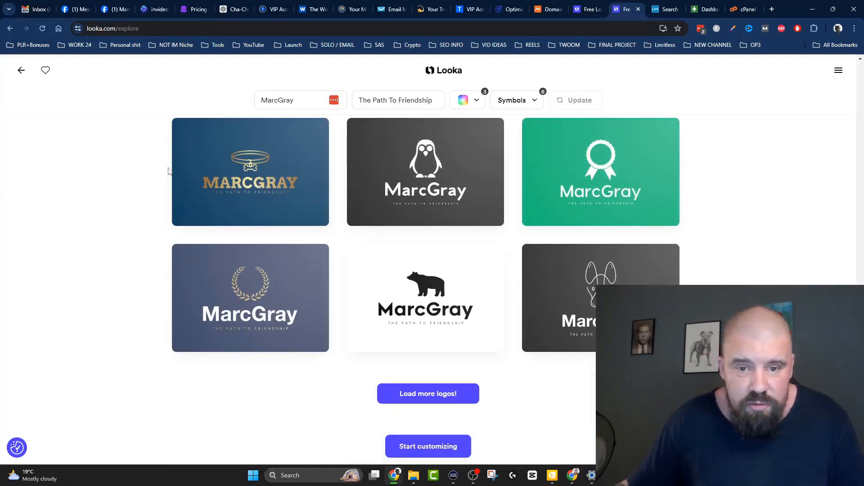
{"action": "scroll", "coordinate": [169, 171], "scroll_direction": "down", "scroll_amount": 1}
{"action": "mouse_move", "coordinate": [451, 239]}
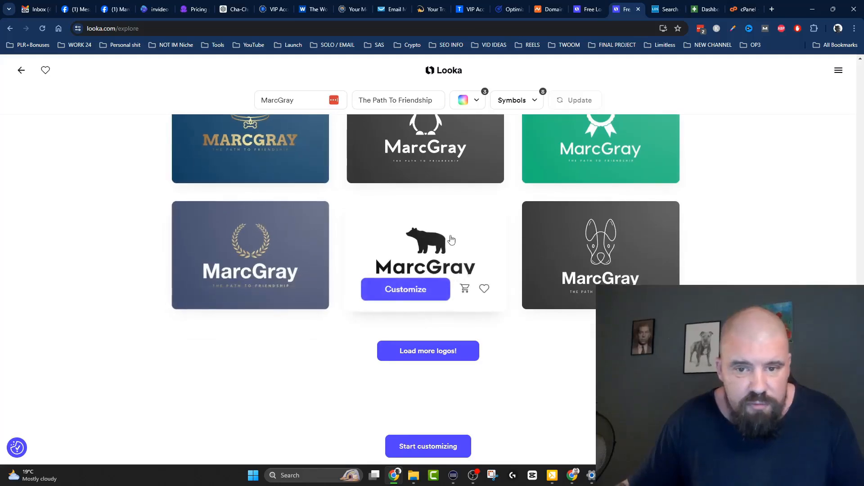
{"action": "scroll", "coordinate": [126, 293], "scroll_direction": "up", "scroll_amount": 14}
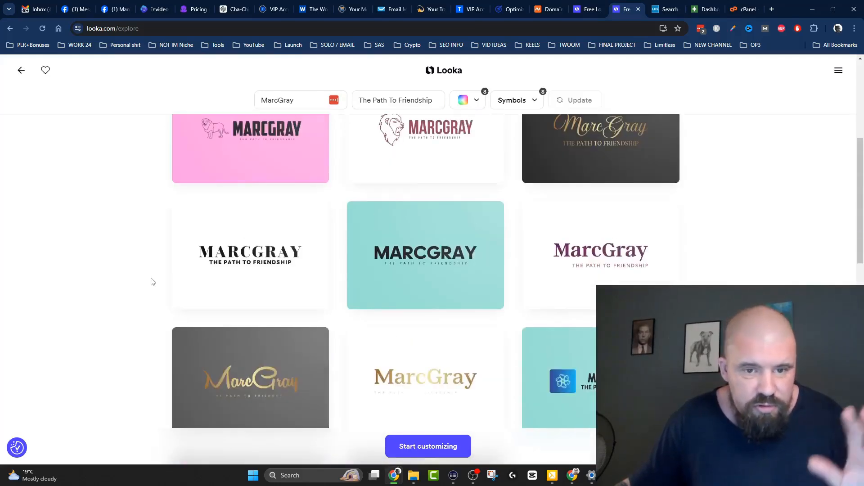
{"action": "scroll", "coordinate": [153, 281], "scroll_direction": "up", "scroll_amount": 5}
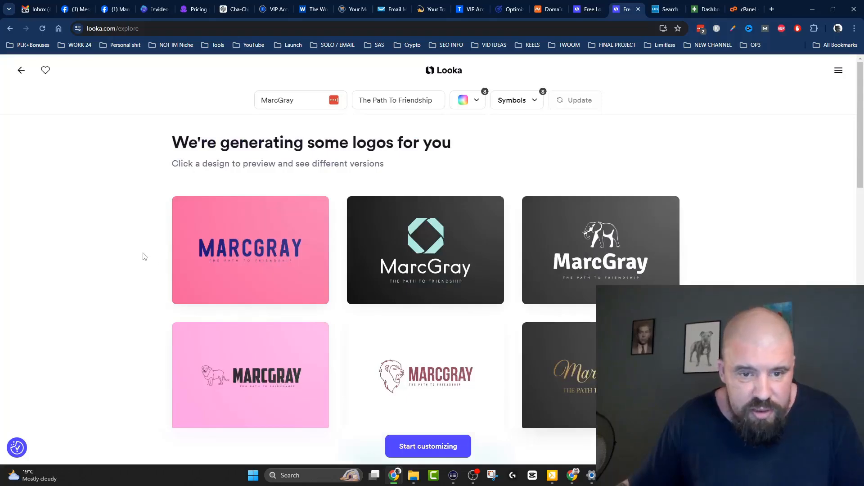
Choose the slate-blue design with the gold laurel wreath from the generated logos for customization
{"action": "mouse_move", "coordinate": [272, 241]}
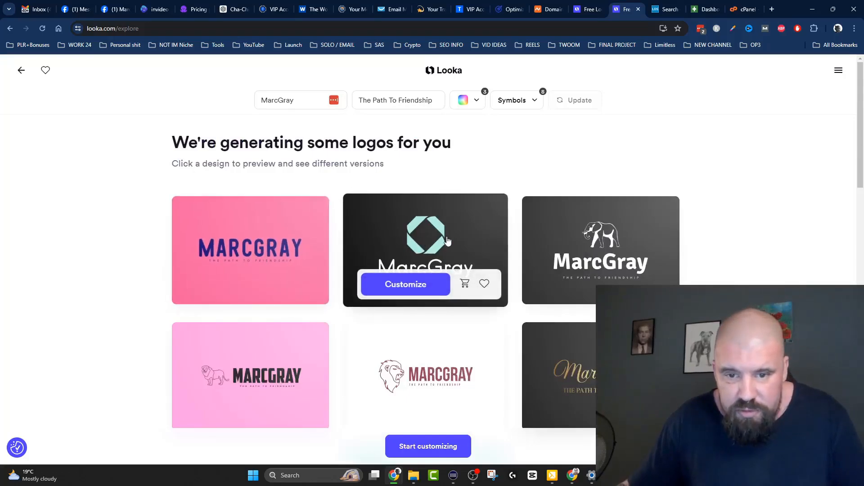
{"action": "scroll", "coordinate": [579, 238], "scroll_direction": "down", "scroll_amount": 3}
{"action": "scroll", "coordinate": [579, 237], "scroll_direction": "down", "scroll_amount": 6}
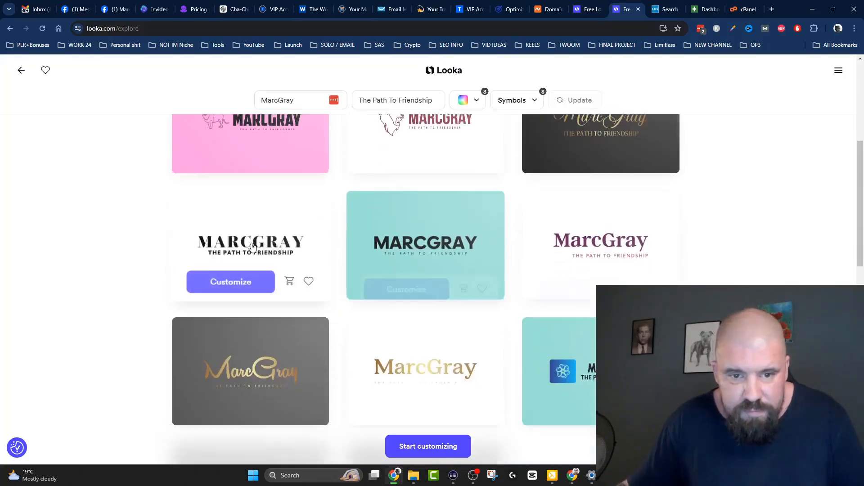
{"action": "scroll", "coordinate": [103, 189], "scroll_direction": "down", "scroll_amount": 8}
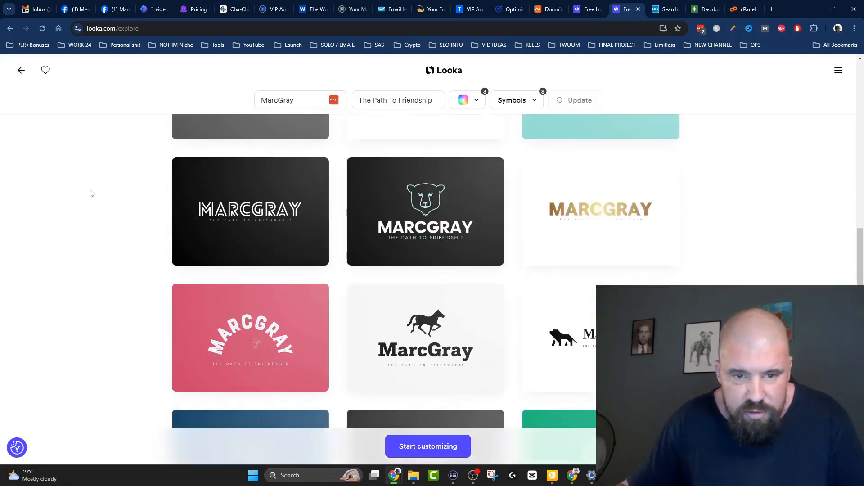
{"action": "scroll", "coordinate": [137, 196], "scroll_direction": "down", "scroll_amount": 2}
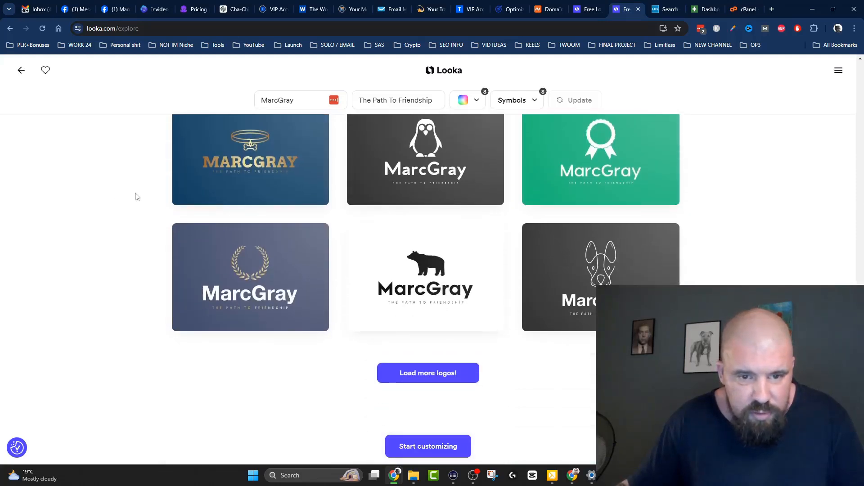
{"action": "left_click", "coordinate": [229, 311]}
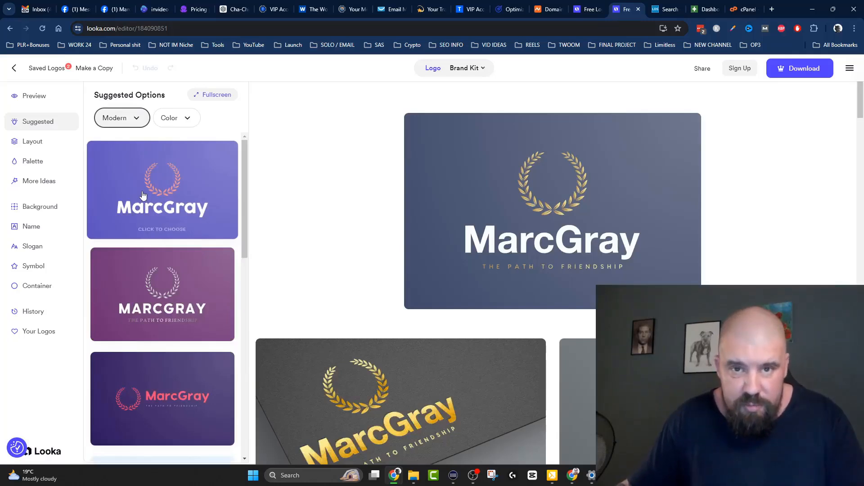
Replace the logo with the suggested navy design that has a copper M inside a circle
{"action": "scroll", "coordinate": [153, 189], "scroll_direction": "down", "scroll_amount": 10}
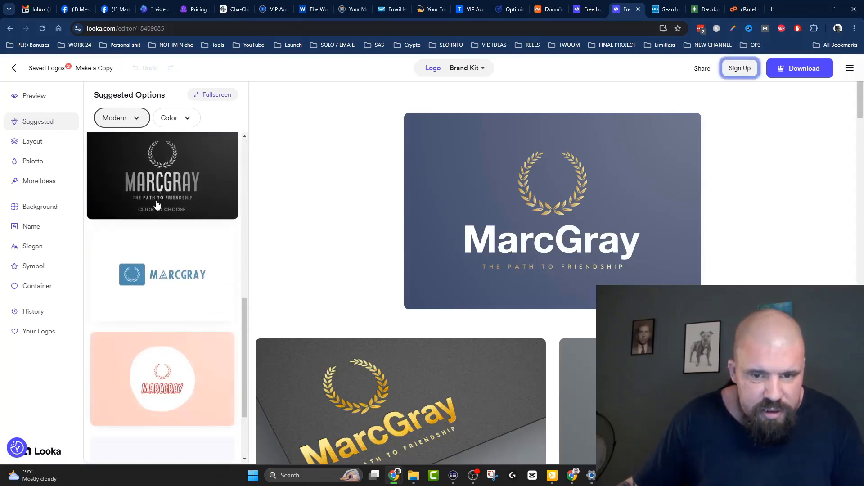
{"action": "scroll", "coordinate": [166, 228], "scroll_direction": "down", "scroll_amount": 3}
{"action": "scroll", "coordinate": [167, 227], "scroll_direction": "down", "scroll_amount": 8}
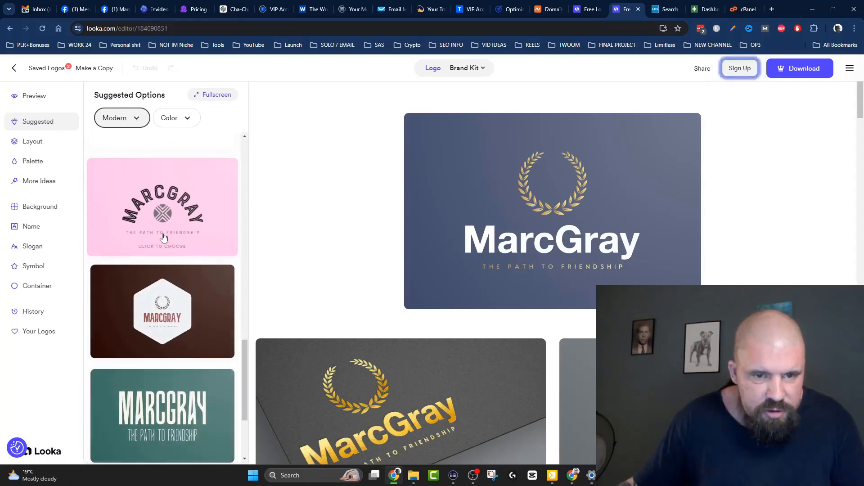
{"action": "scroll", "coordinate": [164, 234], "scroll_direction": "down", "scroll_amount": 4}
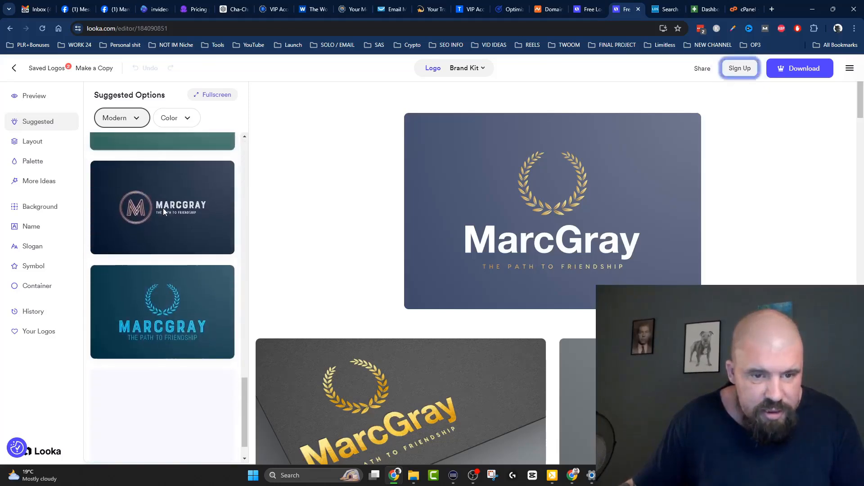
{"action": "left_click", "coordinate": [160, 225]}
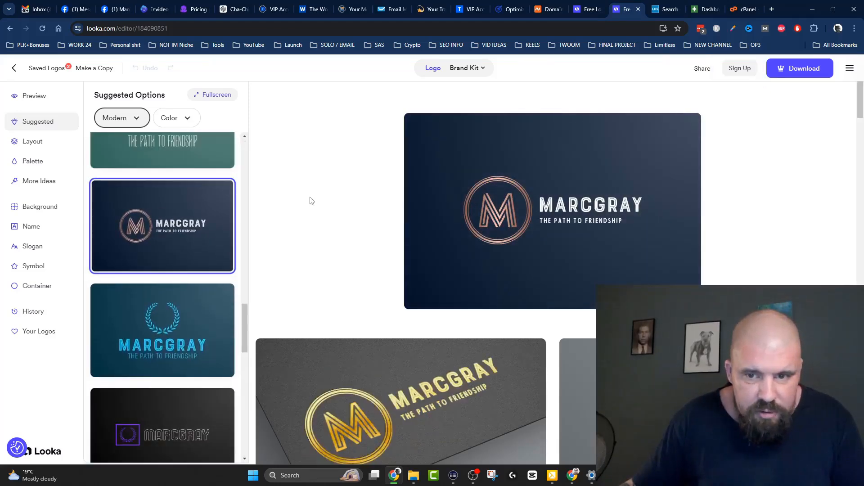
Inspect the editing options for the logo's name and slogan text, and clear the selection
{"action": "scroll", "coordinate": [356, 166], "scroll_direction": "down", "scroll_amount": 3}
{"action": "scroll", "coordinate": [555, 155], "scroll_direction": "up", "scroll_amount": 2}
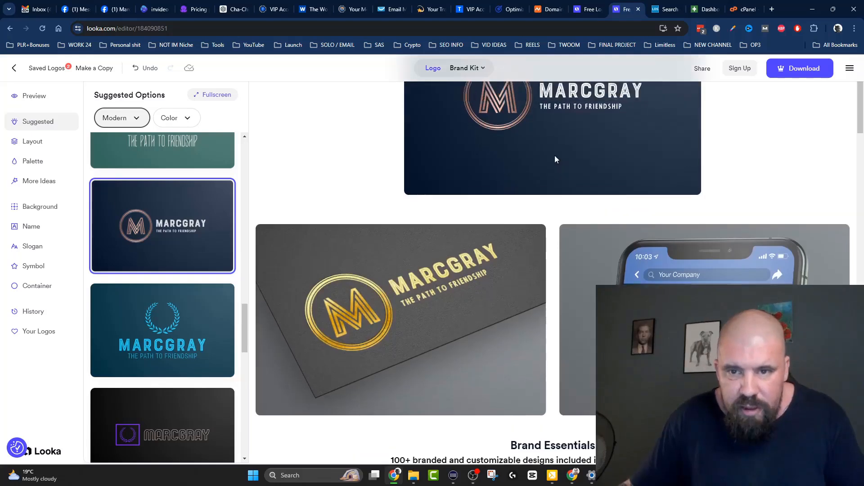
{"action": "left_click", "coordinate": [588, 164]}
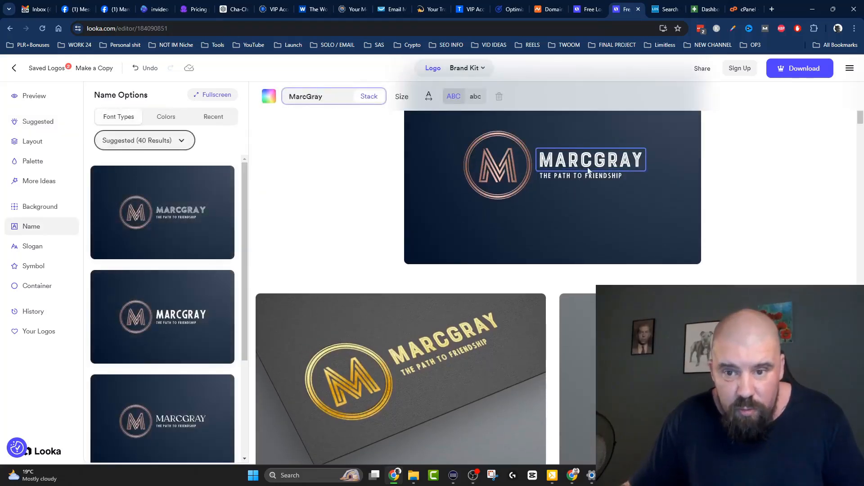
{"action": "left_click", "coordinate": [571, 177]}
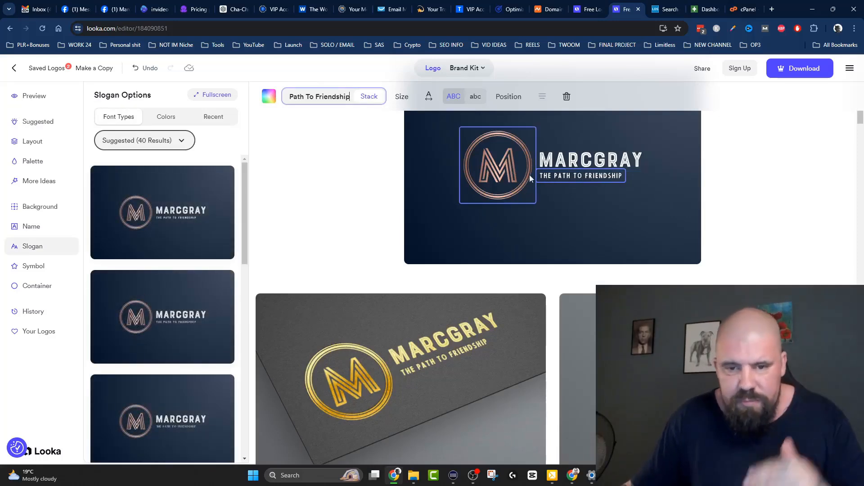
{"action": "left_click", "coordinate": [561, 167]}
{"action": "left_click", "coordinate": [563, 177]}
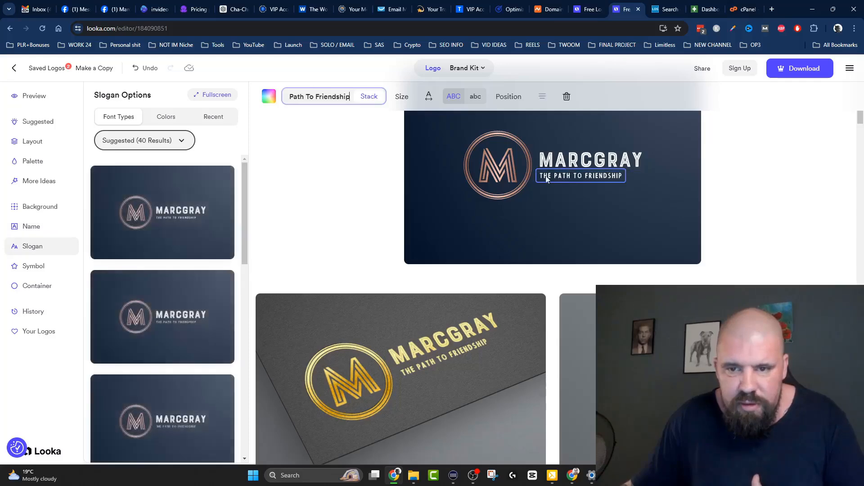
{"action": "left_click", "coordinate": [388, 182]}
Look through the Brand Essentials designs and open the Social Profiles collection
{"action": "scroll", "coordinate": [389, 181], "scroll_direction": "down", "scroll_amount": 14}
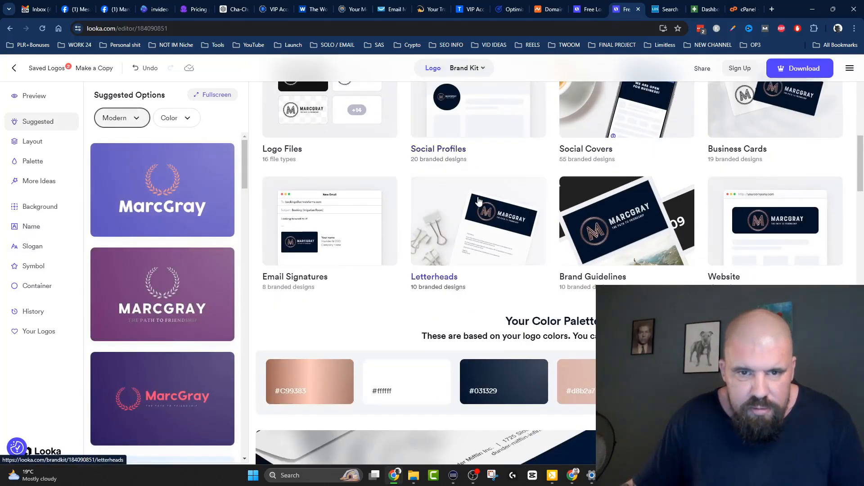
{"action": "scroll", "coordinate": [479, 200], "scroll_direction": "up", "scroll_amount": 3}
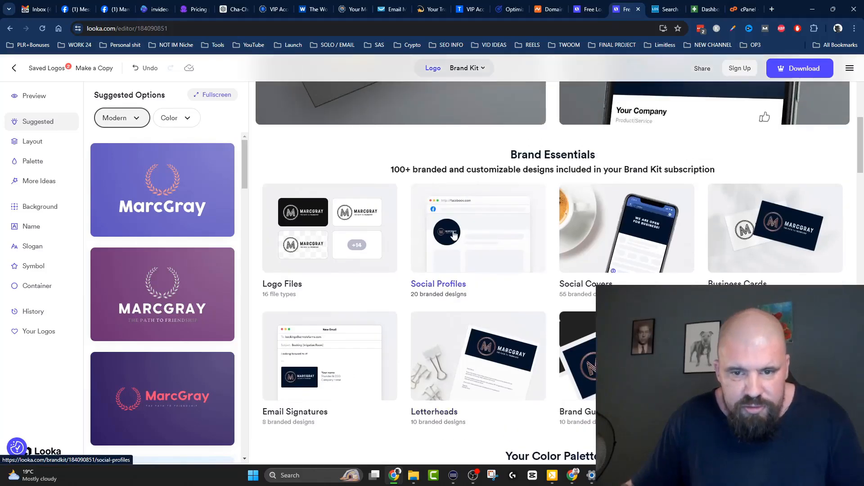
{"action": "scroll", "coordinate": [450, 231], "scroll_direction": "down", "scroll_amount": 7}
{"action": "scroll", "coordinate": [531, 216], "scroll_direction": "up", "scroll_amount": 7}
{"action": "left_click", "coordinate": [452, 217]}
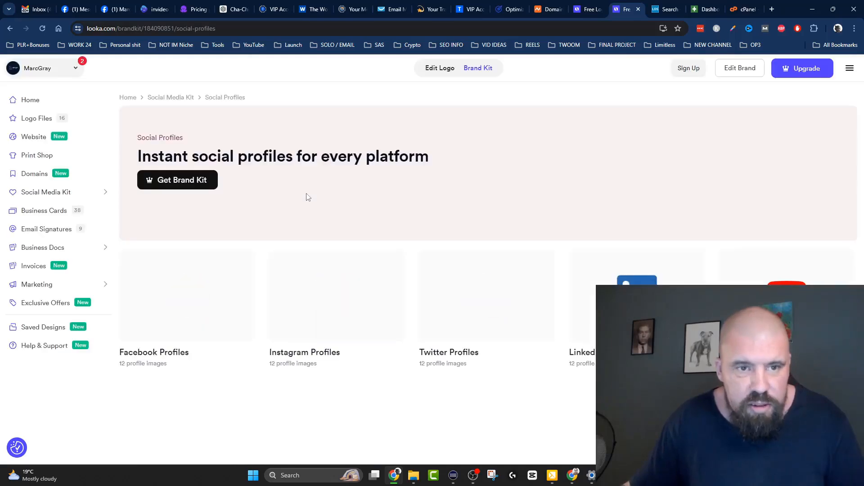
Return to the logo editor and examine the brand kit mockups, marketing designs and other suggested logos
{"action": "left_click", "coordinate": [10, 28]}
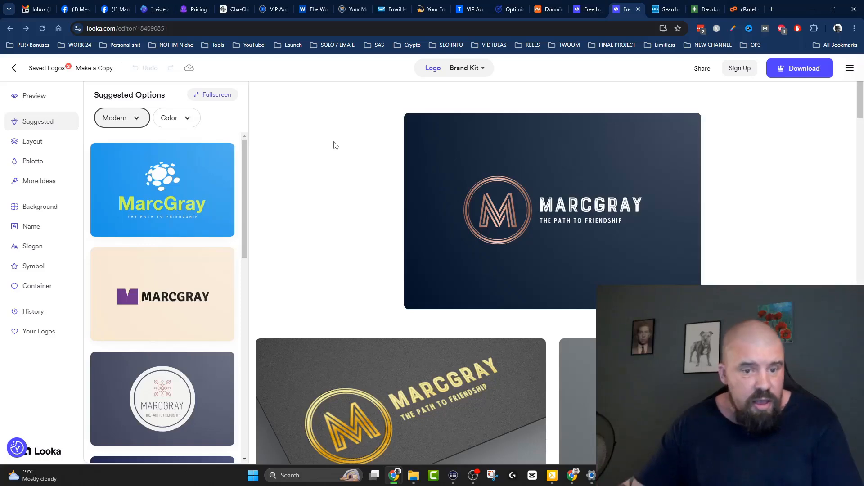
{"action": "scroll", "coordinate": [334, 145], "scroll_direction": "down", "scroll_amount": 2}
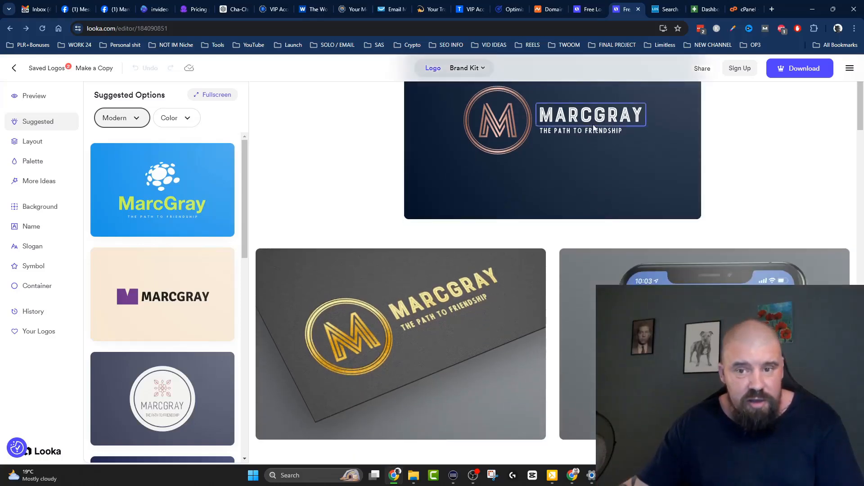
{"action": "scroll", "coordinate": [328, 153], "scroll_direction": "down", "scroll_amount": 10}
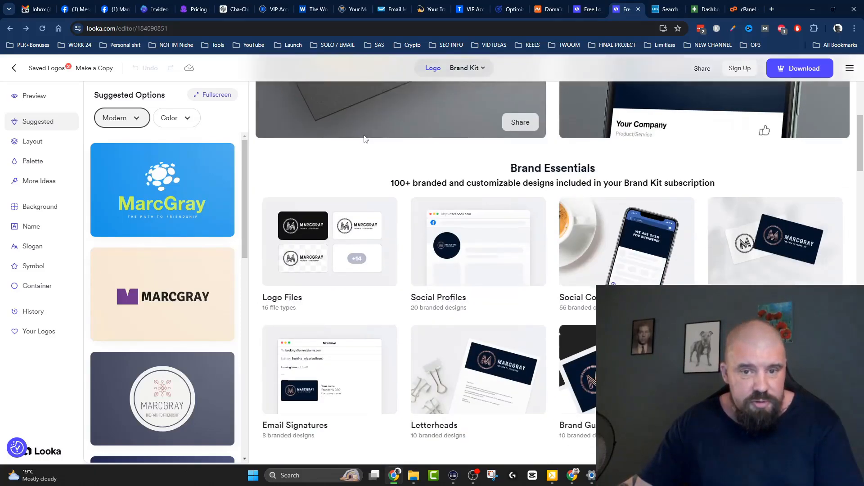
{"action": "scroll", "coordinate": [420, 135], "scroll_direction": "down", "scroll_amount": 15}
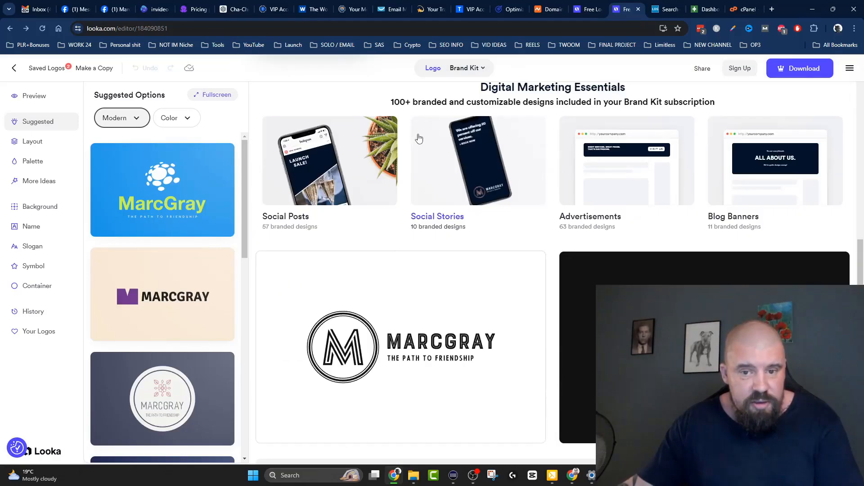
{"action": "scroll", "coordinate": [411, 143], "scroll_direction": "down", "scroll_amount": 5}
{"action": "scroll", "coordinate": [432, 216], "scroll_direction": "up", "scroll_amount": 15}
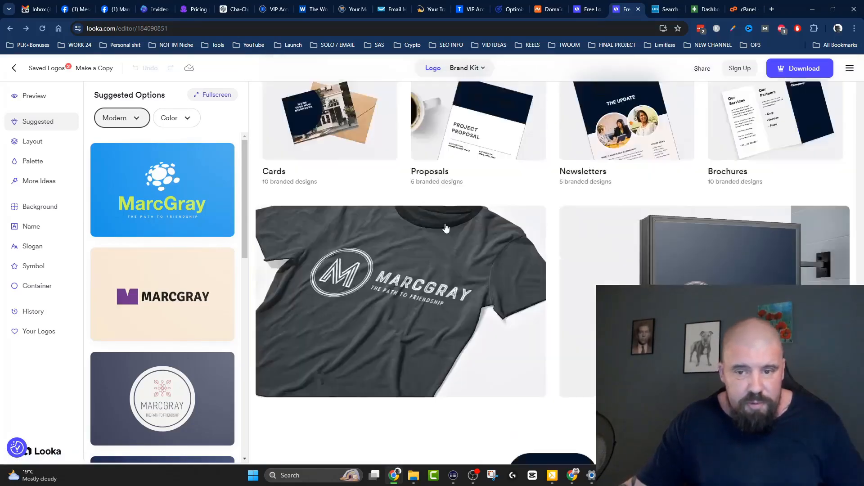
{"action": "scroll", "coordinate": [170, 218], "scroll_direction": "down", "scroll_amount": 10}
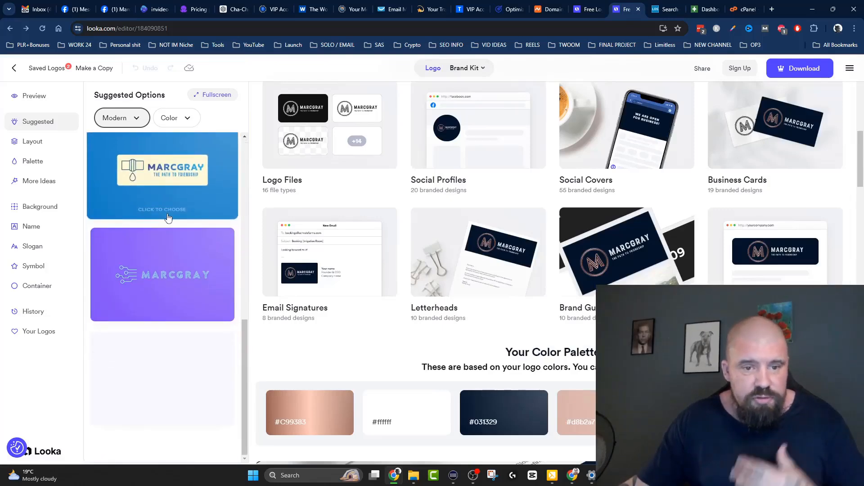
{"action": "scroll", "coordinate": [469, 280], "scroll_direction": "up", "scroll_amount": 5}
{"action": "scroll", "coordinate": [469, 279], "scroll_direction": "up", "scroll_amount": 3}
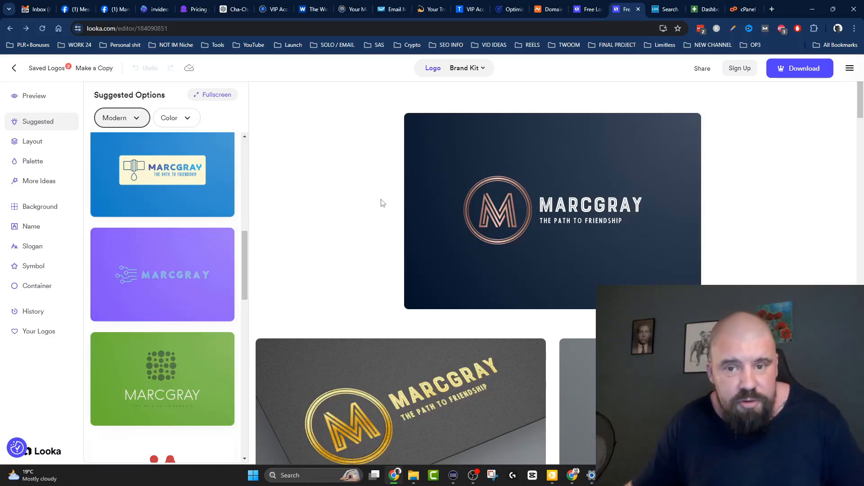
{"action": "scroll", "coordinate": [351, 144], "scroll_direction": "down", "scroll_amount": 3}
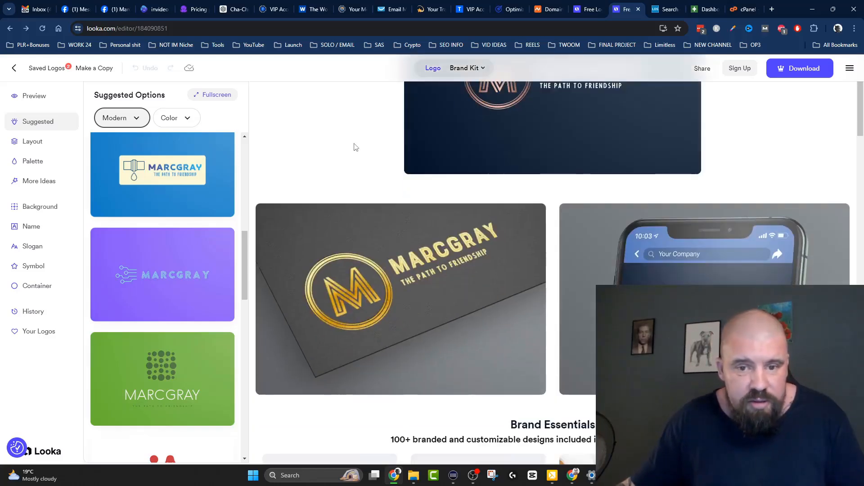
{"action": "scroll", "coordinate": [356, 166], "scroll_direction": "down", "scroll_amount": 6}
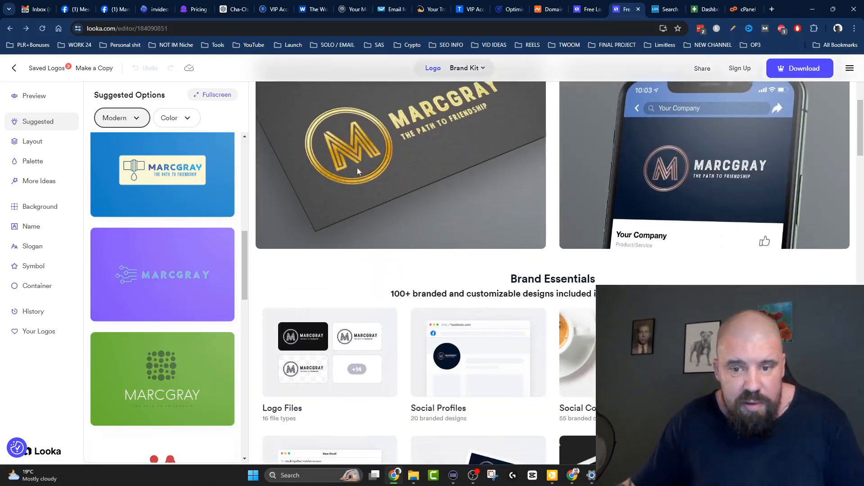